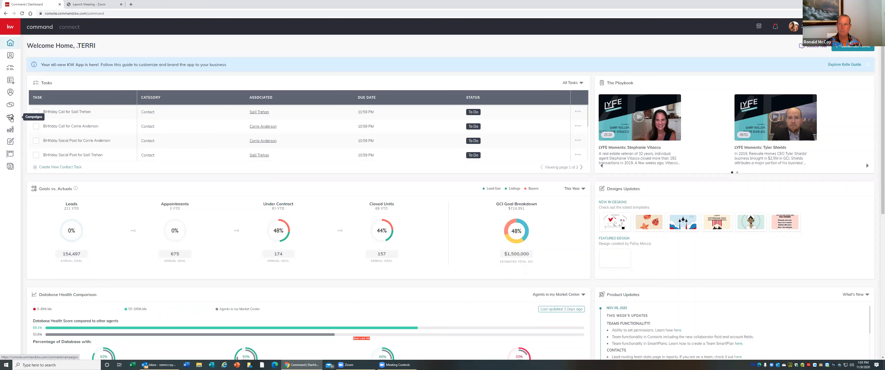
Open the Campaigns dashboard and switch the Performance period to YTD
{"action": "left_click", "coordinate": [12, 119]}
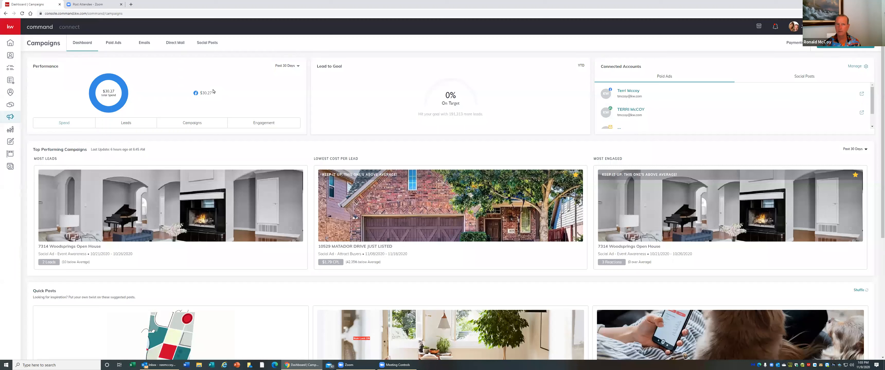
{"action": "left_click", "coordinate": [299, 68]}
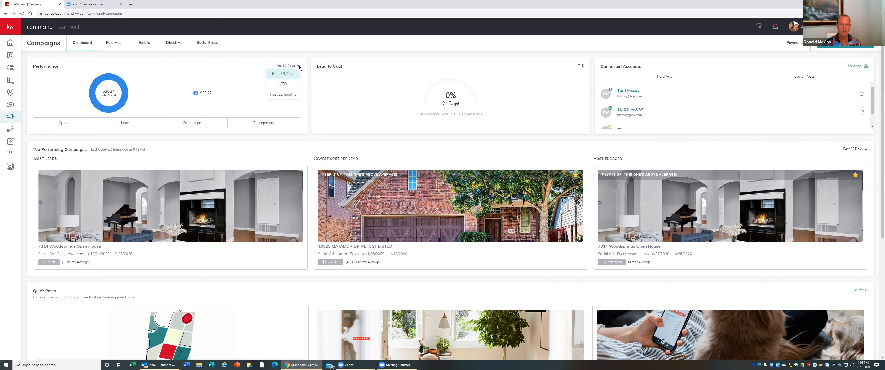
{"action": "left_click", "coordinate": [291, 85]}
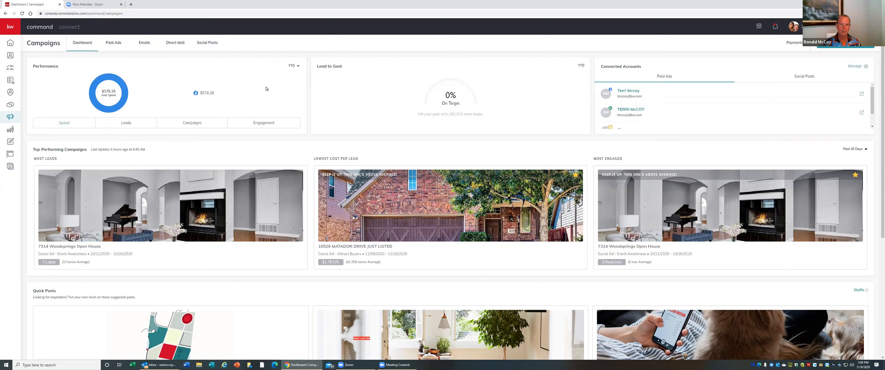
Scroll the dashboard and switch the Performance period to Past 12 months
{"action": "scroll", "coordinate": [290, 114], "scroll_direction": "down", "scroll_amount": 1}
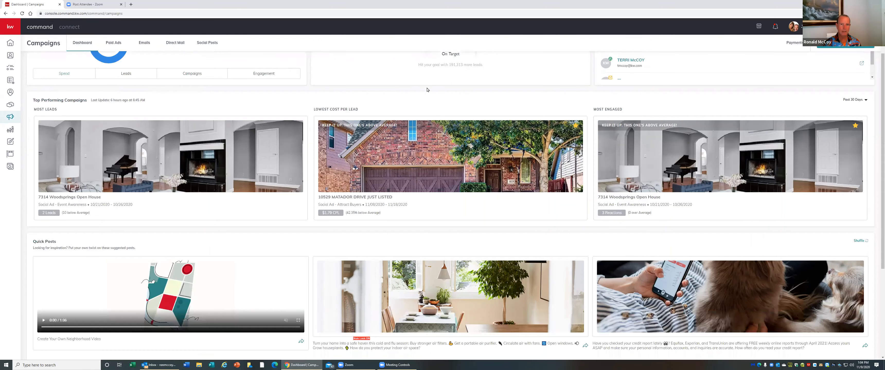
{"action": "scroll", "coordinate": [428, 89], "scroll_direction": "up", "scroll_amount": 1}
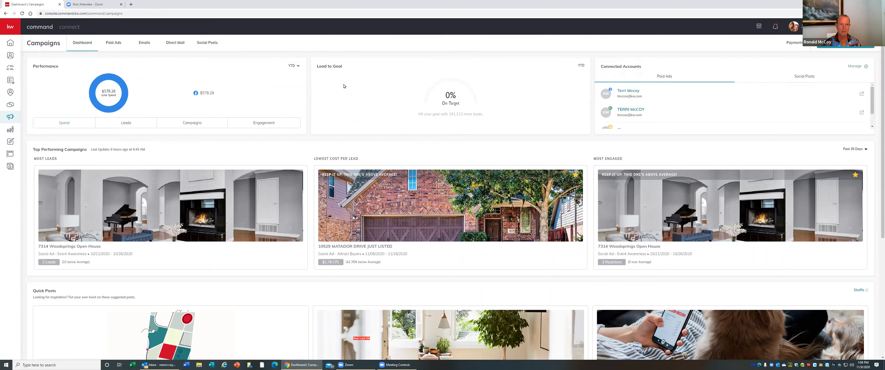
{"action": "left_click", "coordinate": [298, 66]}
{"action": "left_click", "coordinate": [286, 95]}
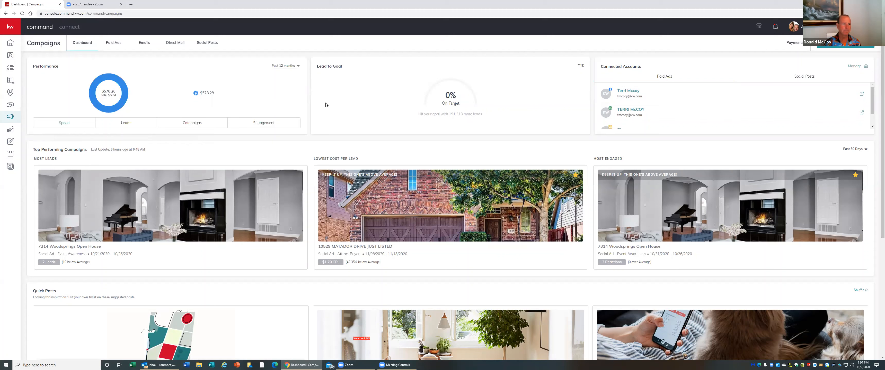
Browse the dashboard page, then the Emails, Direct Mail, Social Posts and Paid Ads campaign sections
{"action": "scroll", "coordinate": [279, 126], "scroll_direction": "down", "scroll_amount": 1}
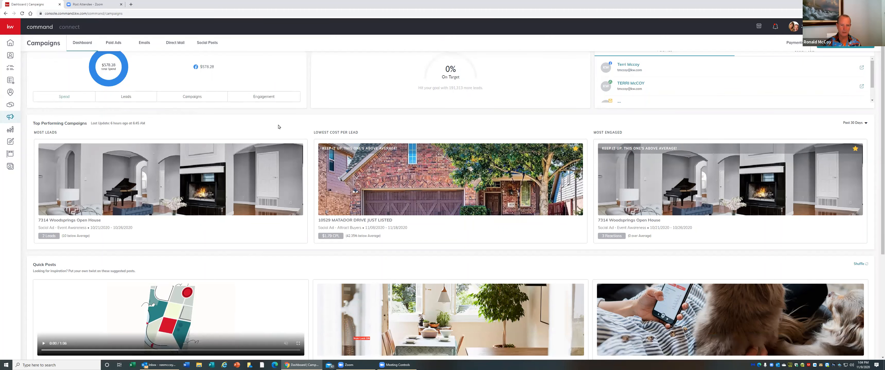
{"action": "scroll", "coordinate": [279, 127], "scroll_direction": "down", "scroll_amount": 5}
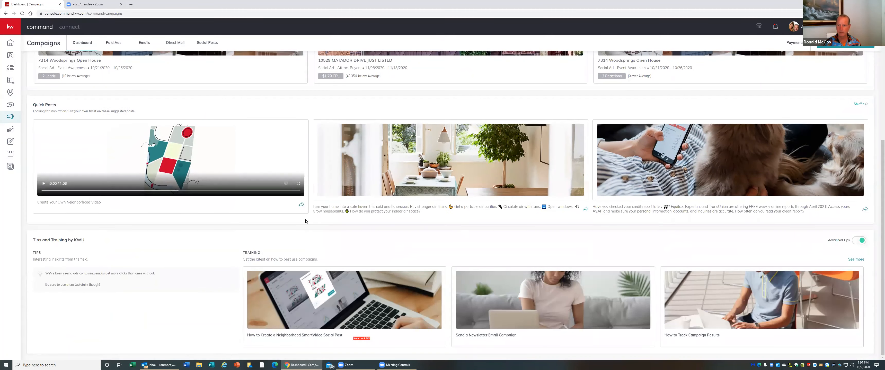
{"action": "scroll", "coordinate": [305, 222], "scroll_direction": "up", "scroll_amount": 6}
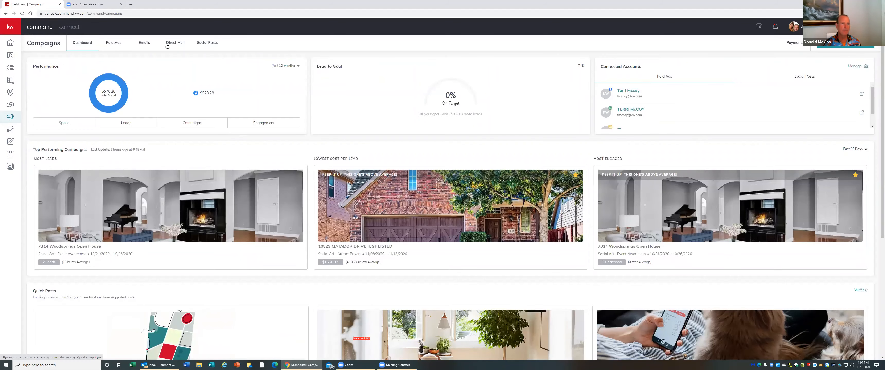
{"action": "left_click", "coordinate": [122, 43]}
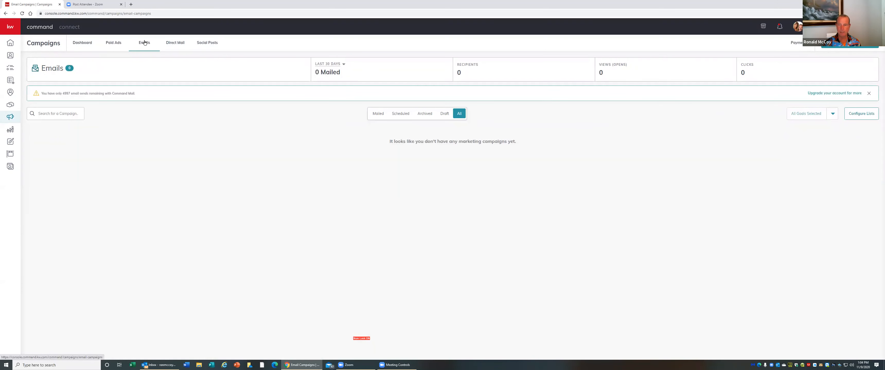
{"action": "left_click", "coordinate": [173, 43]}
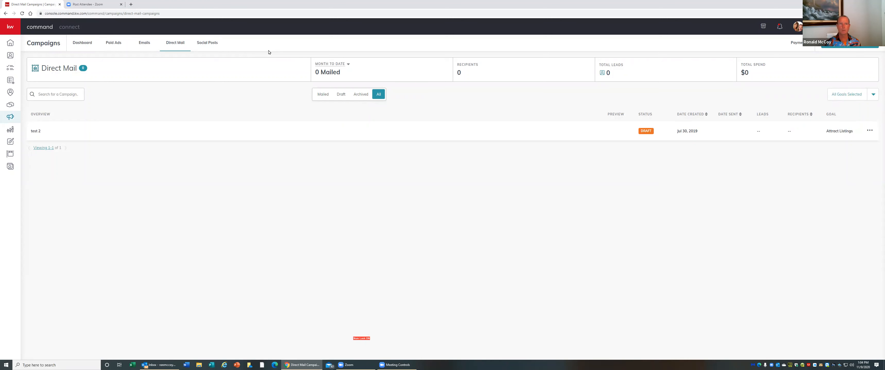
{"action": "left_click", "coordinate": [208, 44]}
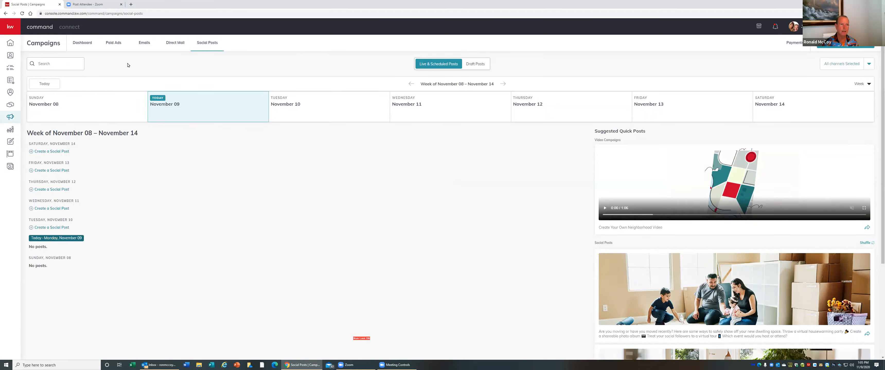
{"action": "left_click", "coordinate": [116, 43]}
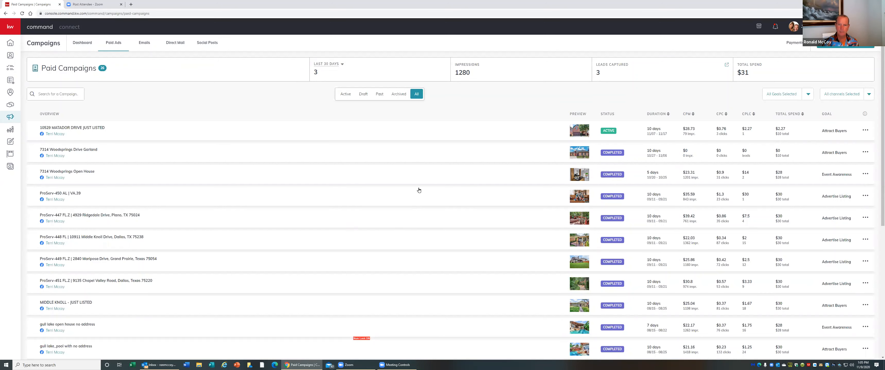
Scroll through the list of paid campaigns and back to the top
{"action": "scroll", "coordinate": [416, 189], "scroll_direction": "down", "scroll_amount": 1}
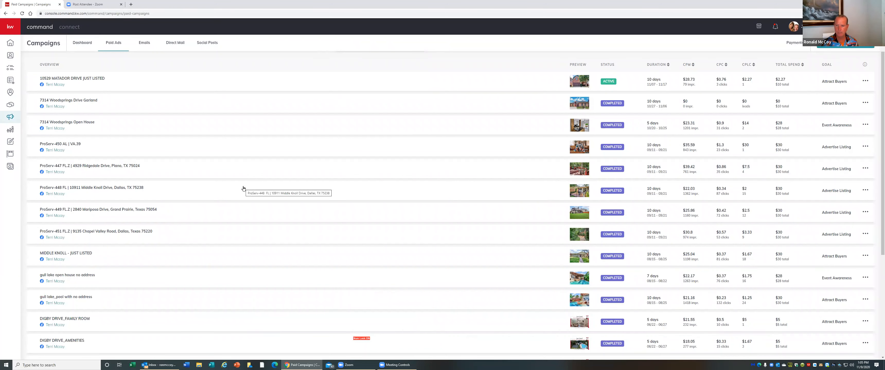
{"action": "scroll", "coordinate": [243, 188], "scroll_direction": "down", "scroll_amount": 2}
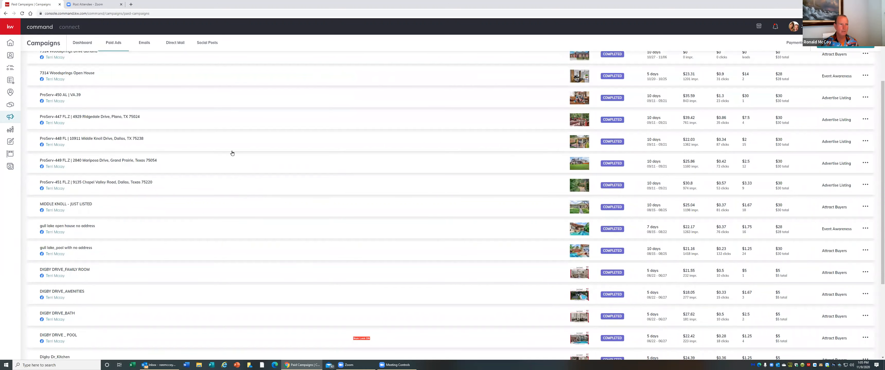
{"action": "scroll", "coordinate": [234, 153], "scroll_direction": "up", "scroll_amount": 1}
{"action": "scroll", "coordinate": [234, 153], "scroll_direction": "up", "scroll_amount": 2}
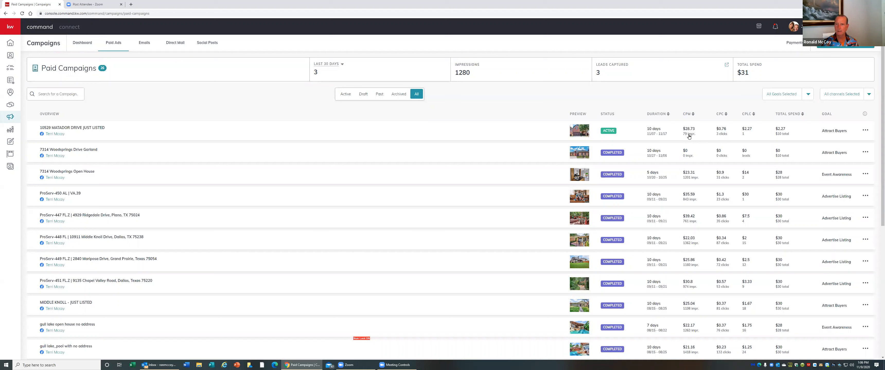
{"action": "left_click", "coordinate": [744, 135]}
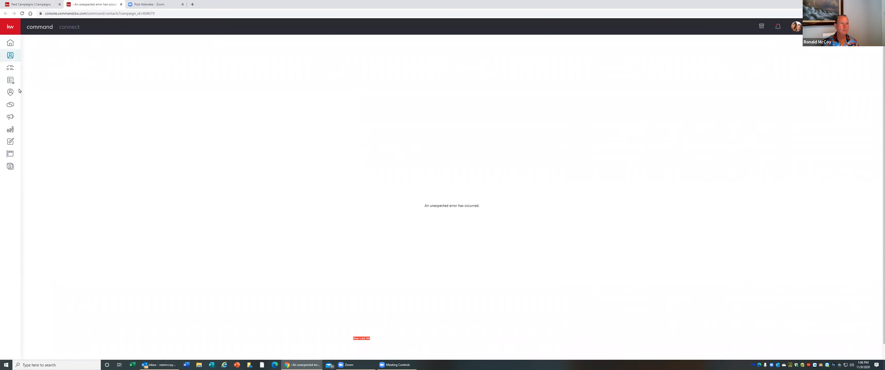
{"action": "left_click", "coordinate": [46, 5]}
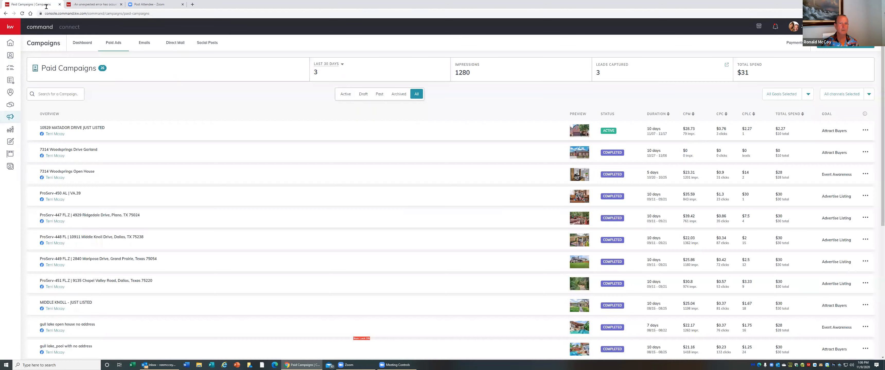
{"action": "left_click", "coordinate": [742, 136]}
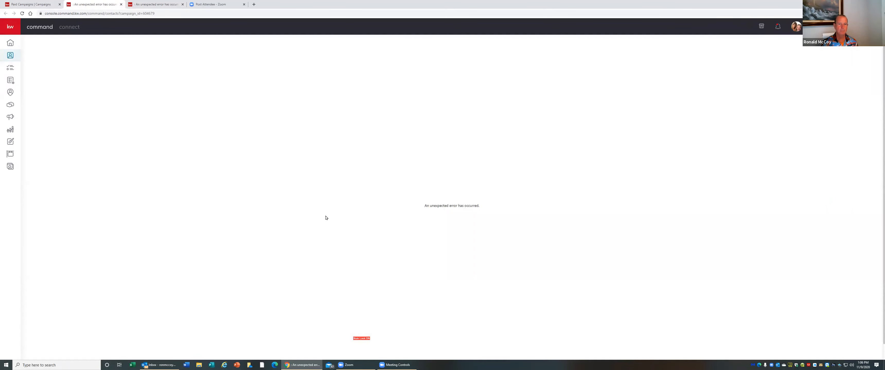
{"action": "left_click", "coordinate": [33, 4]}
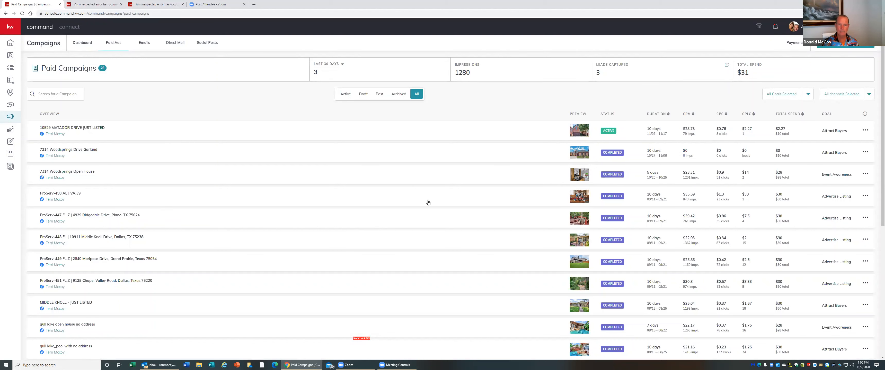
{"action": "scroll", "coordinate": [428, 202], "scroll_direction": "down", "scroll_amount": 2}
{"action": "scroll", "coordinate": [428, 203], "scroll_direction": "up", "scroll_amount": 2}
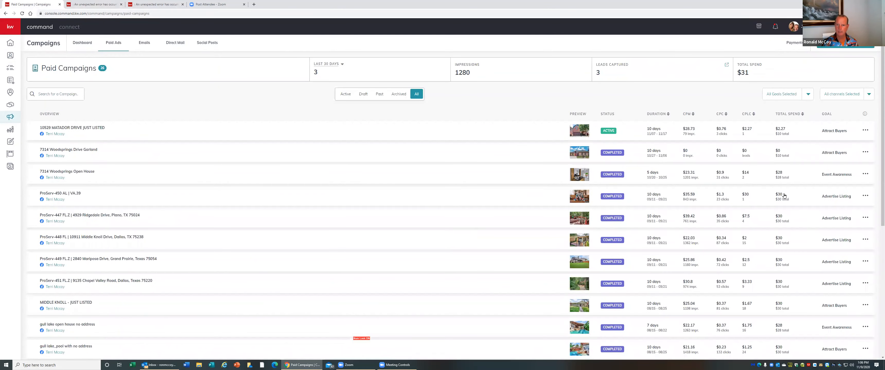
{"action": "left_click", "coordinate": [865, 130]}
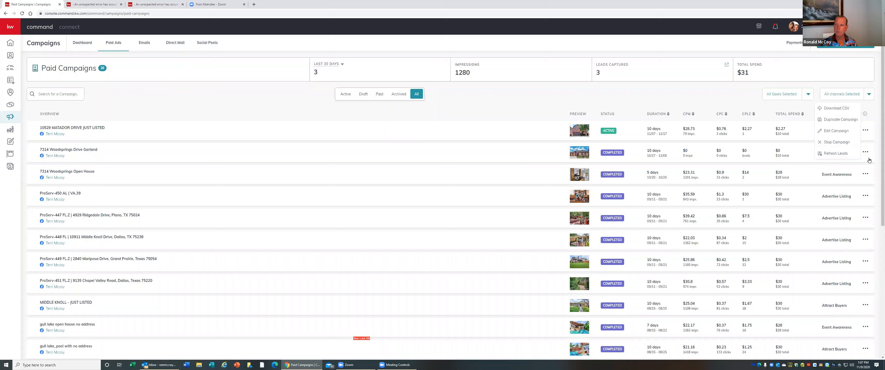
{"action": "left_click", "coordinate": [531, 103]}
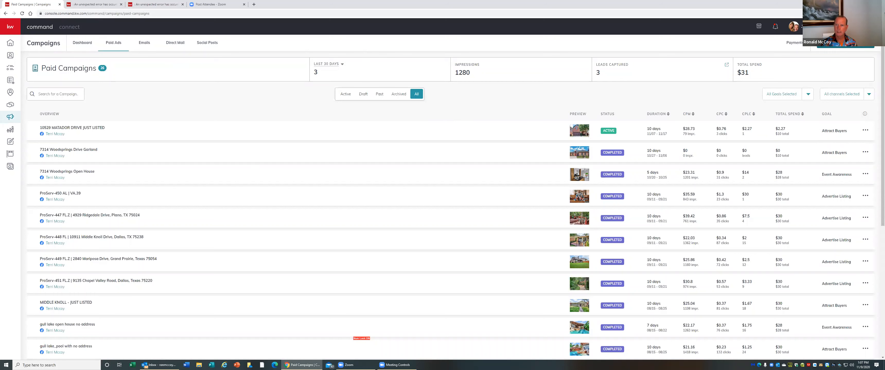
Start a new Social Ad (Paid) campaign and choose the Advertise Listing goal
{"action": "left_click", "coordinate": [840, 44]}
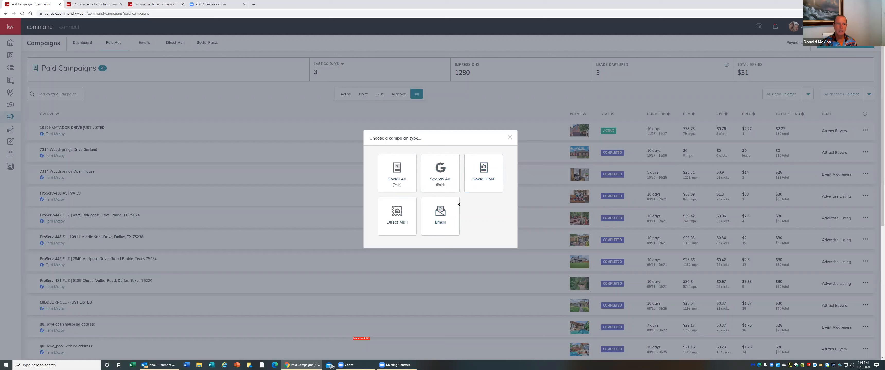
{"action": "left_click", "coordinate": [398, 172]}
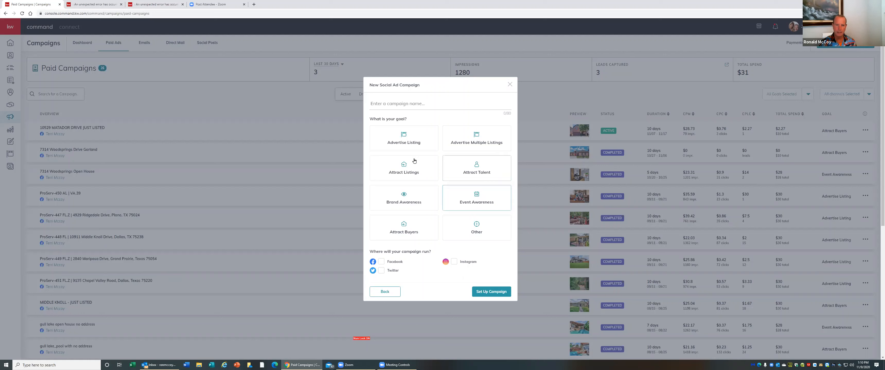
{"action": "left_click", "coordinate": [405, 142]}
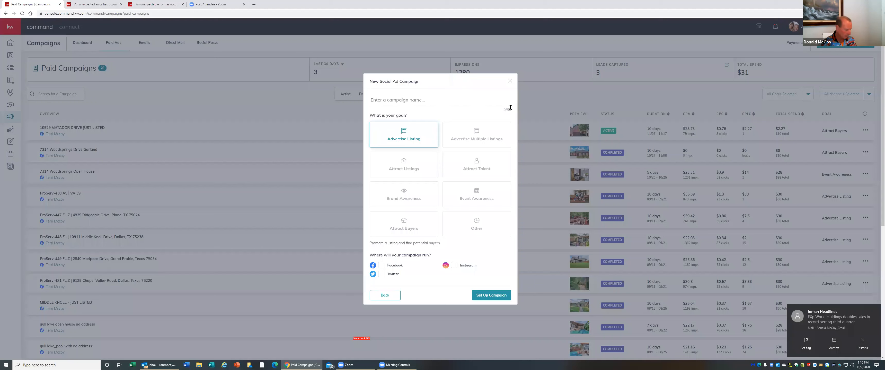
{"action": "key", "text": "Caps_Lock"}
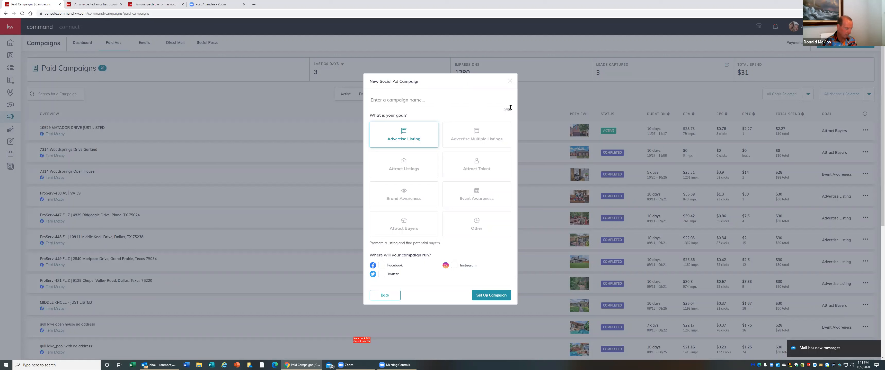
{"action": "type", "text": "JUS"}
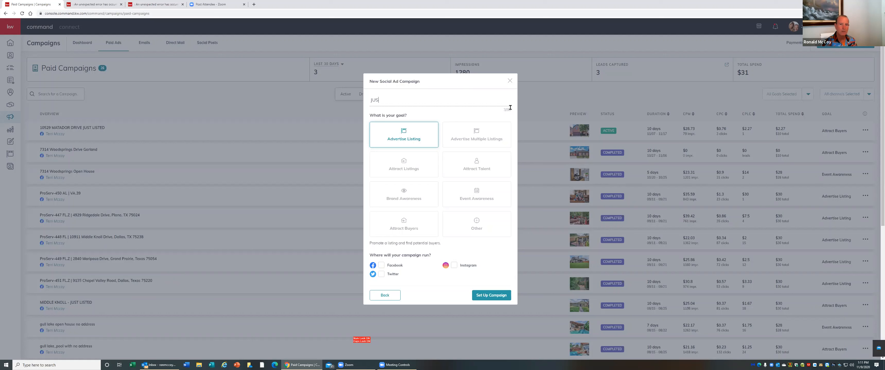
{"action": "type", "text": "T LISTED_"}
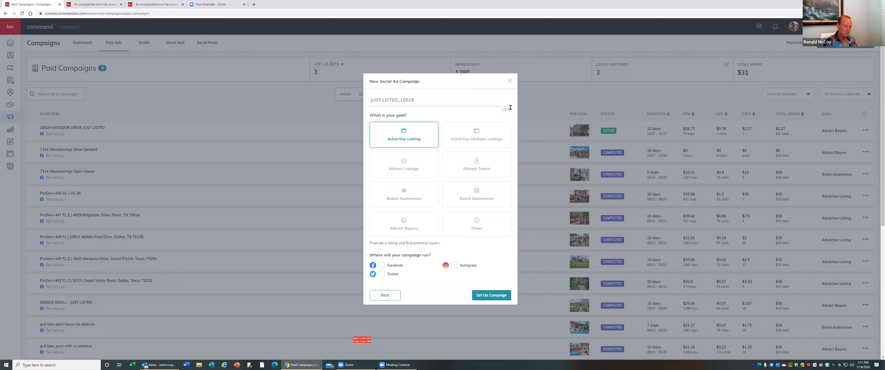
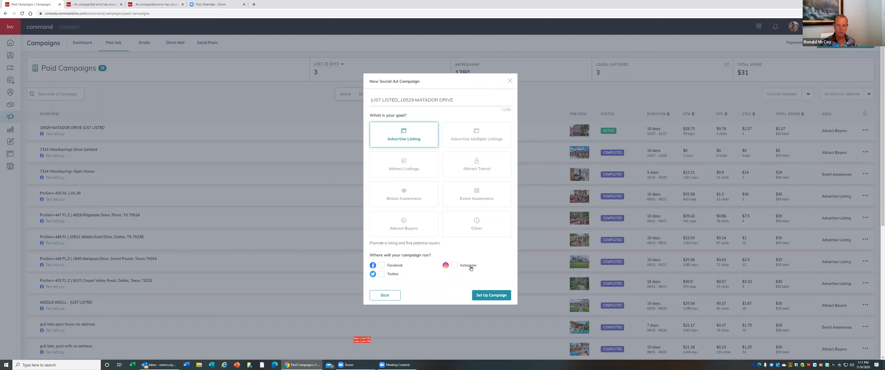
Select Facebook as the campaign channel and set up the campaign
{"action": "left_click", "coordinate": [381, 266]}
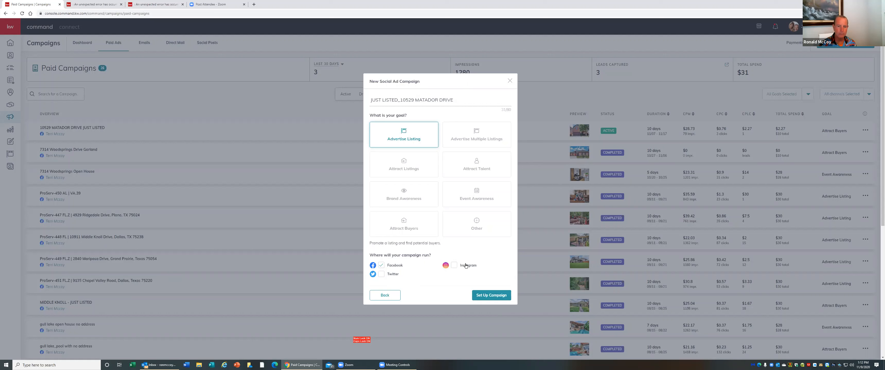
{"action": "left_click", "coordinate": [495, 297]}
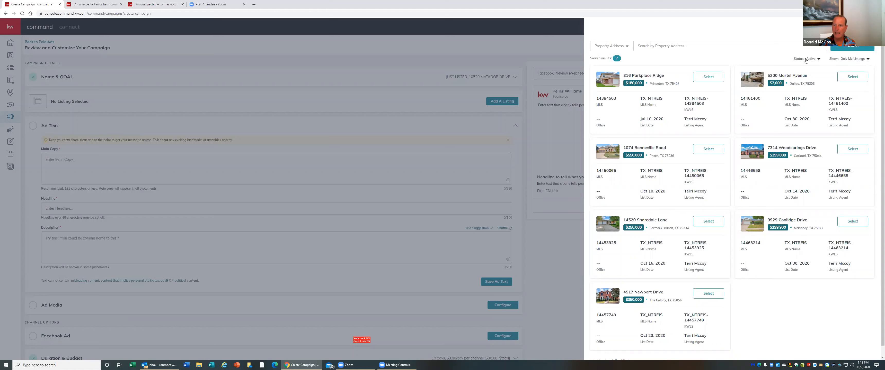
Set the listing picker's Show filter to All Listings
{"action": "left_click", "coordinate": [818, 60]}
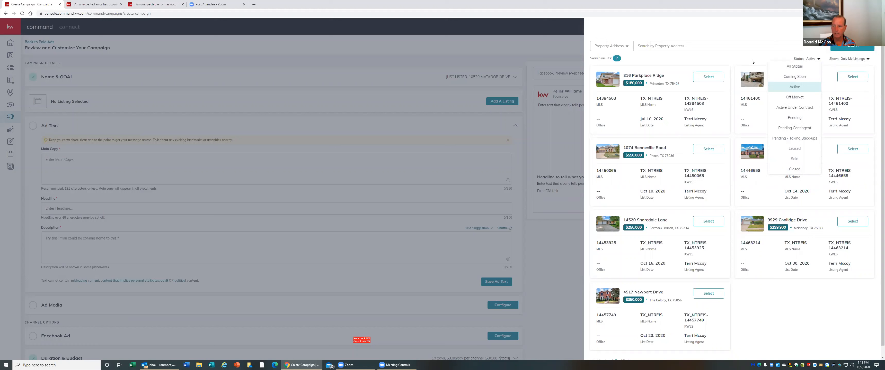
{"action": "left_click", "coordinate": [866, 59]}
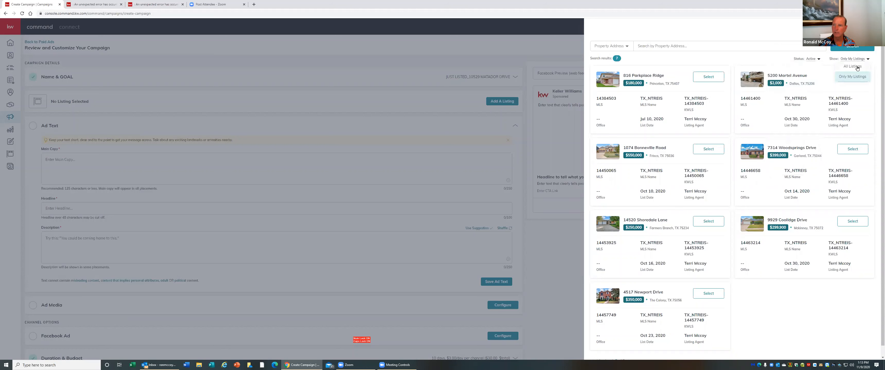
{"action": "left_click", "coordinate": [856, 67]}
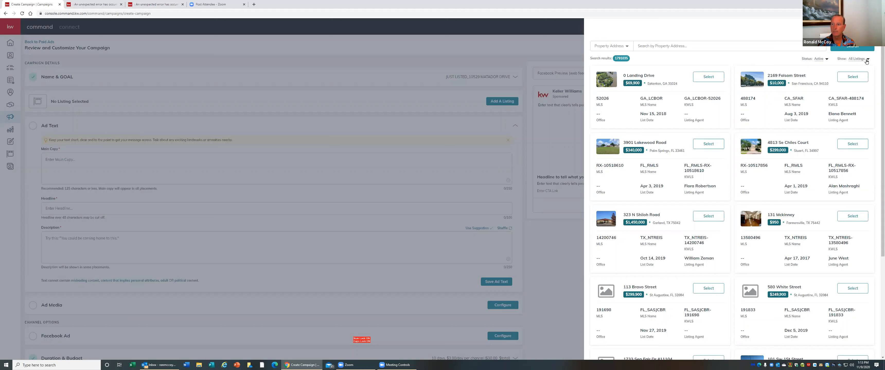
{"action": "left_click", "coordinate": [652, 46]}
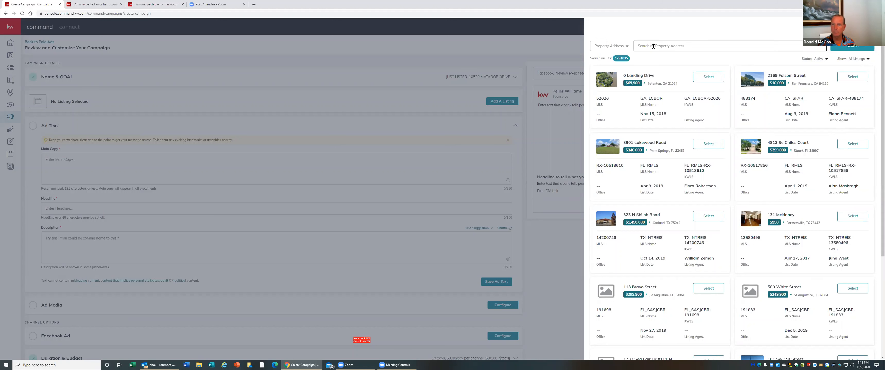
Browse only your own listings, then switch the Show filter back to All Listings
{"action": "left_click", "coordinate": [868, 59]}
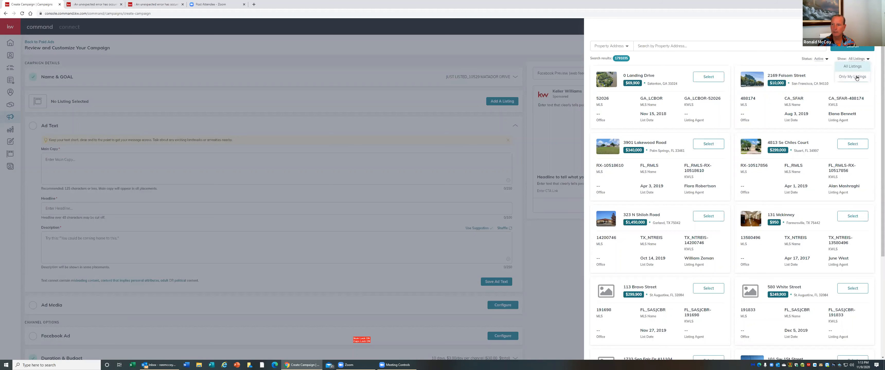
{"action": "left_click", "coordinate": [857, 77]}
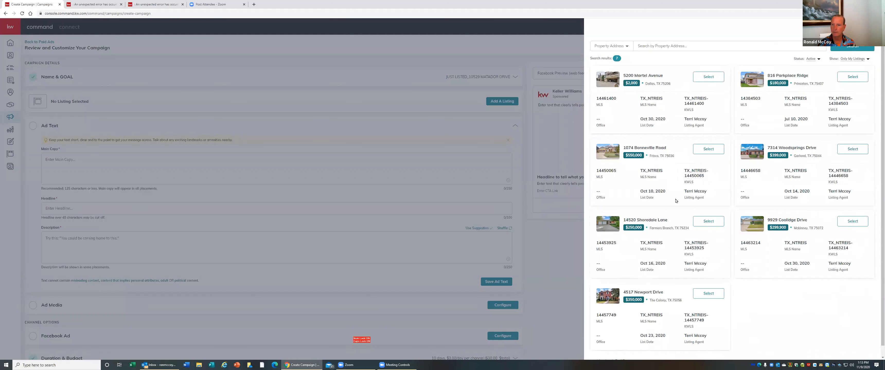
{"action": "scroll", "coordinate": [803, 209], "scroll_direction": "down", "scroll_amount": 1}
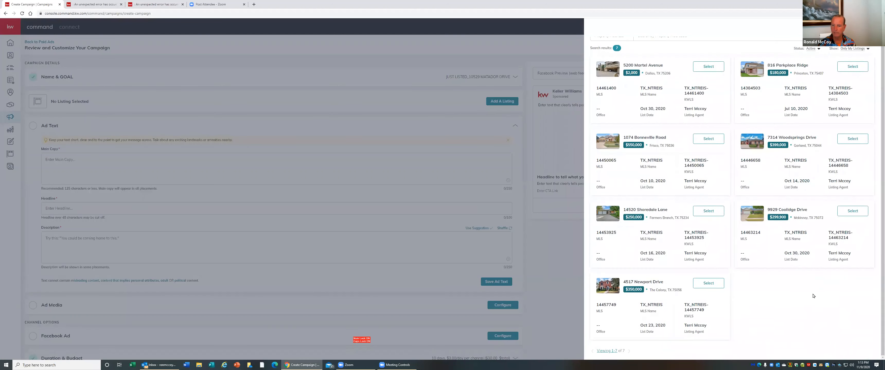
{"action": "scroll", "coordinate": [756, 189], "scroll_direction": "up", "scroll_amount": 1}
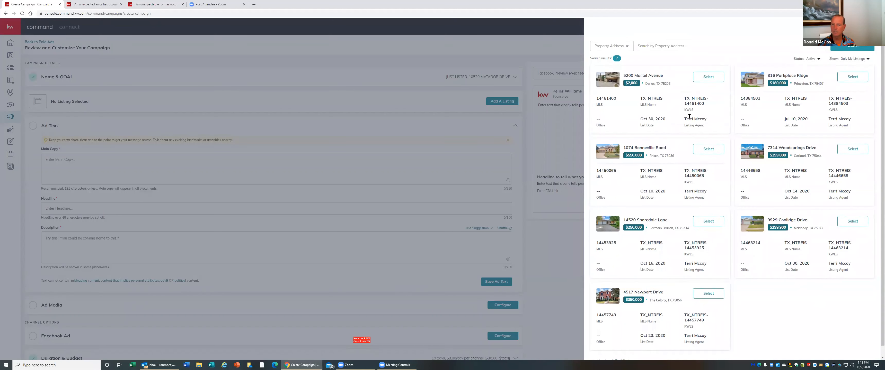
{"action": "left_click", "coordinate": [867, 59]}
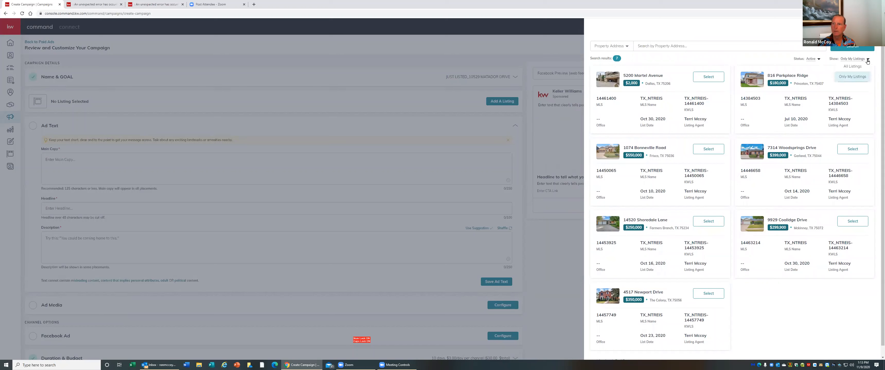
{"action": "left_click", "coordinate": [847, 68]}
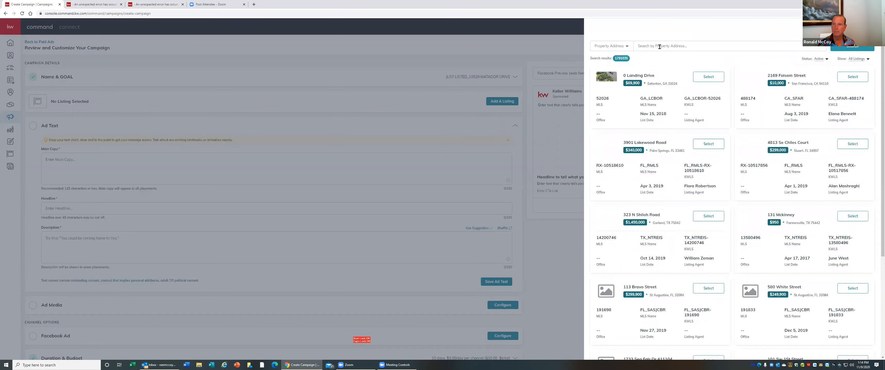
{"action": "left_click", "coordinate": [659, 47]}
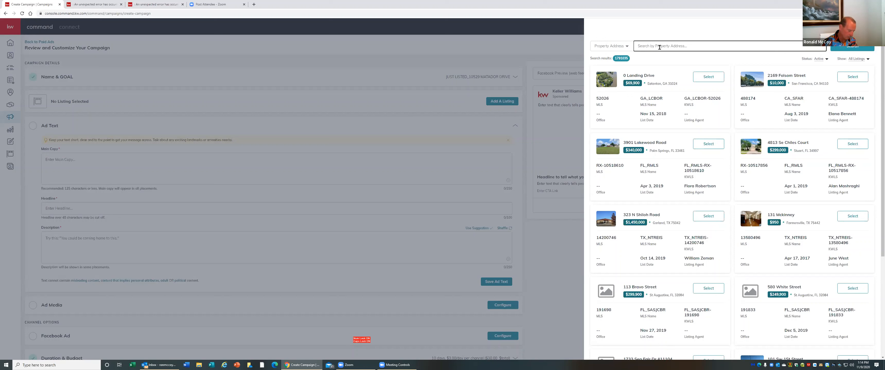
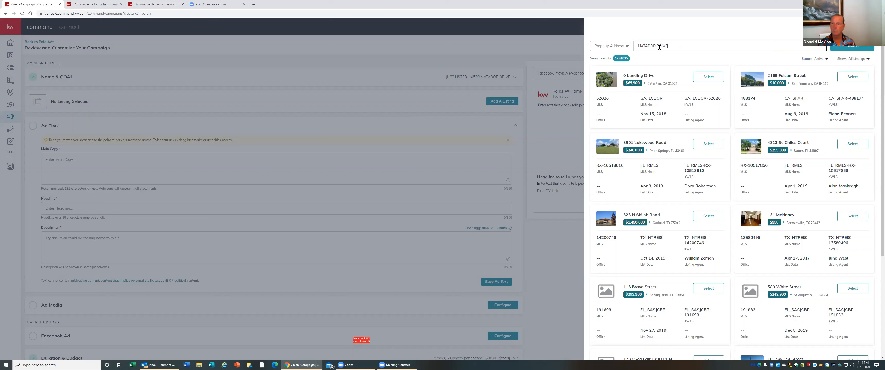
{"action": "key", "text": "Return"}
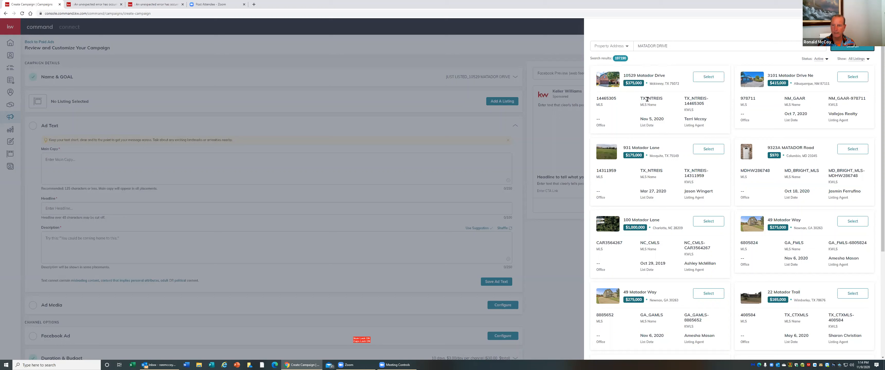
{"action": "left_click", "coordinate": [709, 77]}
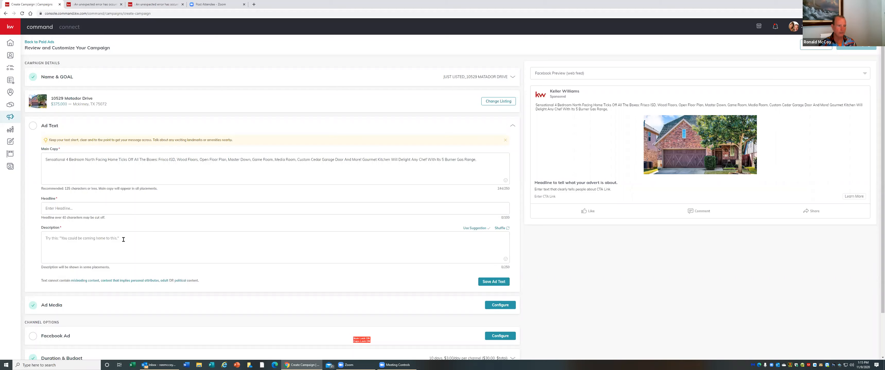
Enter the ad headline DON'T LET THIS 1 PASS YOU UP!
{"action": "scroll", "coordinate": [123, 239], "scroll_direction": "down", "scroll_amount": 2}
{"action": "left_click", "coordinate": [35, 127]}
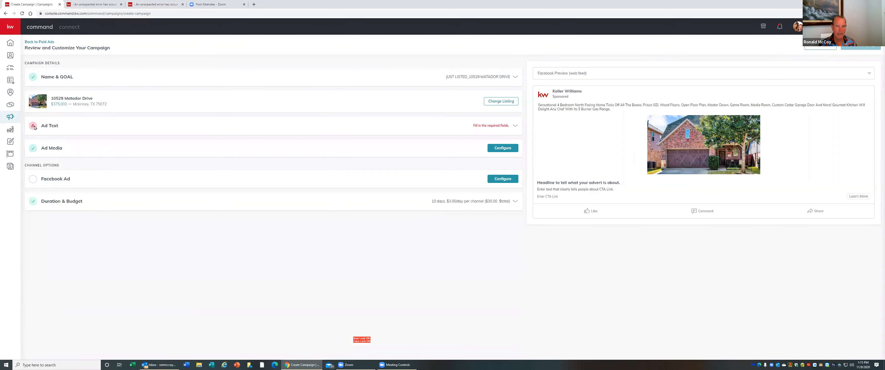
{"action": "left_click", "coordinate": [34, 128]}
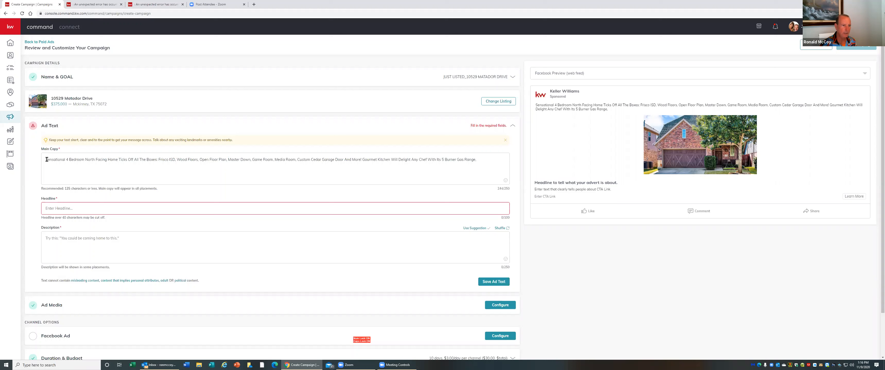
{"action": "left_click", "coordinate": [59, 205]}
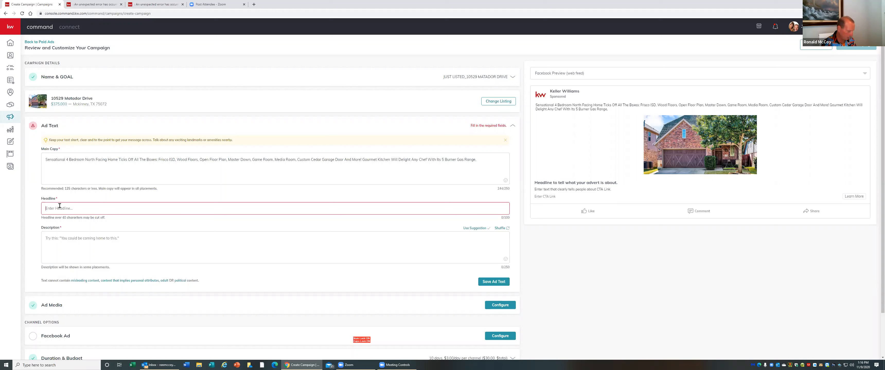
{"action": "key", "text": "Caps_Lock"}
{"action": "type", "text": "d"}
{"action": "key", "text": "BackSpace"}
{"action": "key", "text": "BackSpace"}
{"action": "key", "text": "BackSpace"}
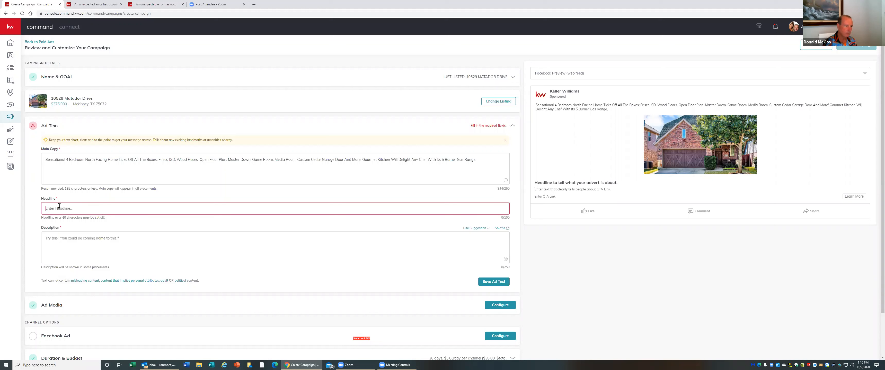
{"action": "key", "text": "Caps_Lock"}
{"action": "type", "text": "DON'T"}
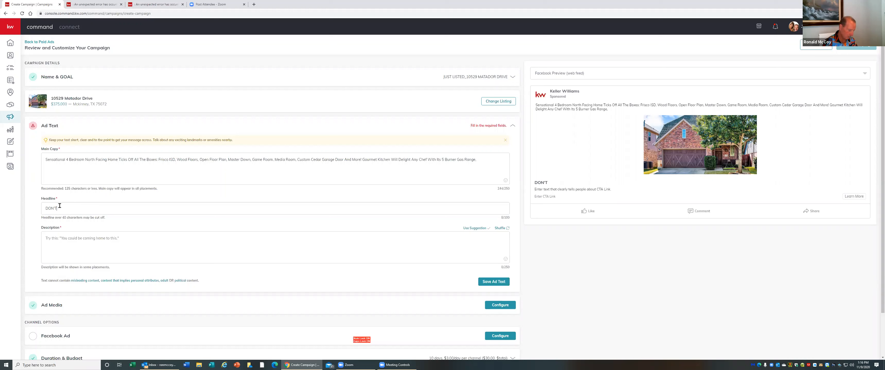
{"action": "type", "text": " LET THI"}
{"action": "type", "text": "S 1 PASS"}
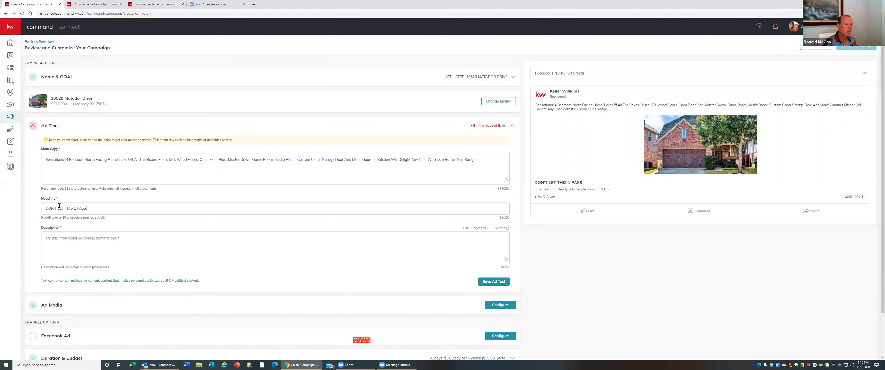
{"action": "type", "text": "Y YO"}
{"action": "key", "text": "BackSpace"}
{"action": "type", "text": "YOU UP!"}
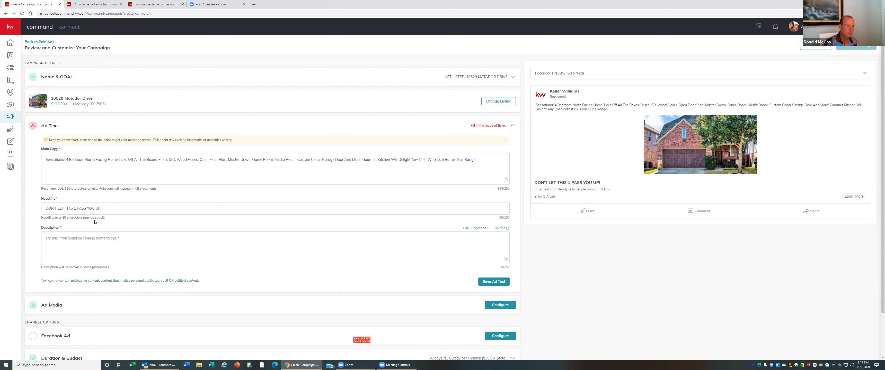
Insert a stop sign emoji, found by searching STOP, at the end of the main copy
{"action": "left_click", "coordinate": [503, 182]}
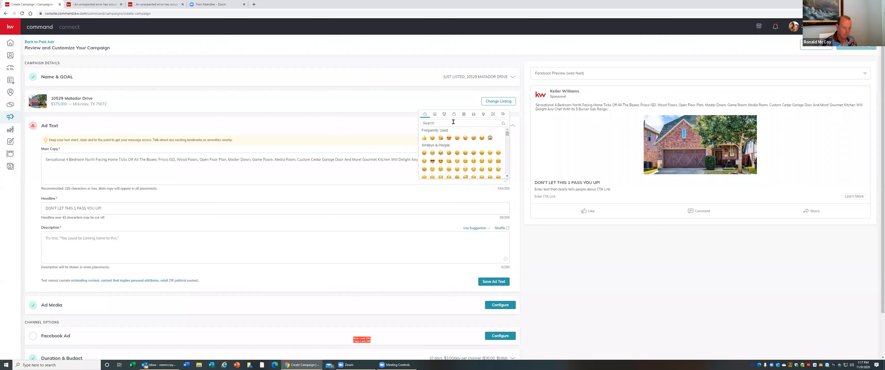
{"action": "left_click", "coordinate": [453, 122]}
{"action": "type", "text": "STOP"}
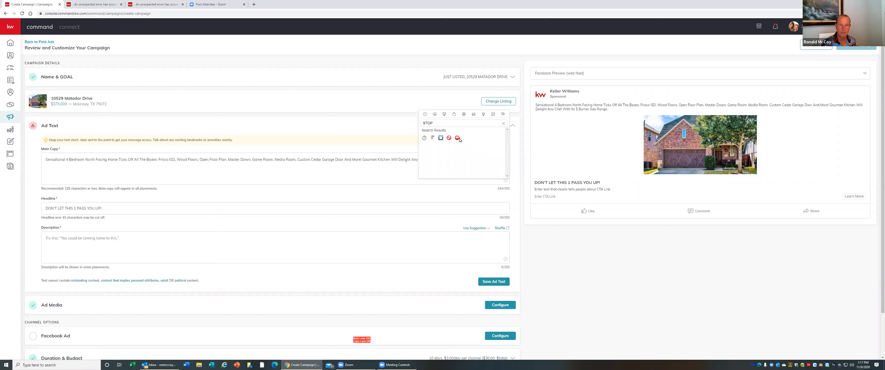
{"action": "left_click", "coordinate": [456, 138]}
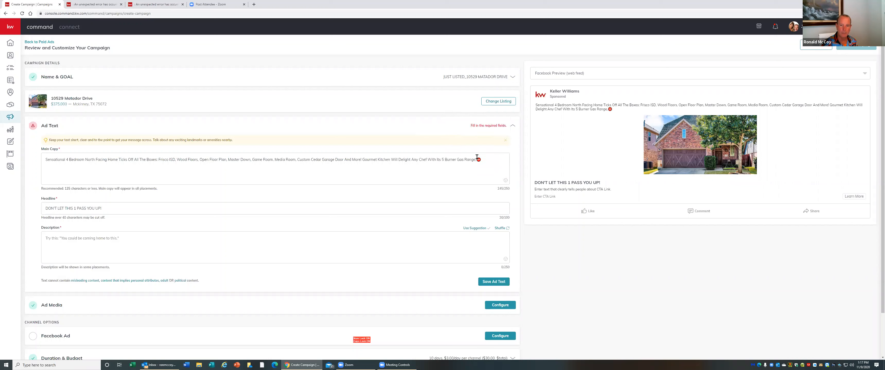
Move the stop sign emoji from the main copy to both the start and the end of the headline
{"action": "double_click", "coordinate": [485, 160]}
{"action": "right_click", "coordinate": [480, 160]}
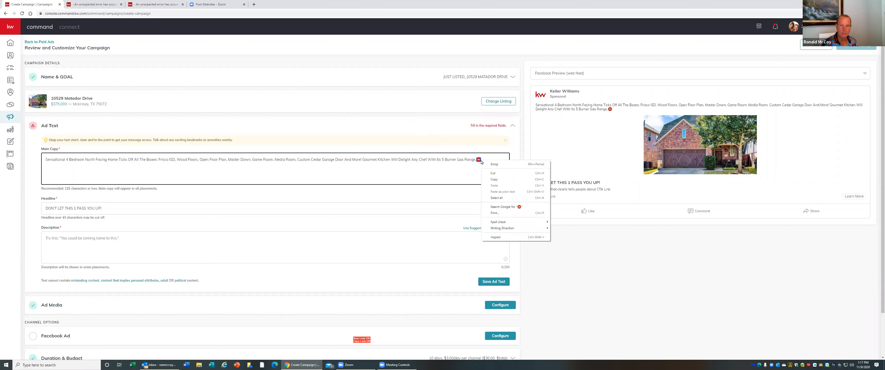
{"action": "left_click", "coordinate": [492, 174]}
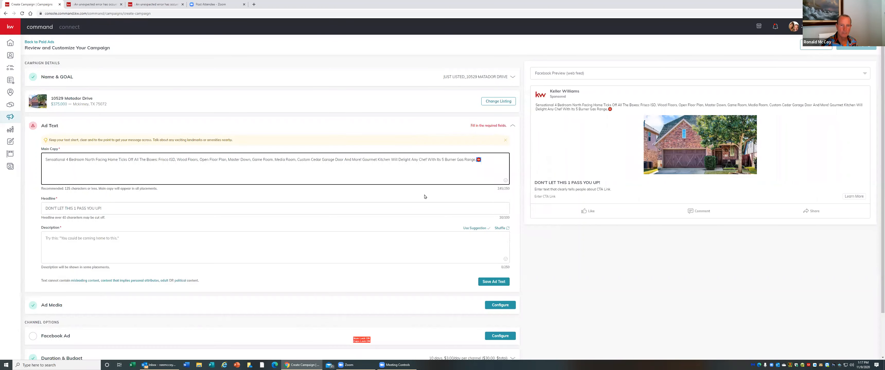
{"action": "left_click", "coordinate": [46, 208]}
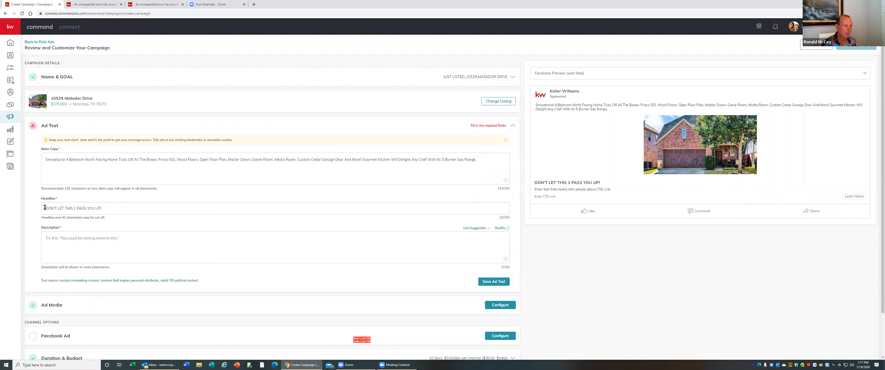
{"action": "right_click", "coordinate": [45, 208]}
{"action": "left_click", "coordinate": [64, 247]}
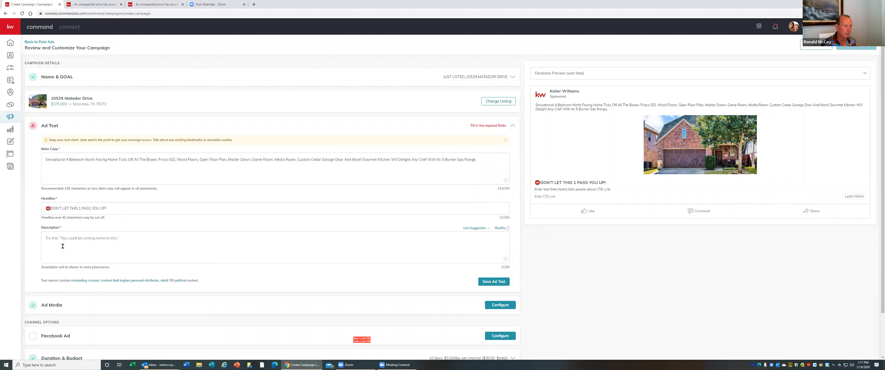
{"action": "right_click", "coordinate": [116, 208]}
{"action": "left_click", "coordinate": [134, 246]}
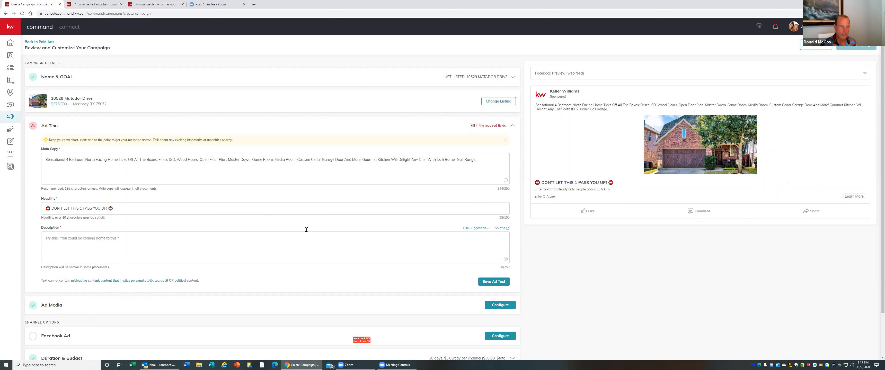
Start the main copy with a blank line and shorten it to end at 'Ticks Off All The Boxes' plus the 100 emoji
{"action": "left_click", "coordinate": [45, 160]}
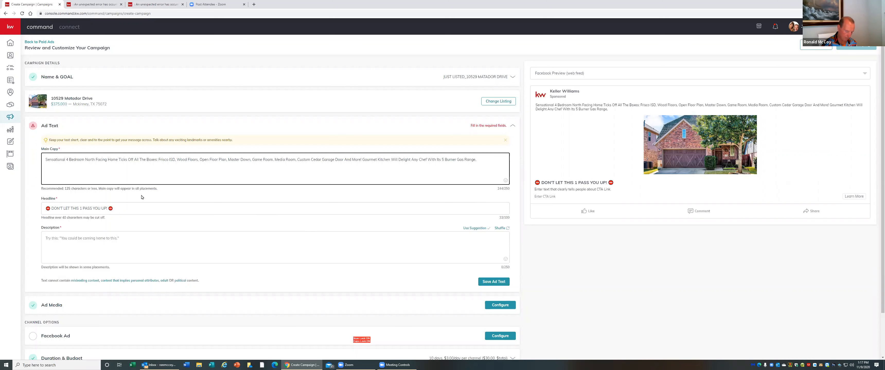
{"action": "key", "text": "Return"}
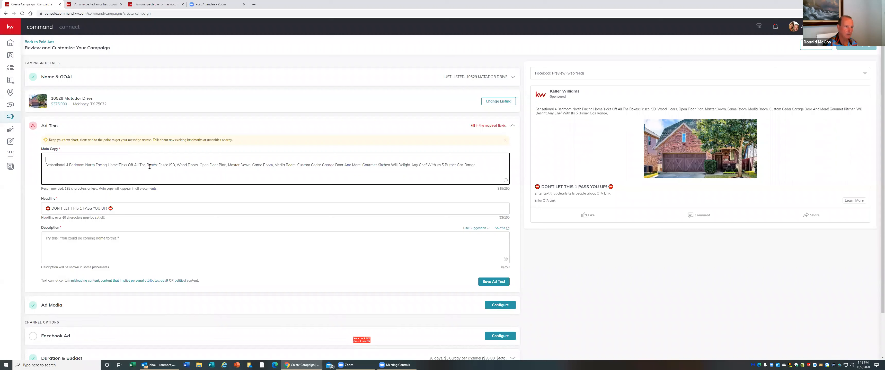
{"action": "left_click_drag", "start_coordinate": [157, 165], "coordinate": [35, 172]}
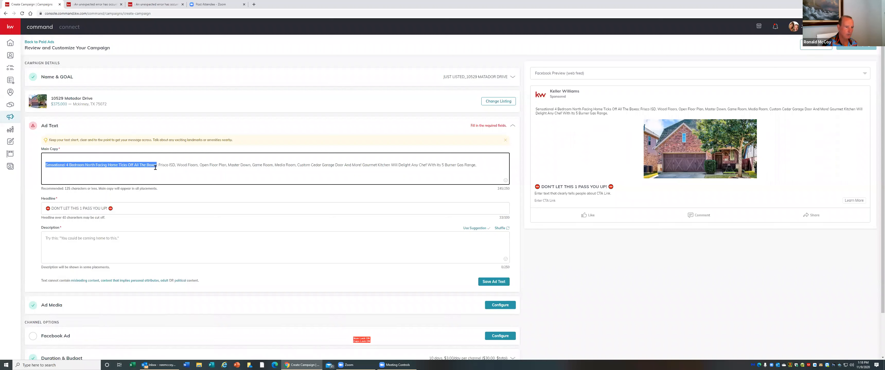
{"action": "mouse_move", "coordinate": [148, 168]}
{"action": "left_mouse_down"}
{"action": "mouse_move", "coordinate": [396, 152]}
{"action": "mouse_move", "coordinate": [249, 169]}
{"action": "mouse_move", "coordinate": [150, 162]}
{"action": "mouse_move", "coordinate": [162, 164]}
{"action": "left_mouse_up"}
{"action": "left_click", "coordinate": [157, 165]}
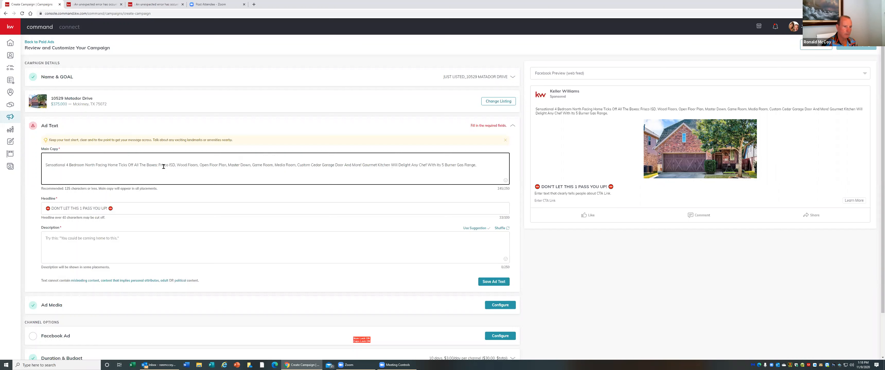
{"action": "left_click_drag", "start_coordinate": [160, 166], "coordinate": [491, 166]}
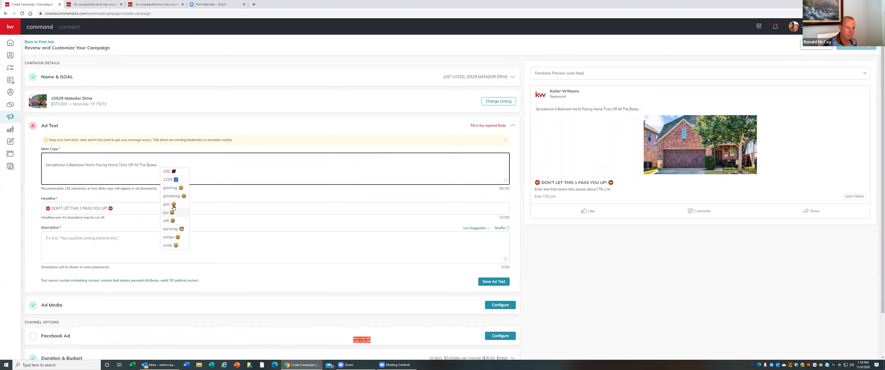
{"action": "left_click", "coordinate": [173, 172]}
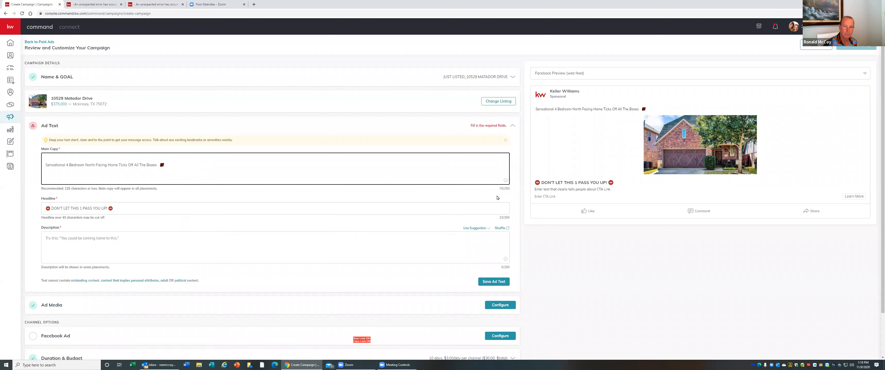
Insert a house emoji at the end of the ad's main copy from the emoji picker
{"action": "left_click", "coordinate": [506, 181]}
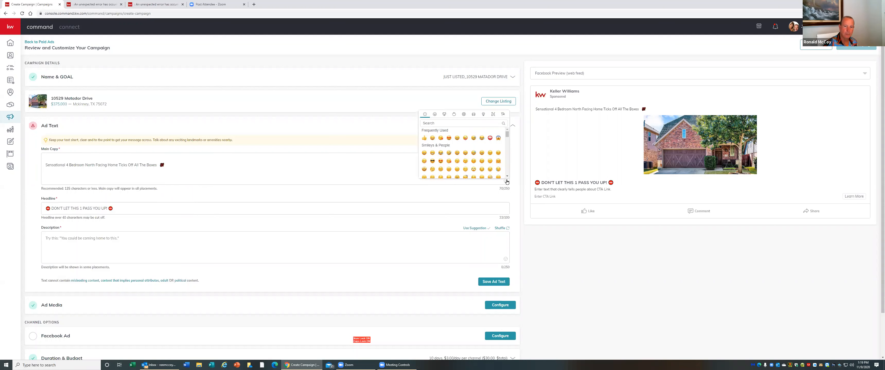
{"action": "scroll", "coordinate": [465, 164], "scroll_direction": "down", "scroll_amount": 5}
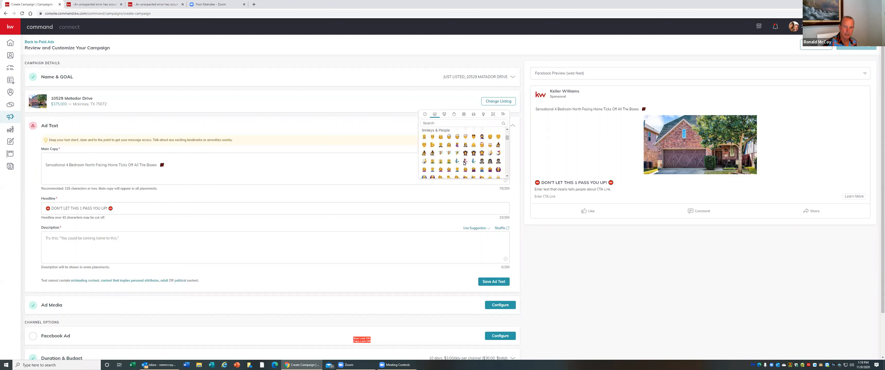
{"action": "scroll", "coordinate": [464, 164], "scroll_direction": "down", "scroll_amount": 5}
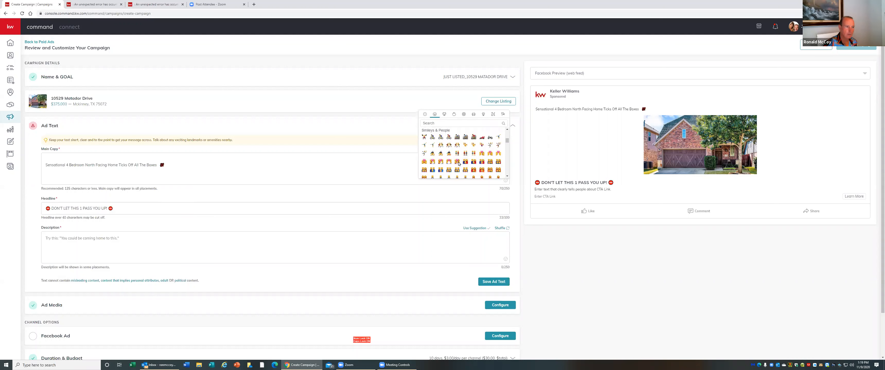
{"action": "left_click", "coordinate": [457, 162]}
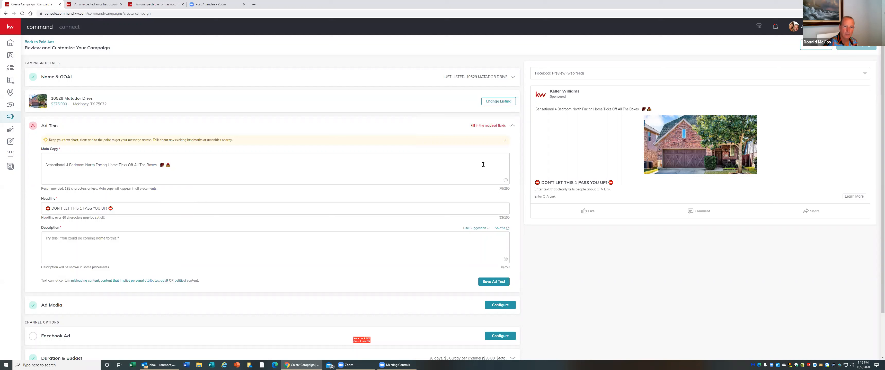
{"action": "left_click", "coordinate": [504, 182]}
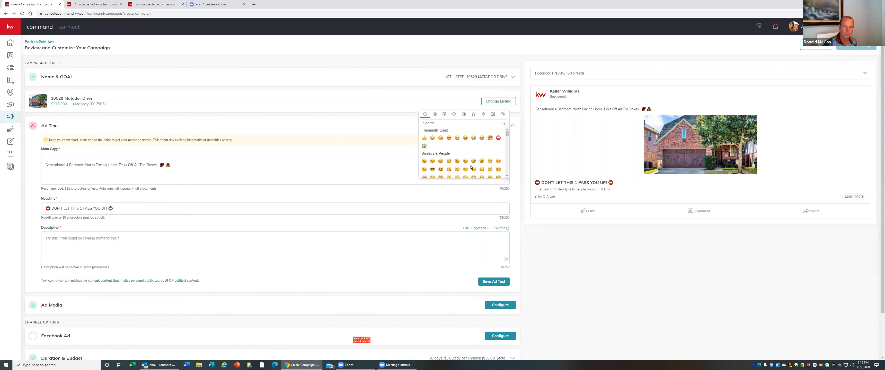
{"action": "scroll", "coordinate": [472, 165], "scroll_direction": "down", "scroll_amount": 3}
{"action": "scroll", "coordinate": [471, 167], "scroll_direction": "down", "scroll_amount": 5}
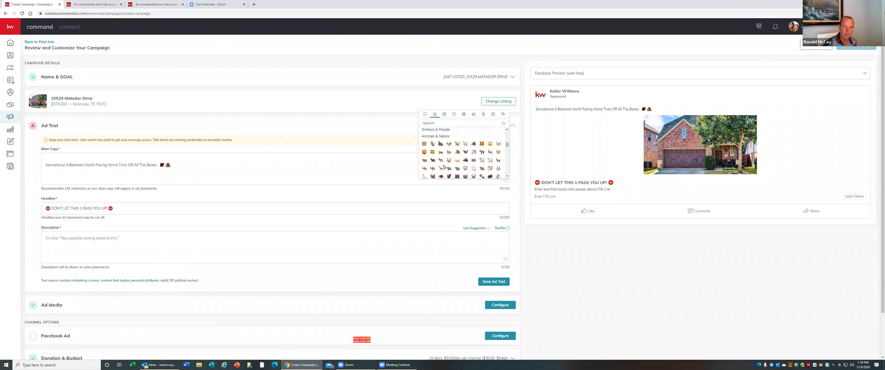
{"action": "left_click", "coordinate": [45, 166]}
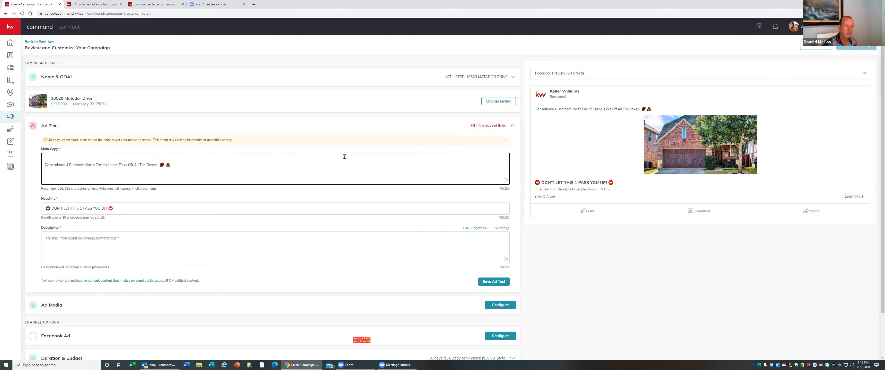
Browse the emoji picker categories and add a Travel & Places emoji after the house at the end of the main copy
{"action": "left_click", "coordinate": [506, 180]}
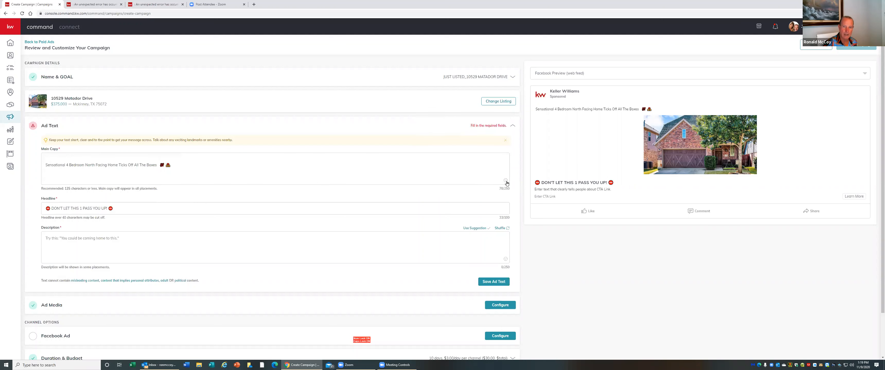
{"action": "scroll", "coordinate": [465, 157], "scroll_direction": "down", "scroll_amount": 15}
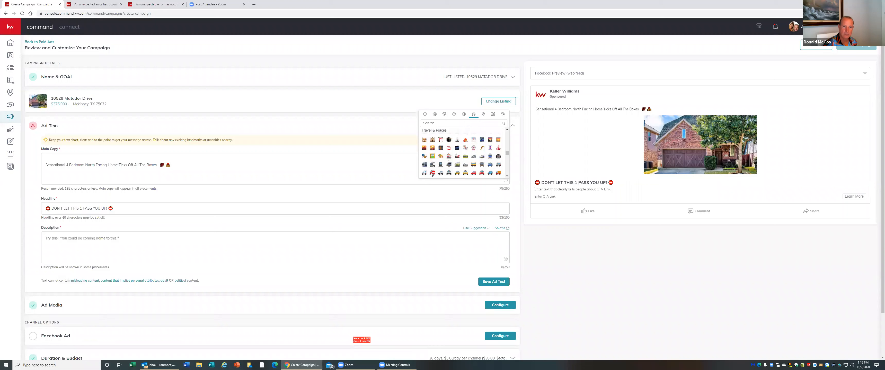
{"action": "scroll", "coordinate": [432, 175], "scroll_direction": "up", "scroll_amount": 6}
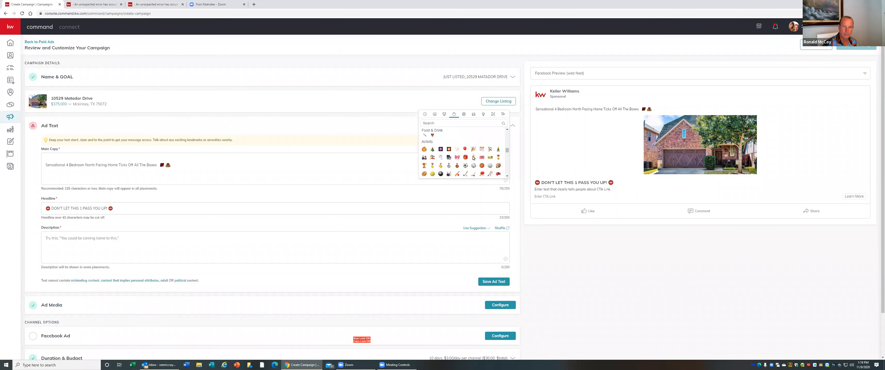
{"action": "scroll", "coordinate": [473, 158], "scroll_direction": "up", "scroll_amount": 10}
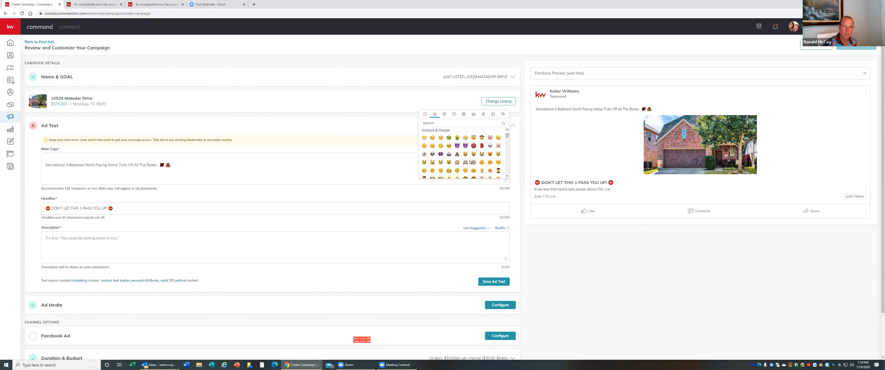
{"action": "scroll", "coordinate": [470, 162], "scroll_direction": "up", "scroll_amount": 3}
{"action": "scroll", "coordinate": [470, 163], "scroll_direction": "down", "scroll_amount": 5}
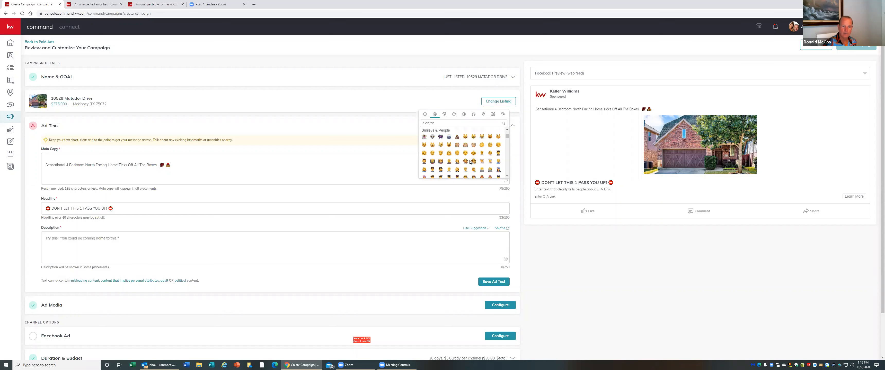
{"action": "scroll", "coordinate": [469, 162], "scroll_direction": "down", "scroll_amount": 3}
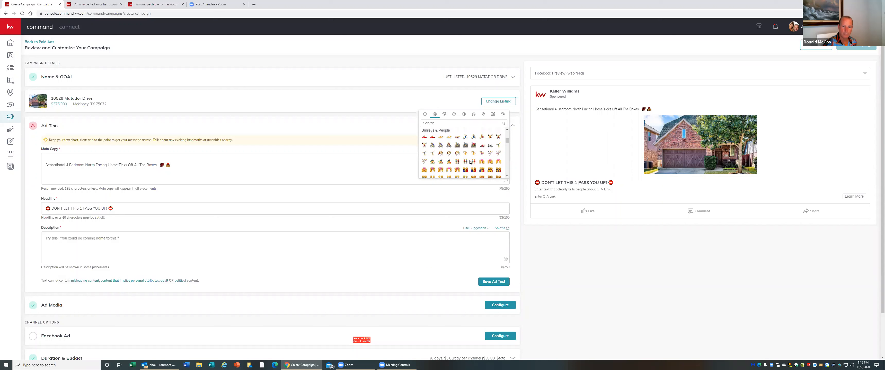
{"action": "scroll", "coordinate": [470, 162], "scroll_direction": "down", "scroll_amount": 3}
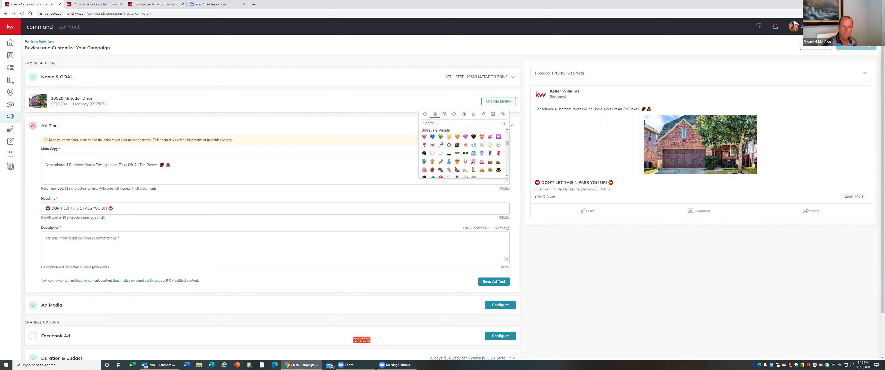
{"action": "scroll", "coordinate": [470, 162], "scroll_direction": "down", "scroll_amount": 3}
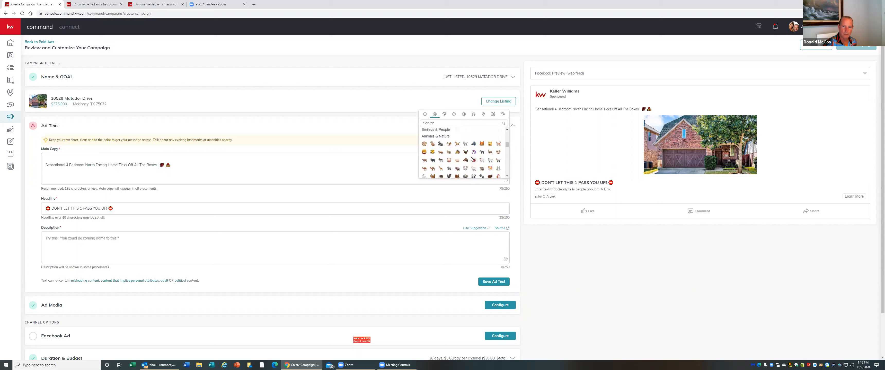
{"action": "scroll", "coordinate": [471, 159], "scroll_direction": "down", "scroll_amount": 4}
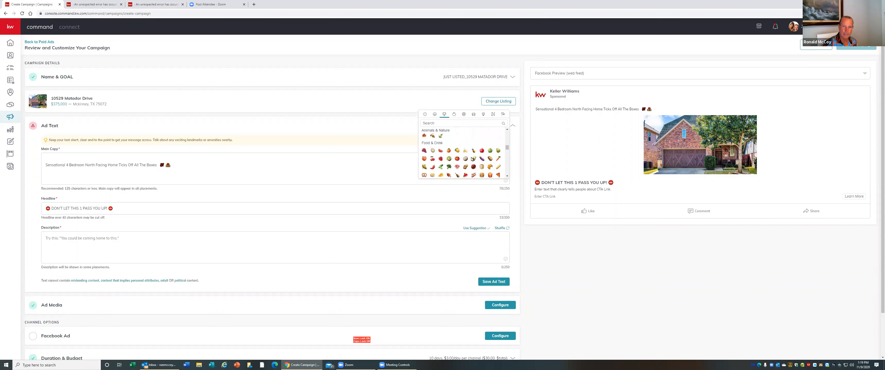
{"action": "scroll", "coordinate": [471, 158], "scroll_direction": "down", "scroll_amount": 3}
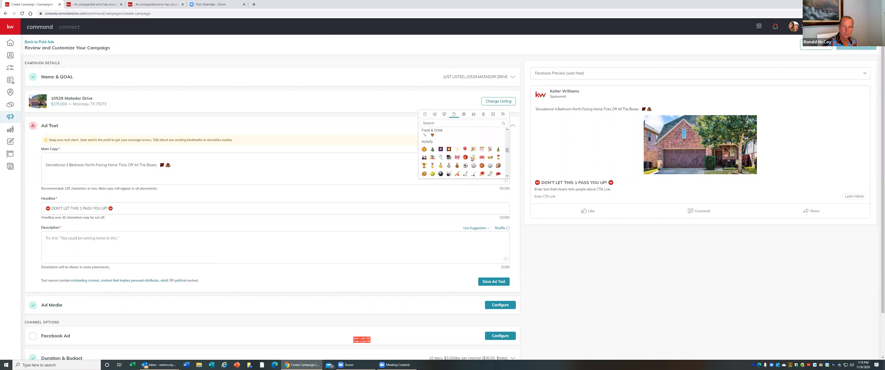
{"action": "scroll", "coordinate": [472, 159], "scroll_direction": "down", "scroll_amount": 3}
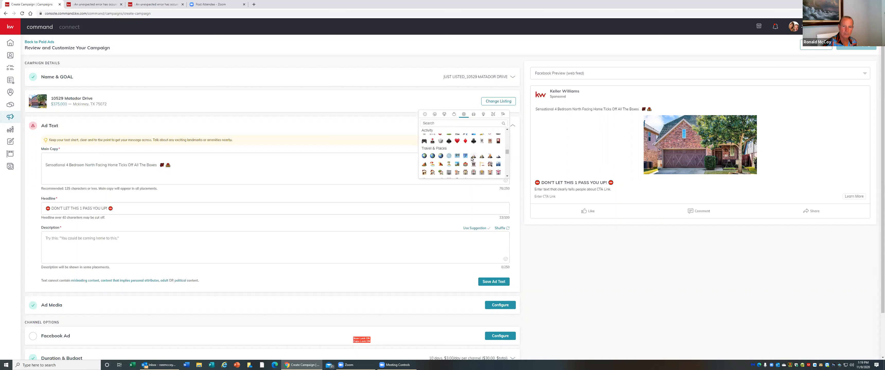
{"action": "scroll", "coordinate": [472, 159], "scroll_direction": "down", "scroll_amount": 3}
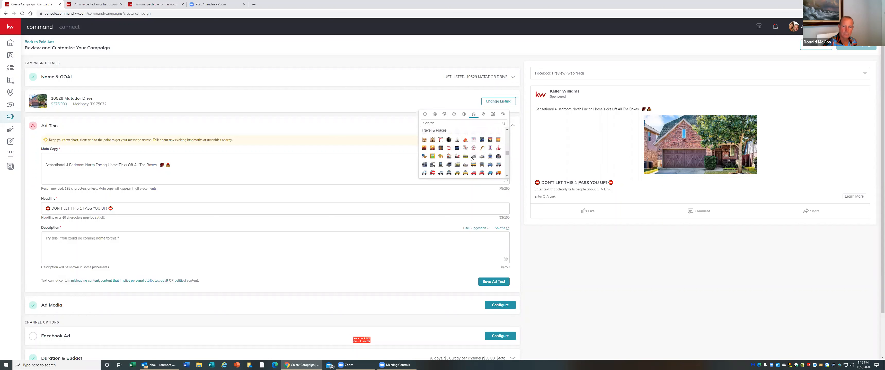
{"action": "left_click", "coordinate": [507, 130]}
{"action": "left_click", "coordinate": [507, 131]}
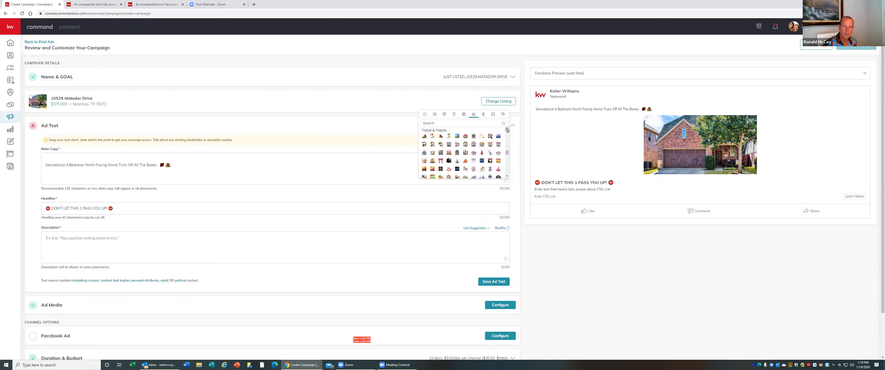
{"action": "left_click", "coordinate": [507, 130]}
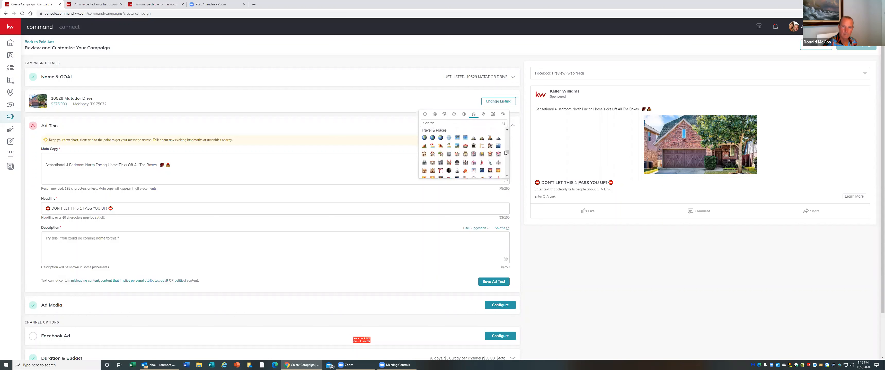
{"action": "scroll", "coordinate": [507, 154], "scroll_direction": "down", "scroll_amount": 1}
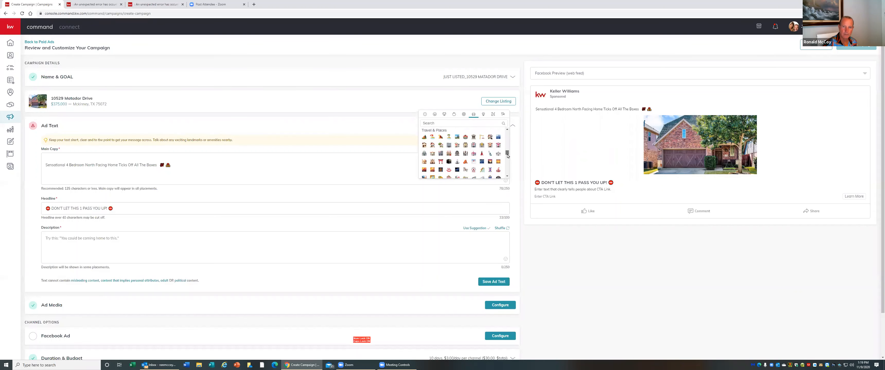
{"action": "scroll", "coordinate": [507, 156], "scroll_direction": "down", "scroll_amount": 3}
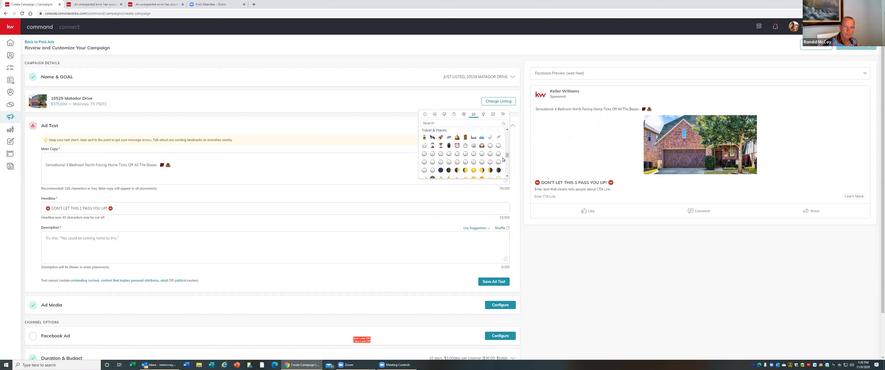
{"action": "left_click", "coordinate": [440, 137]}
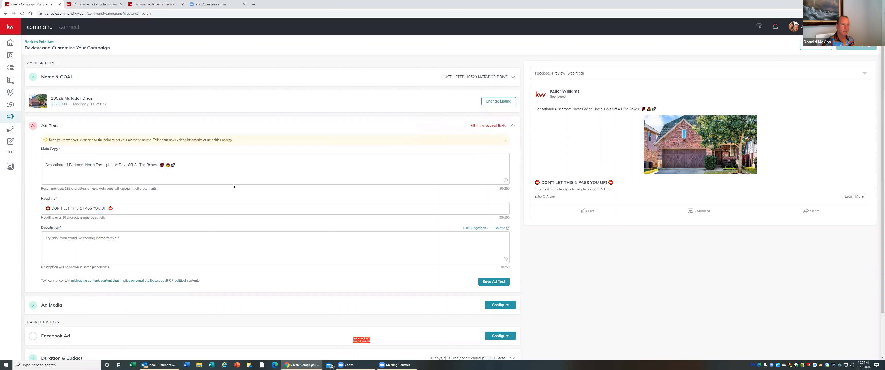
Remove the blank line at the start of the main copy
{"action": "left_click", "coordinate": [301, 174]}
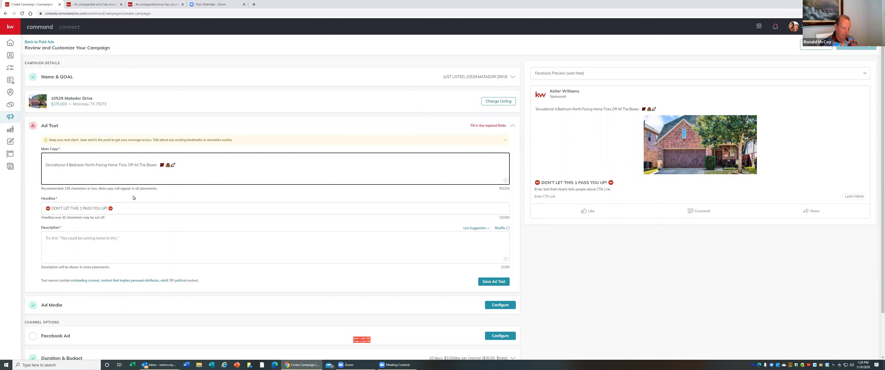
{"action": "key", "text": "BackSpace"}
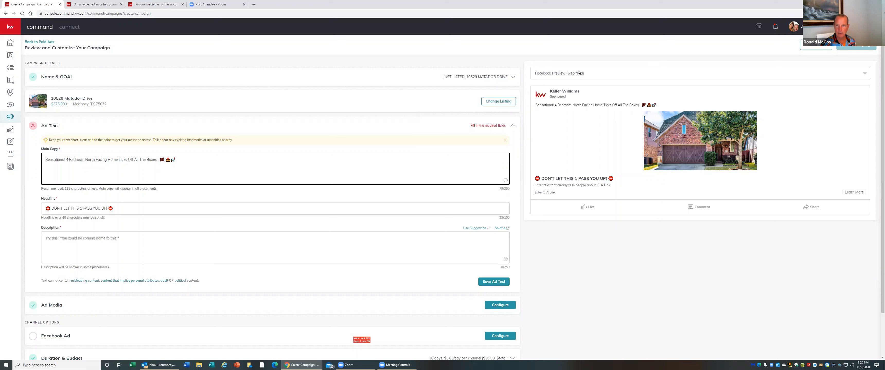
Switch the ad preview to the Facebook mobile feed and back to the web feed
{"action": "left_click", "coordinate": [863, 75]}
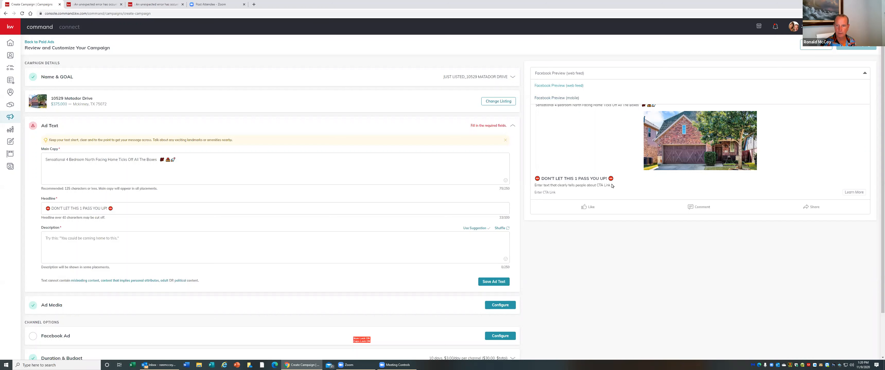
{"action": "left_click", "coordinate": [565, 99]}
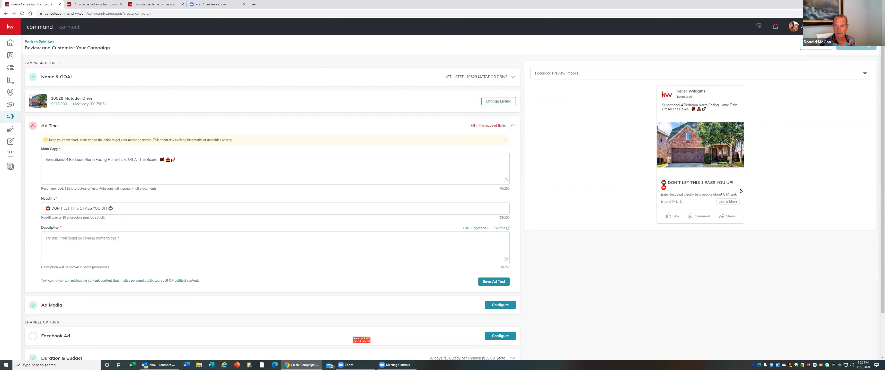
{"action": "left_click", "coordinate": [862, 76]}
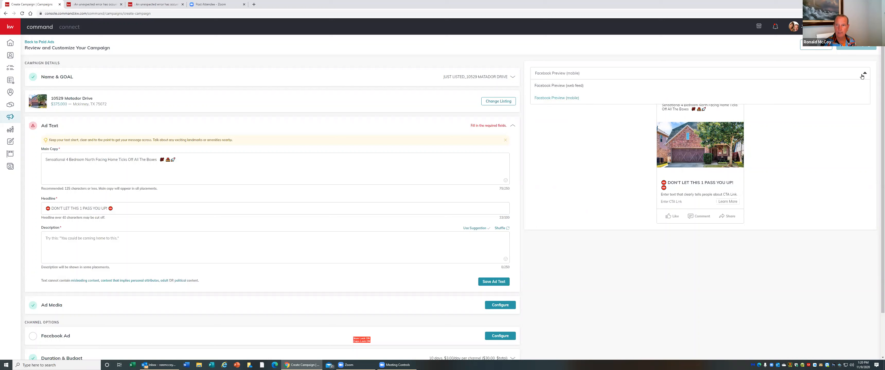
{"action": "left_click", "coordinate": [573, 86]}
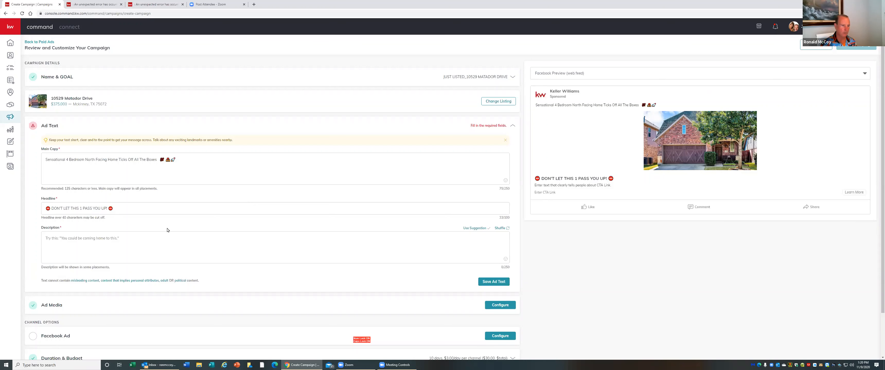
Shuffle the suggested text shown in the ad's Description field
{"action": "scroll", "coordinate": [268, 185], "scroll_direction": "down", "scroll_amount": 2}
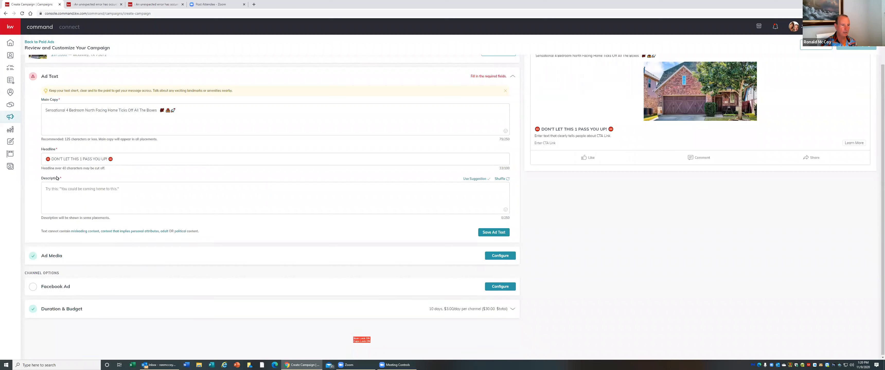
{"action": "left_click", "coordinate": [127, 188]}
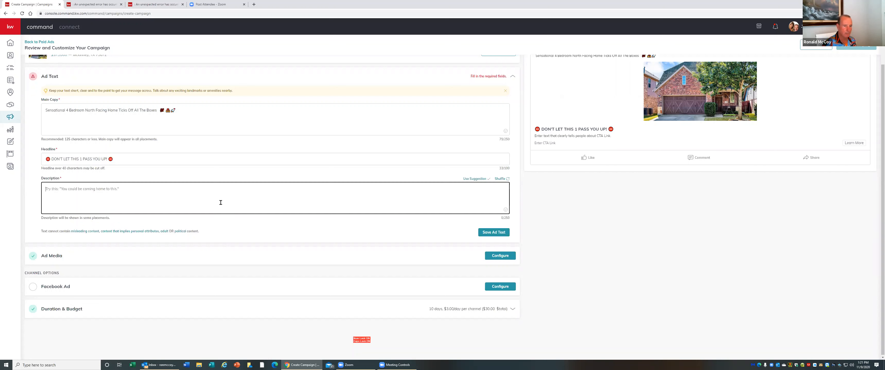
{"action": "left_click", "coordinate": [500, 180]}
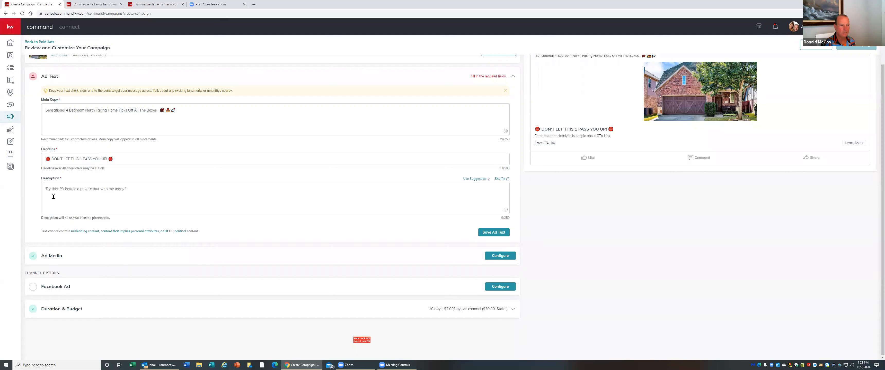
Write the description "Schedule A Private Tour With me Today !!!"
{"action": "left_click", "coordinate": [134, 185]}
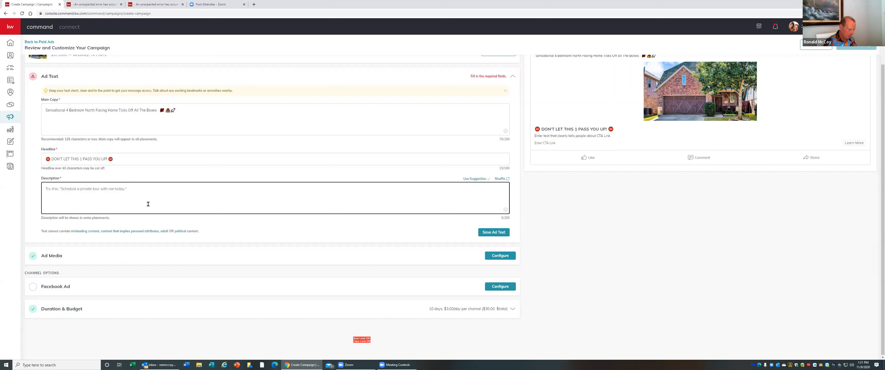
{"action": "type", "text": "sCHEDULE "}
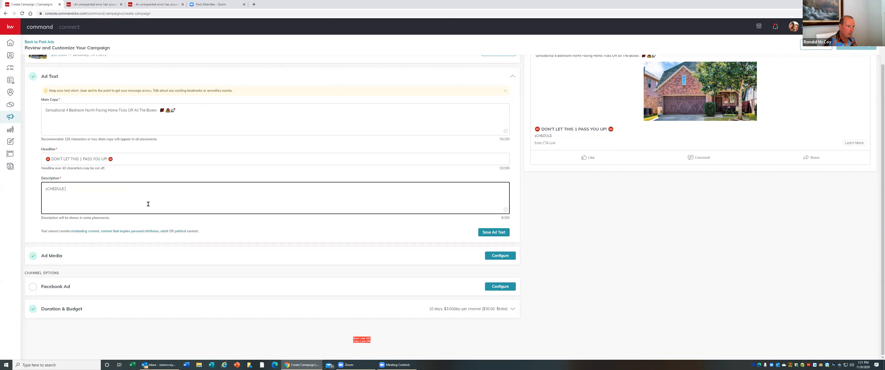
{"action": "type", "text": "A"}
{"action": "key", "text": "BackSpace"}
{"action": "key", "text": "BackSpace"}
{"action": "key", "text": "BackSpace"}
{"action": "key", "text": "BackSpace"}
{"action": "key", "text": "BackSpace"}
{"action": "key", "text": "BackSpace"}
{"action": "key", "text": "BackSpace"}
{"action": "key", "text": "BackSpace"}
{"action": "key", "text": "BackSpace"}
{"action": "key", "text": "Caps_Lock"}
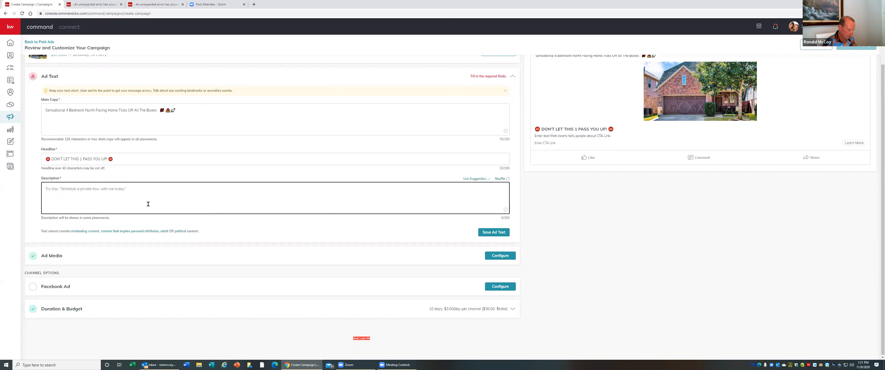
{"action": "type", "text": "Schedu"}
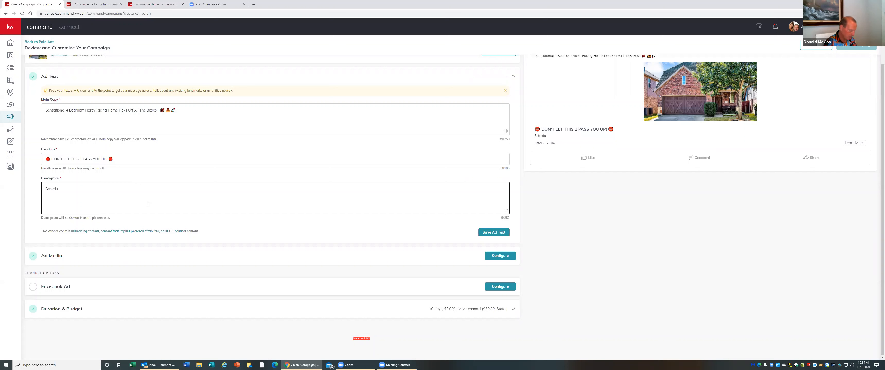
{"action": "type", "text": "le A Private Tour Wi"}
{"action": "type", "text": "th me T"}
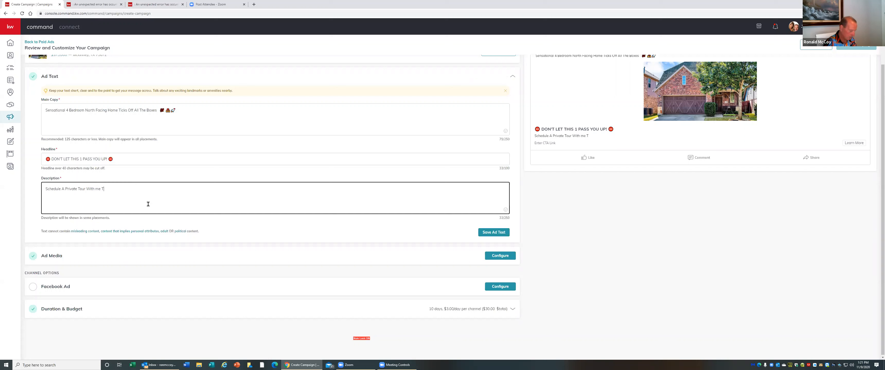
{"action": "type", "text": "oday !!!!"}
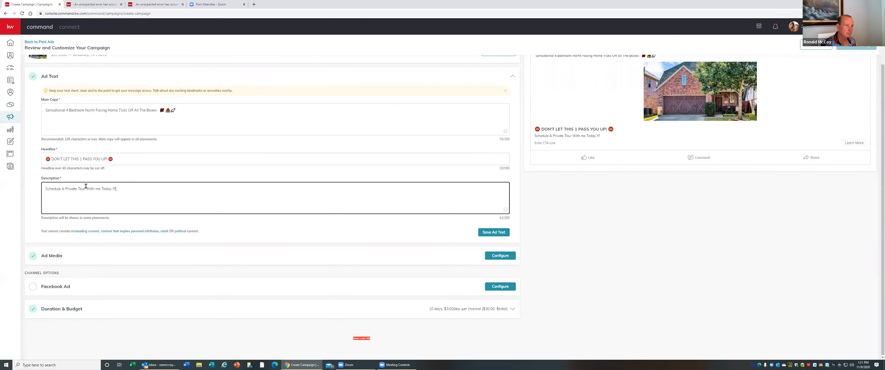
Insert a bus emoji at the end of the description by searching the emoji picker for "bus"
{"action": "left_click", "coordinate": [505, 210]}
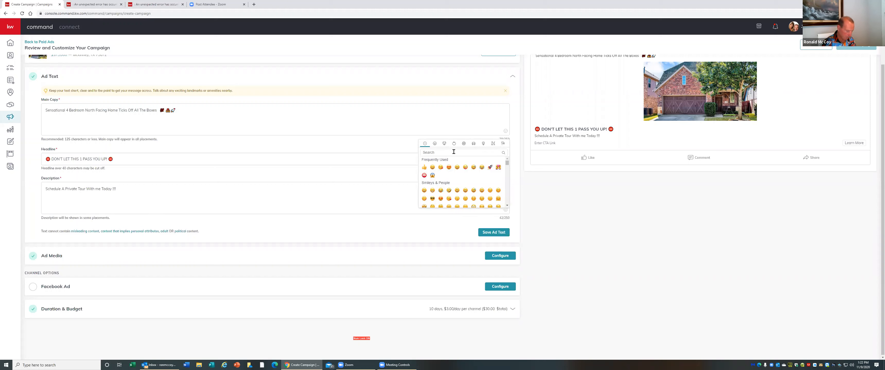
{"action": "type", "text": "bus"}
{"action": "key", "text": "Return"}
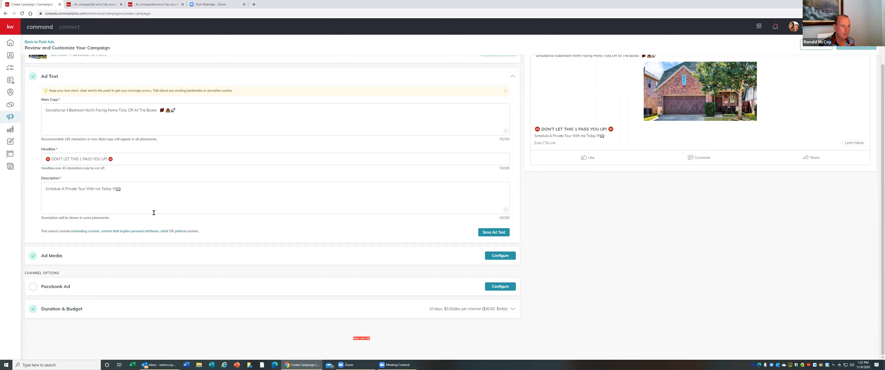
Move the bus emoji from the end of the description to just after "Private Tour"
{"action": "left_click", "coordinate": [119, 190]}
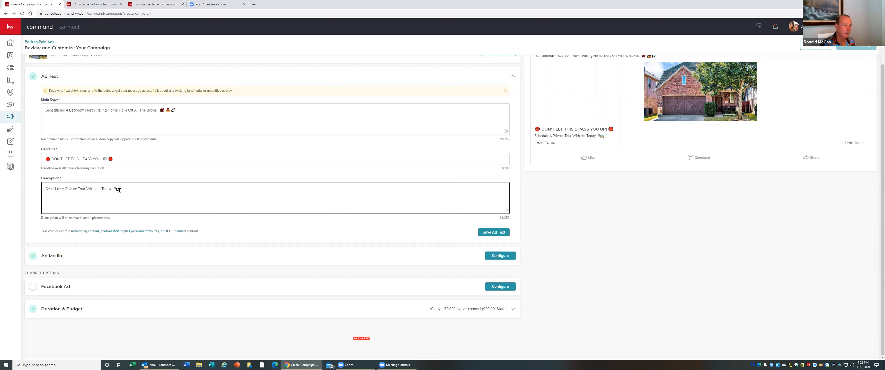
{"action": "key", "text": "shift+Left"}
{"action": "key", "text": "ctrl+c"}
{"action": "right_click", "coordinate": [119, 189]}
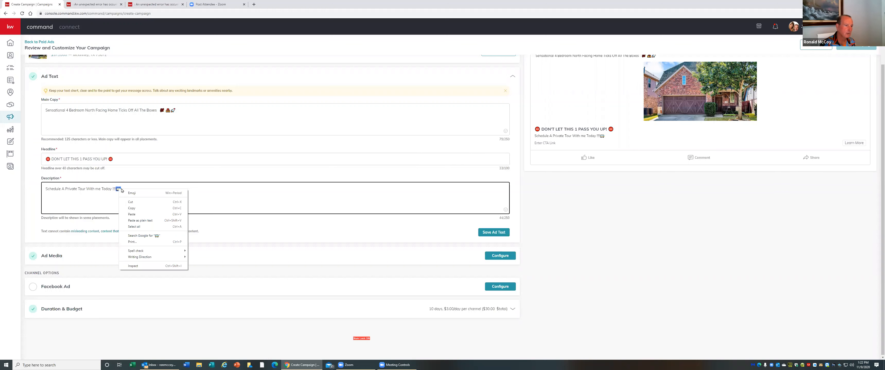
{"action": "left_click", "coordinate": [130, 202]}
{"action": "right_click", "coordinate": [87, 190]}
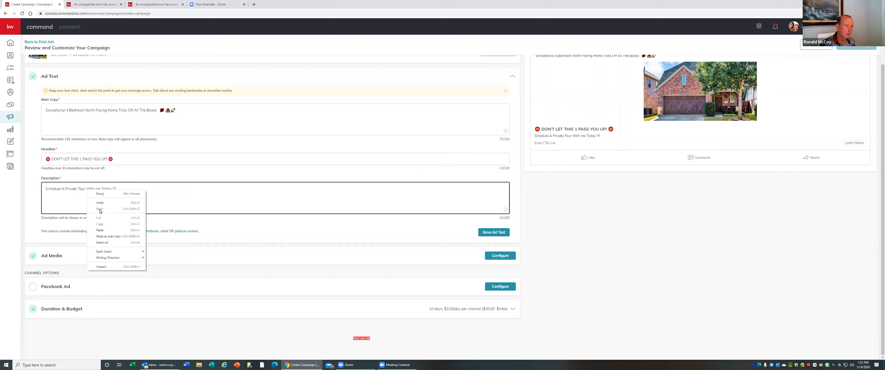
{"action": "left_click", "coordinate": [103, 230]}
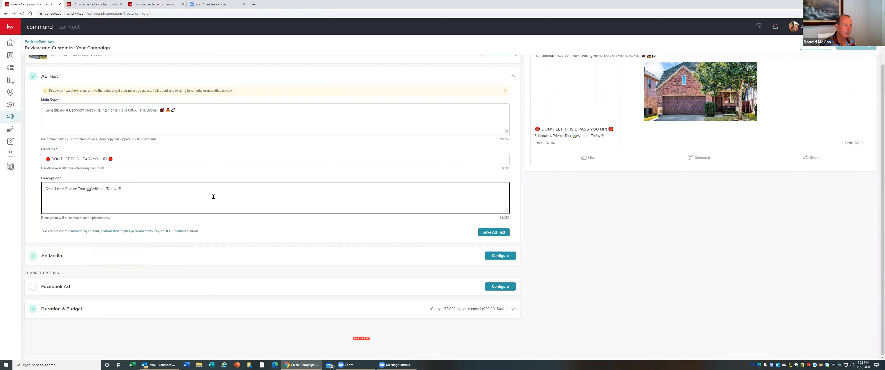
Add a space after the bus emoji and capitalize "Me" in the description
{"action": "left_click", "coordinate": [213, 197]}
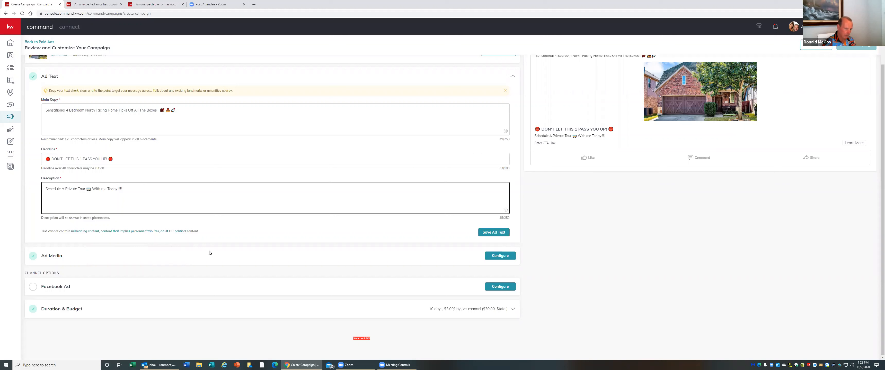
{"action": "key", "text": "BackSpace"}
{"action": "type", "text": "M"}
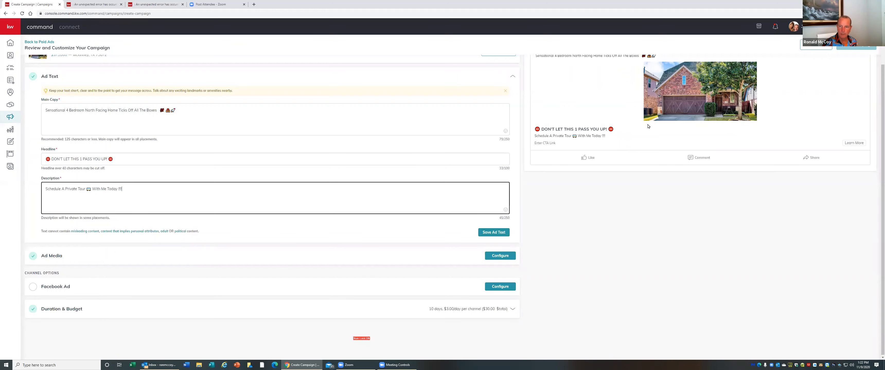
Switch the ad preview to the Facebook mobile feed
{"action": "scroll", "coordinate": [647, 126], "scroll_direction": "up", "scroll_amount": 2}
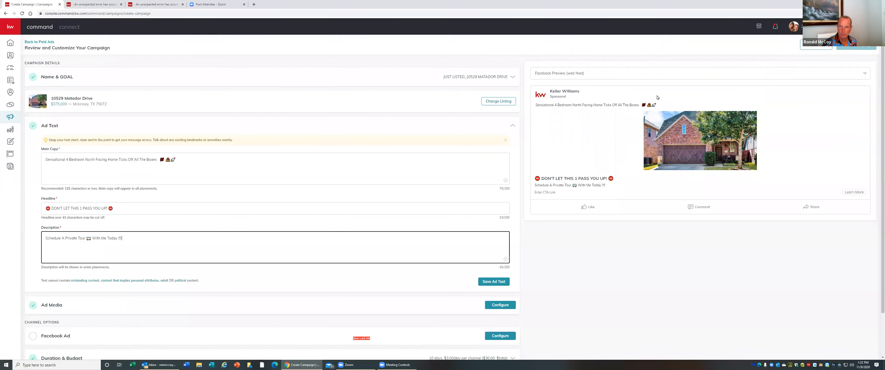
{"action": "left_click", "coordinate": [864, 74]}
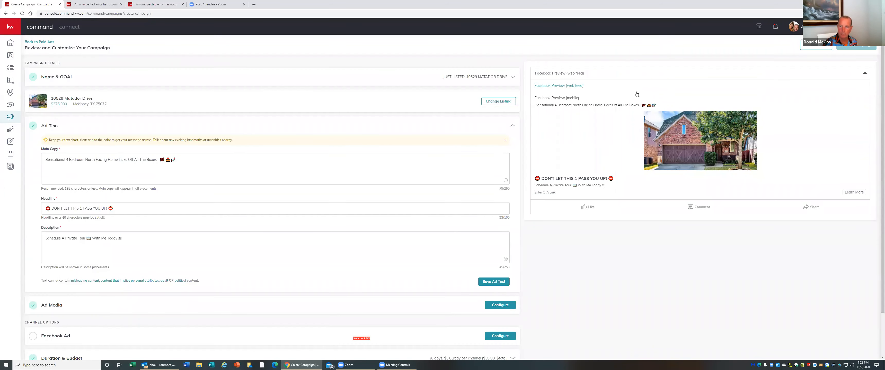
{"action": "left_click", "coordinate": [573, 99]}
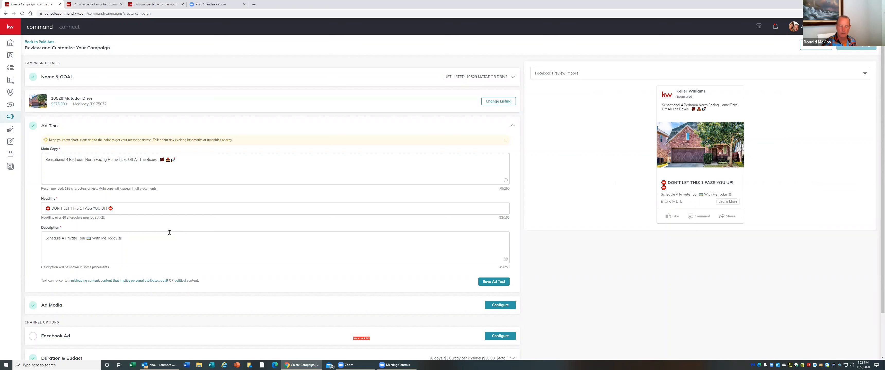
Save the ad text and expand the Facebook Ad channel section
{"action": "scroll", "coordinate": [169, 232], "scroll_direction": "down", "scroll_amount": 2}
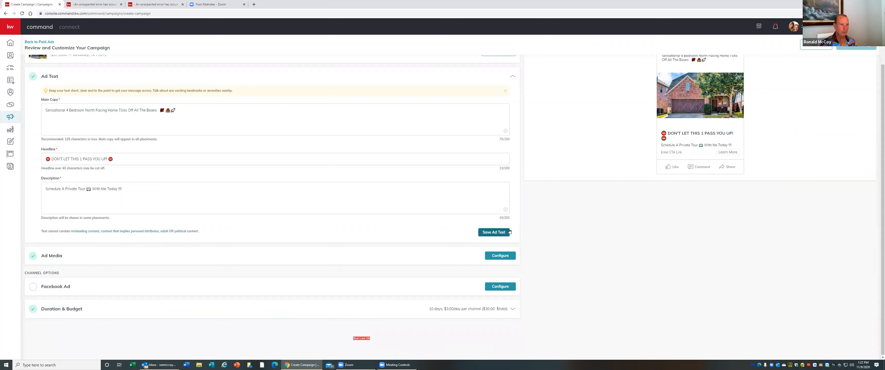
{"action": "left_click", "coordinate": [498, 233]}
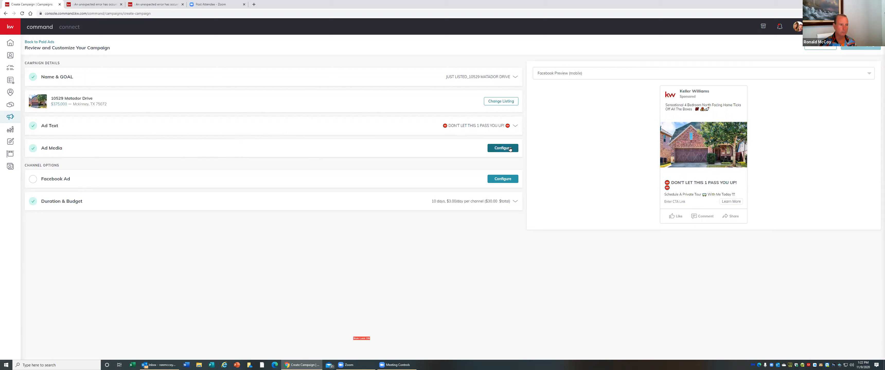
{"action": "left_click", "coordinate": [34, 180]}
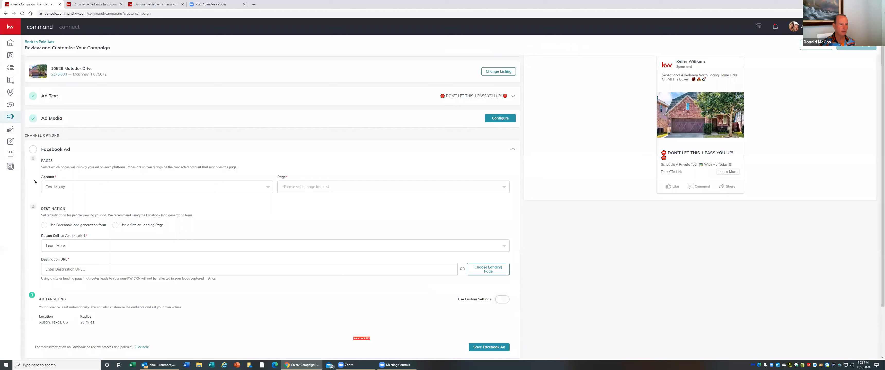
Expand the Ad Media section to review its image and DBA logo settings
{"action": "scroll", "coordinate": [168, 108], "scroll_direction": "up", "scroll_amount": 2}
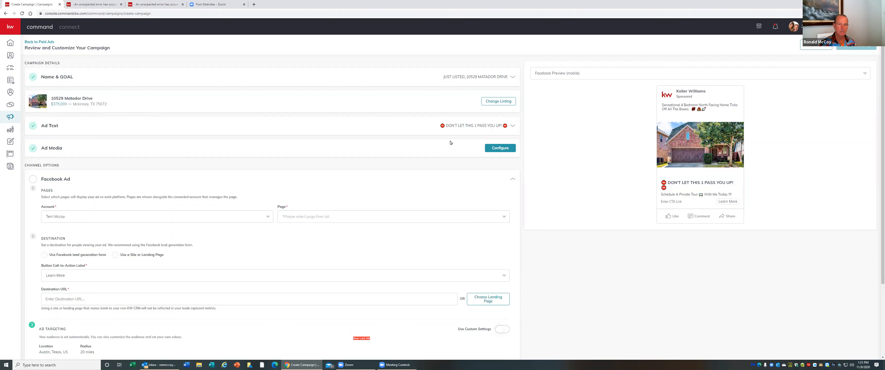
{"action": "left_click", "coordinate": [511, 148]}
{"action": "scroll", "coordinate": [510, 148], "scroll_direction": "down", "scroll_amount": 1}
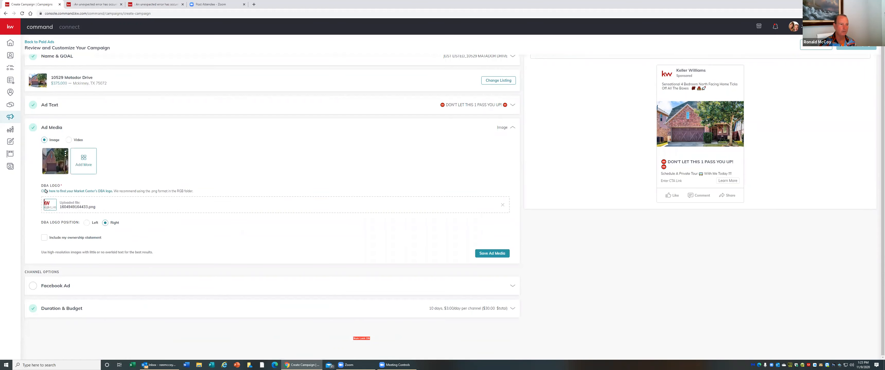
{"action": "scroll", "coordinate": [162, 140], "scroll_direction": "up", "scroll_amount": 1}
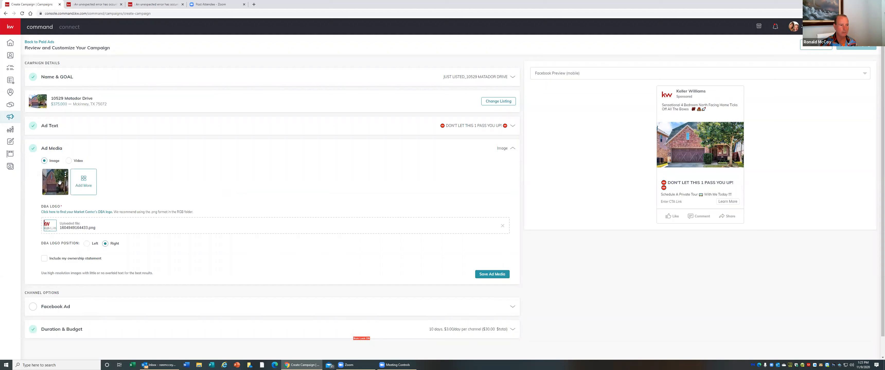
Switch the ad media type to Video and back to Image
{"action": "mouse_move", "coordinate": [56, 179]}
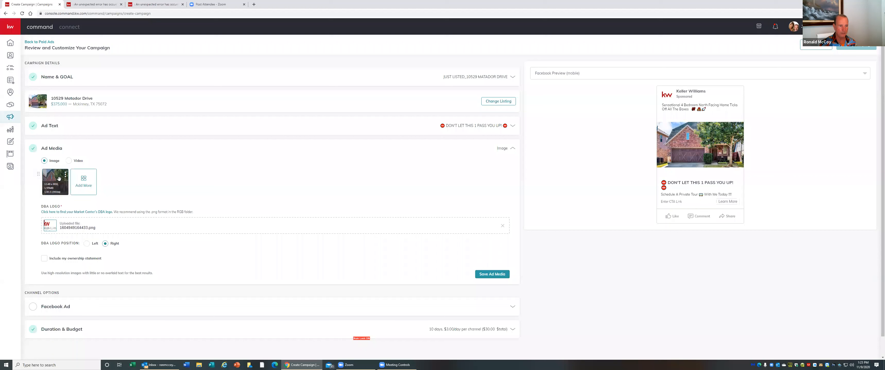
{"action": "left_click", "coordinate": [69, 161]}
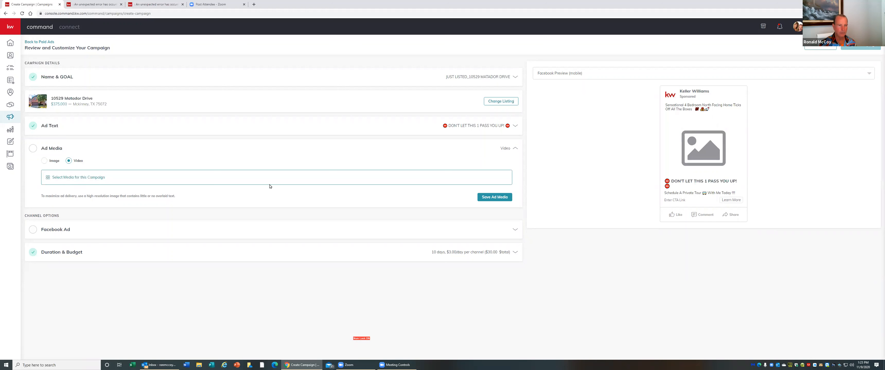
{"action": "left_click", "coordinate": [44, 161]}
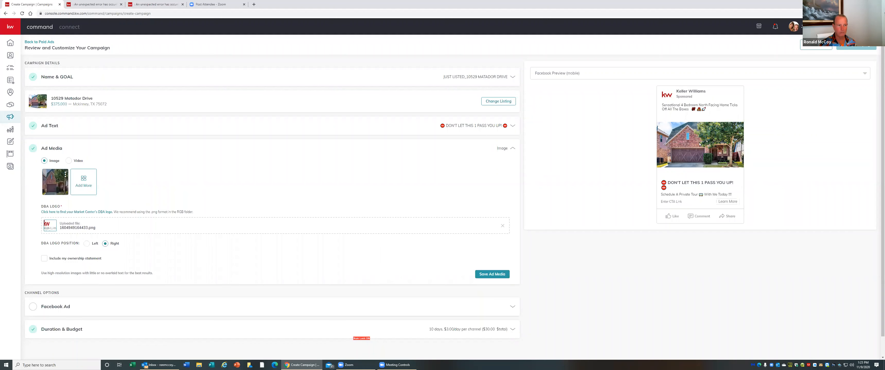
Open the media picker for the ad and browse through the listing's photos
{"action": "left_click", "coordinate": [85, 181]}
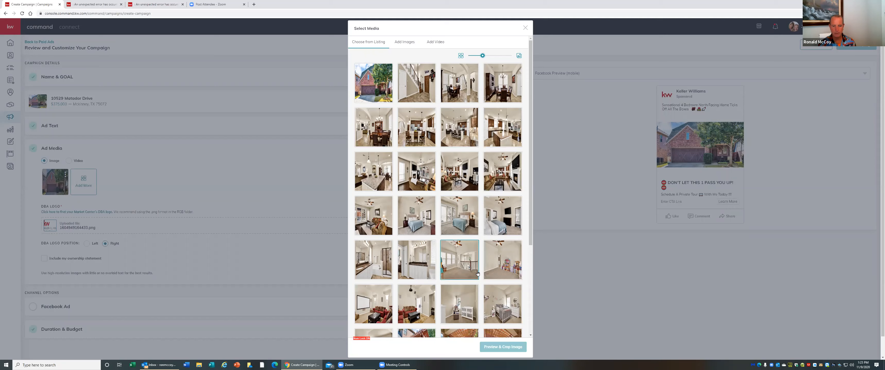
{"action": "scroll", "coordinate": [472, 268], "scroll_direction": "down", "scroll_amount": 3}
{"action": "scroll", "coordinate": [471, 265], "scroll_direction": "down", "scroll_amount": 3}
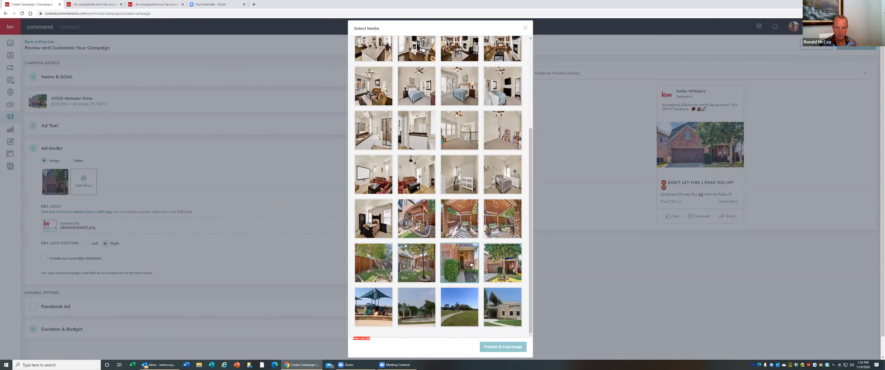
{"action": "scroll", "coordinate": [471, 264], "scroll_direction": "down", "scroll_amount": 1}
{"action": "scroll", "coordinate": [471, 264], "scroll_direction": "up", "scroll_amount": 5}
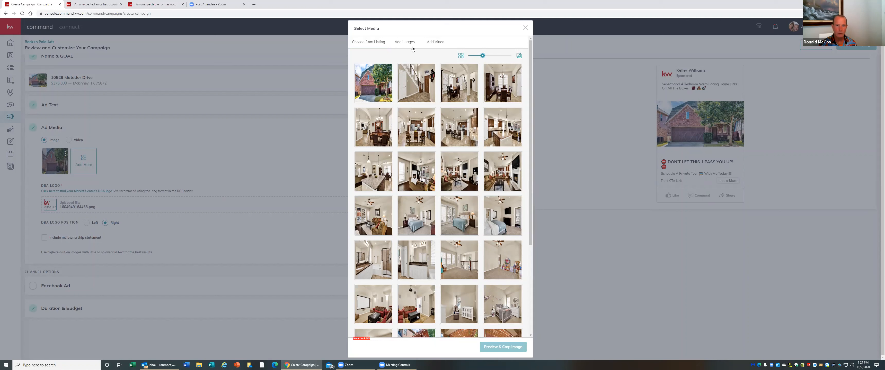
{"action": "left_click_drag", "start_coordinate": [530, 65], "coordinate": [529, 179]}
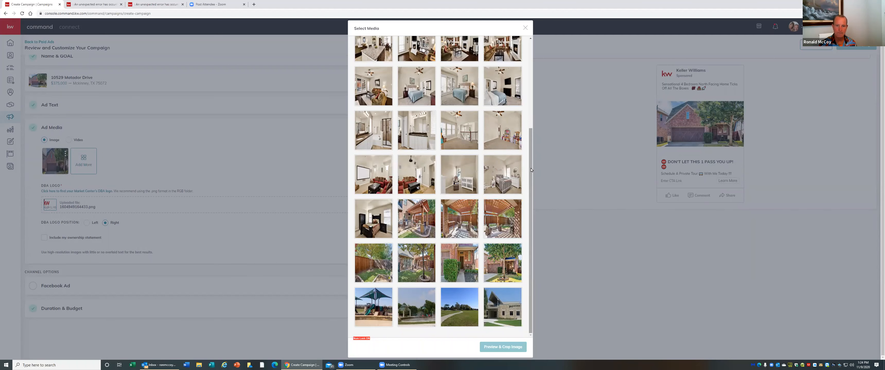
{"action": "left_click_drag", "start_coordinate": [531, 170], "coordinate": [535, 81]}
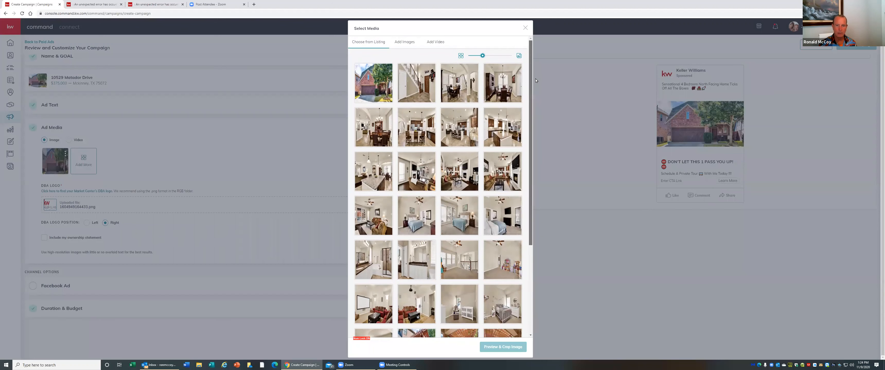
{"action": "left_click", "coordinate": [467, 167]}
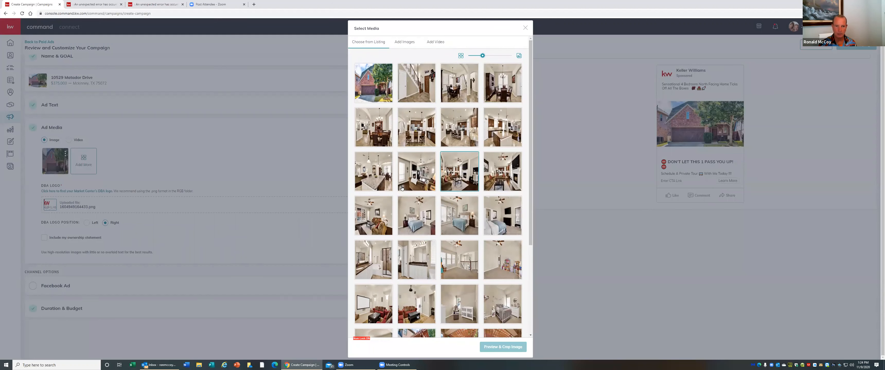
{"action": "left_click", "coordinate": [428, 190]}
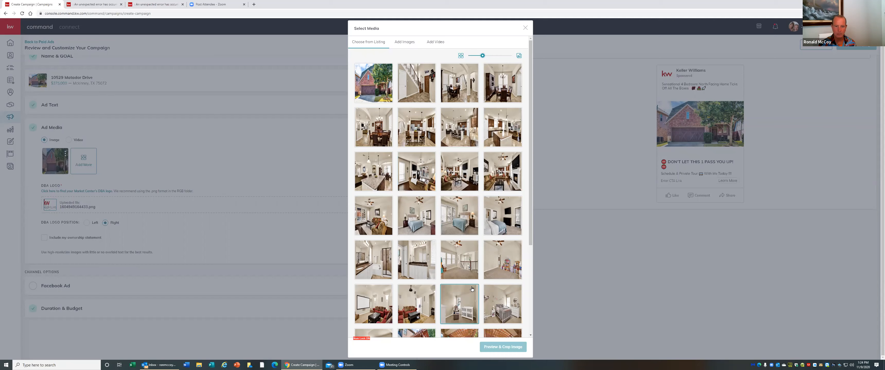
{"action": "scroll", "coordinate": [472, 288], "scroll_direction": "down", "scroll_amount": 3}
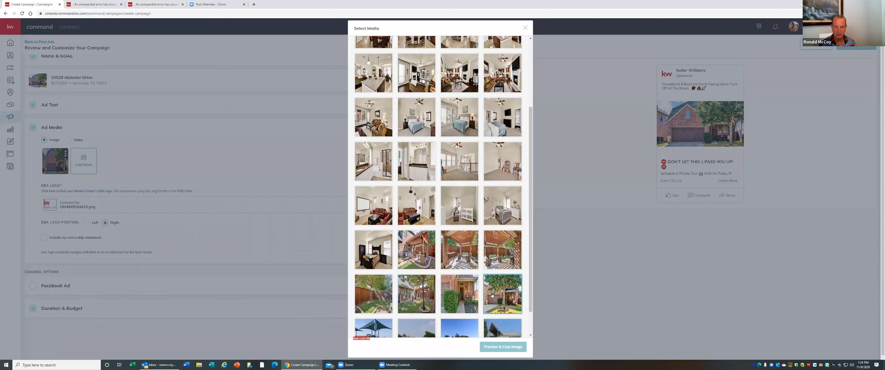
{"action": "left_click", "coordinate": [419, 247]}
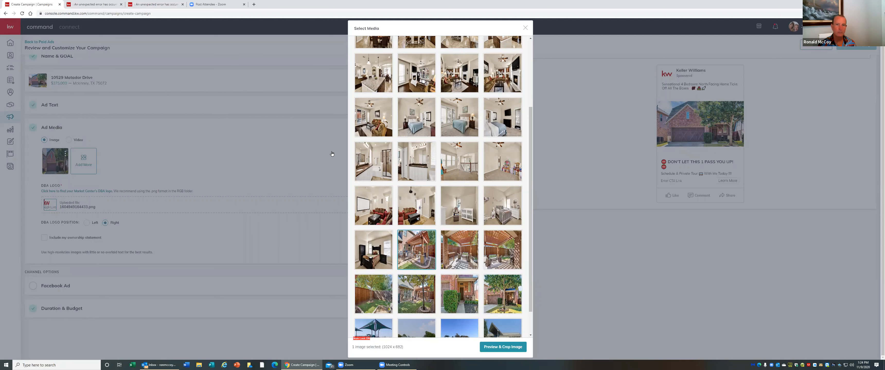
{"action": "scroll", "coordinate": [456, 101], "scroll_direction": "up", "scroll_amount": 3}
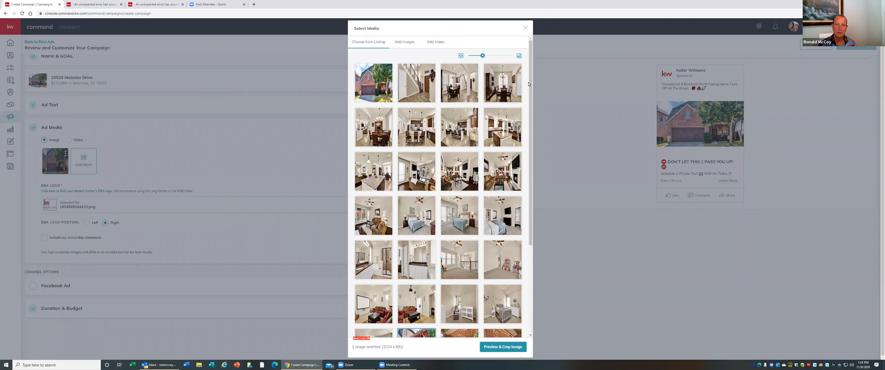
{"action": "left_click_drag", "start_coordinate": [529, 84], "coordinate": [526, 163]}
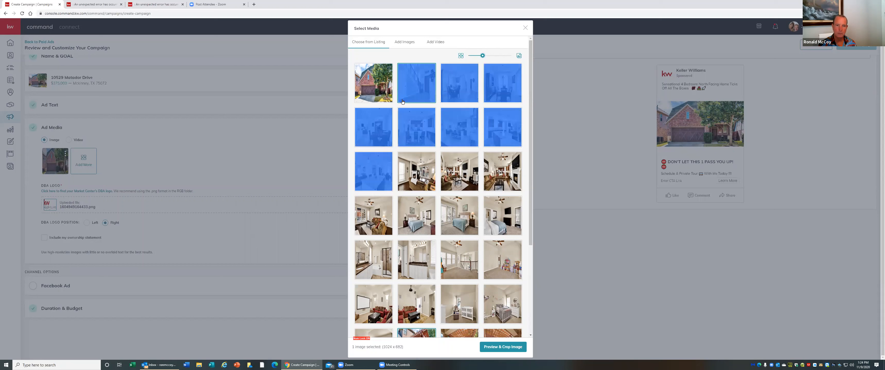
{"action": "left_click", "coordinate": [437, 56]}
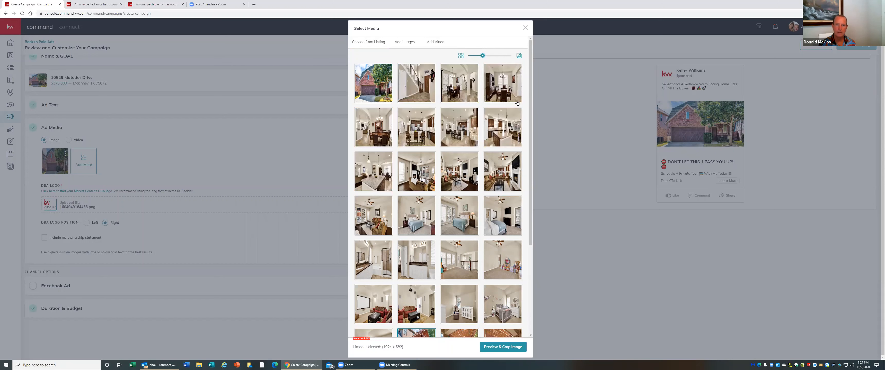
{"action": "scroll", "coordinate": [531, 91], "scroll_direction": "down", "scroll_amount": 4}
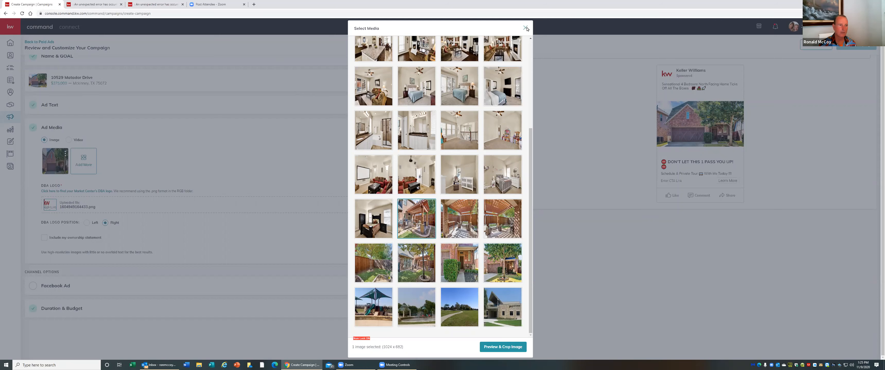
{"action": "left_click", "coordinate": [527, 27]}
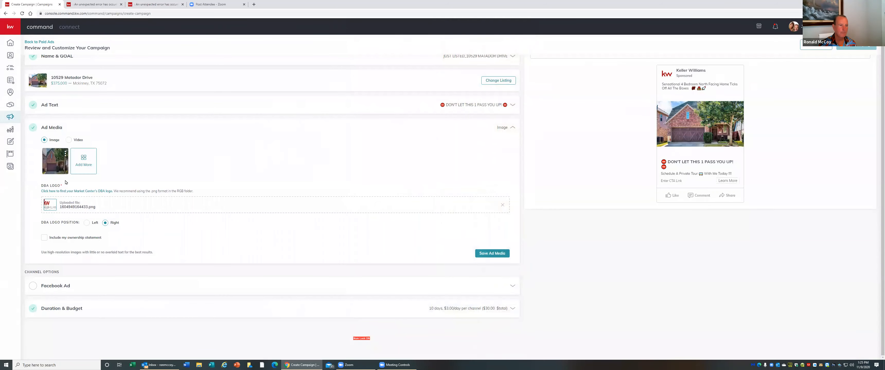
Add the backyard pergola photo from the listing photos as a second ad image and open it for cropping
{"action": "left_click", "coordinate": [86, 164]}
{"action": "scroll", "coordinate": [464, 276], "scroll_direction": "down", "scroll_amount": 5}
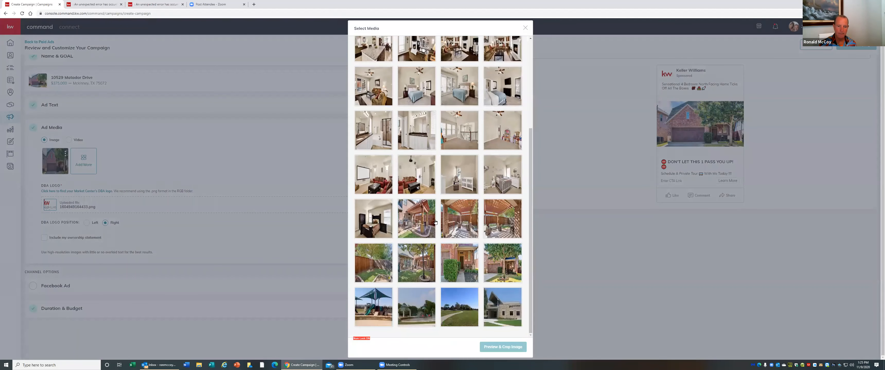
{"action": "left_click", "coordinate": [420, 219]}
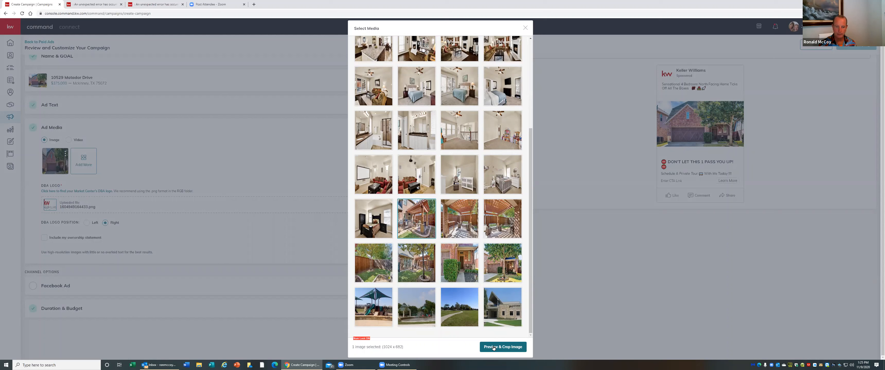
{"action": "left_click", "coordinate": [493, 347]}
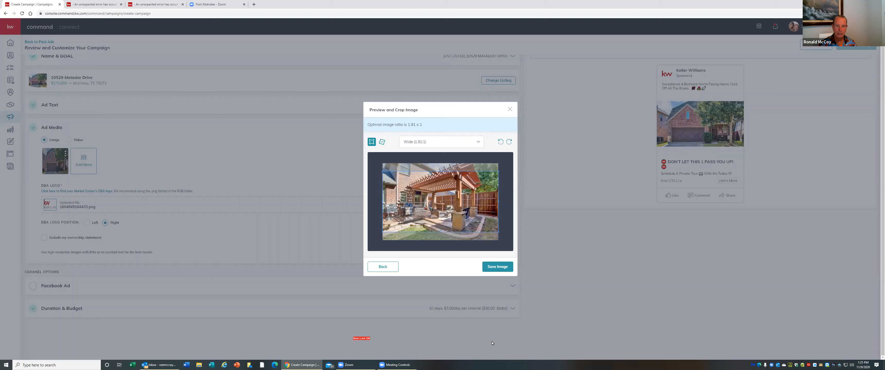
Compare the crop ratios, set the pergola image to Wide (1.91:1) and save the image
{"action": "left_click", "coordinate": [478, 143]}
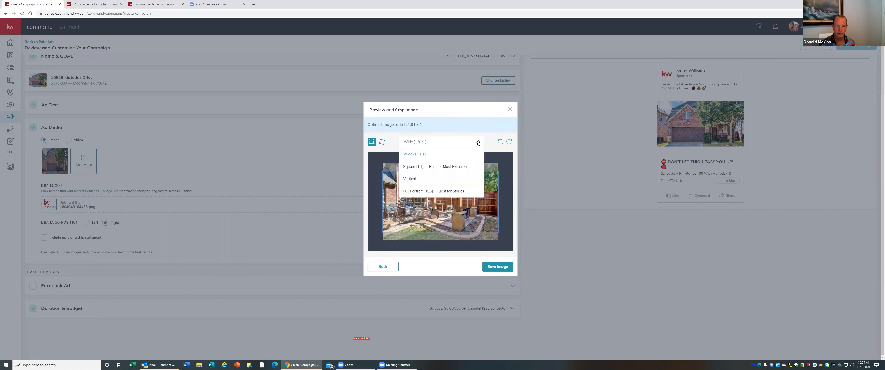
{"action": "left_click", "coordinate": [454, 167]}
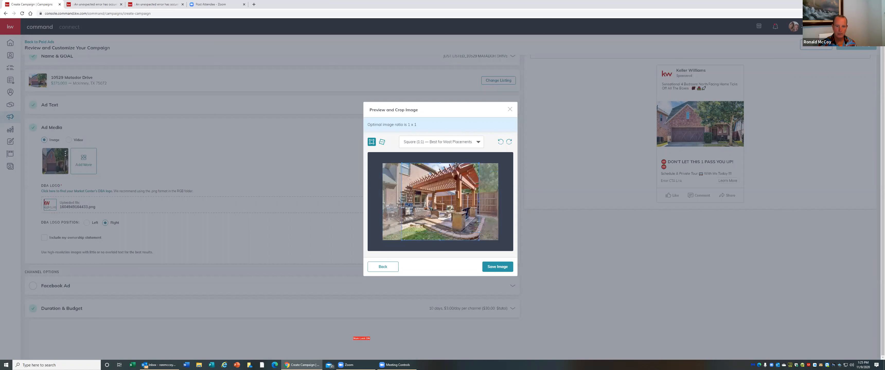
{"action": "left_click", "coordinate": [478, 144]}
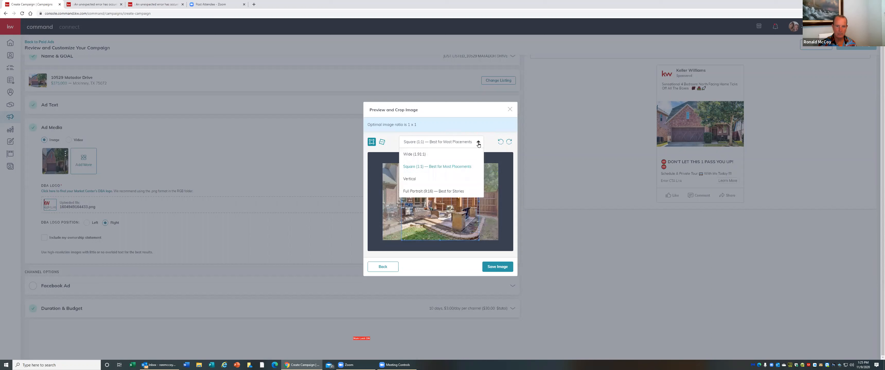
{"action": "left_click", "coordinate": [408, 179]}
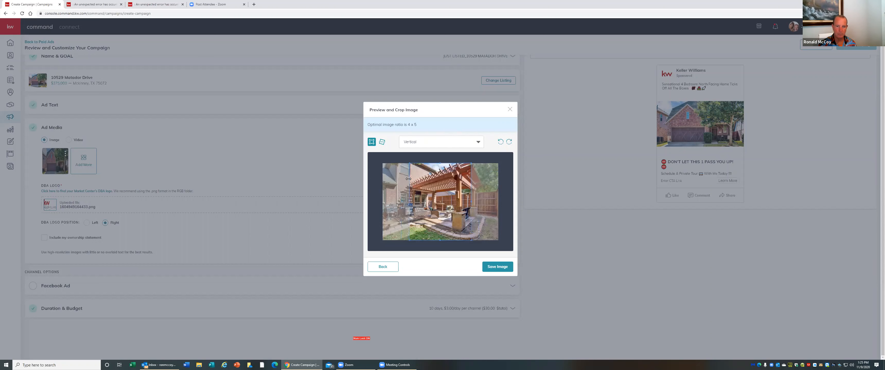
{"action": "left_click", "coordinate": [477, 143]}
{"action": "left_click", "coordinate": [447, 191]}
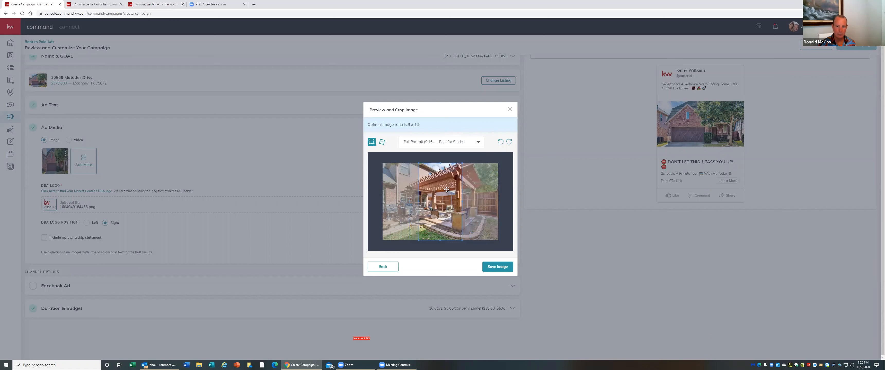
{"action": "left_click", "coordinate": [476, 144]}
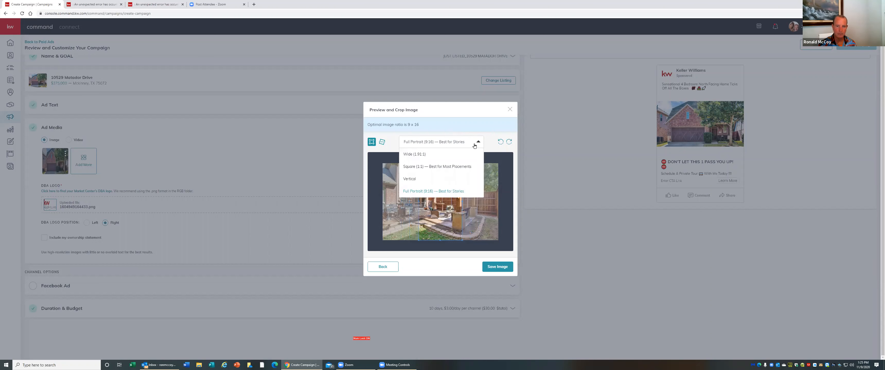
{"action": "left_click", "coordinate": [426, 168]}
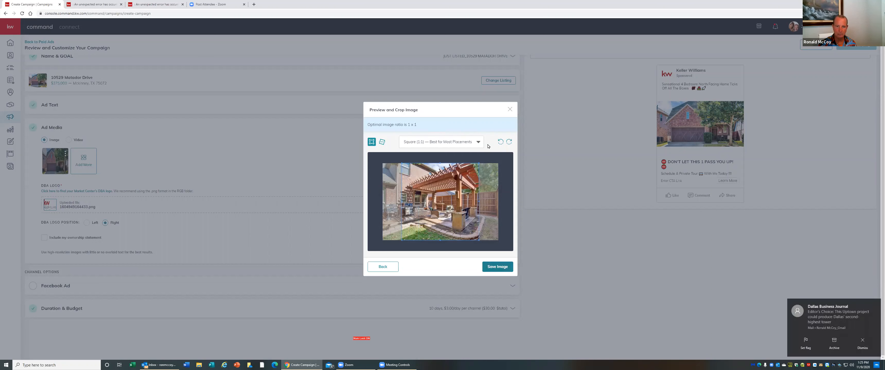
{"action": "left_click", "coordinate": [478, 142]}
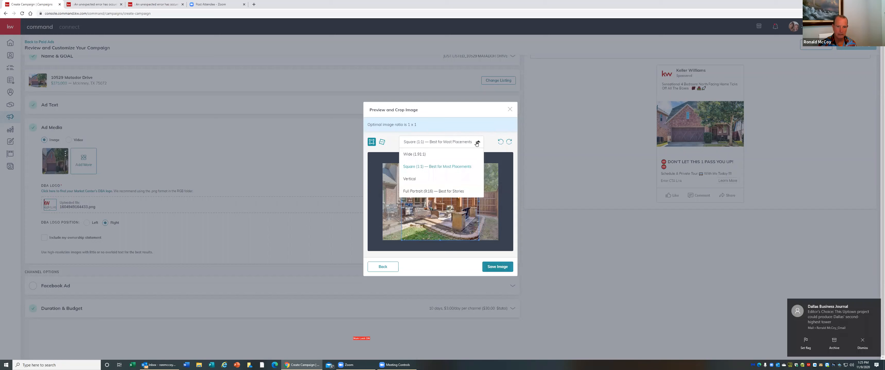
{"action": "left_click", "coordinate": [425, 154]}
{"action": "left_click", "coordinate": [497, 267]}
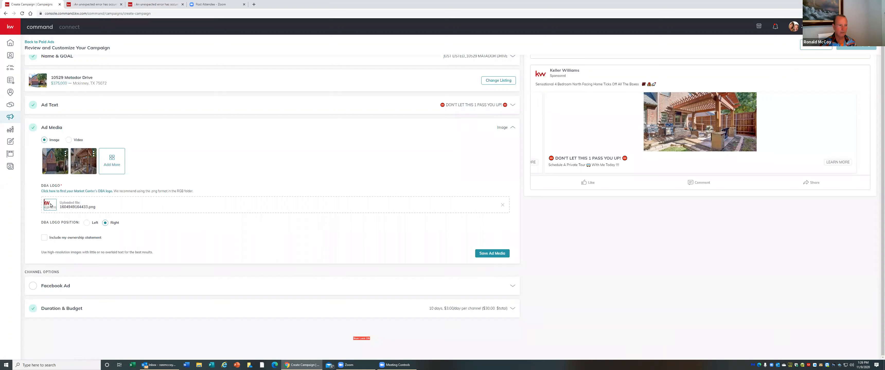
Open the Market Center DBA logo guidance page, review it, and return to the campaign tab
{"action": "left_click", "coordinate": [99, 191]}
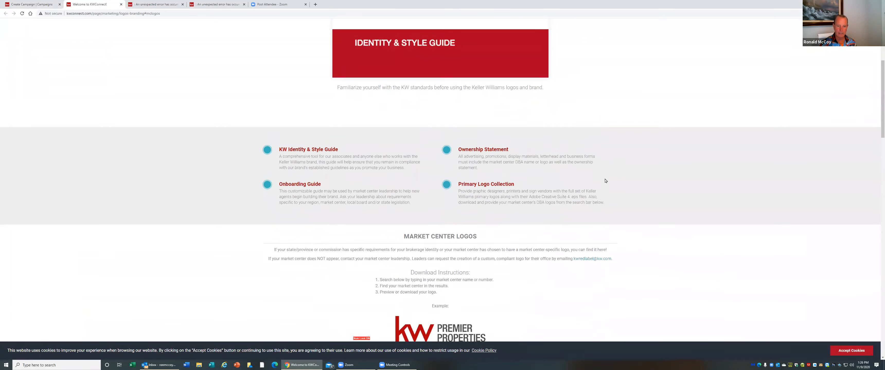
{"action": "scroll", "coordinate": [605, 181], "scroll_direction": "up", "scroll_amount": 10}
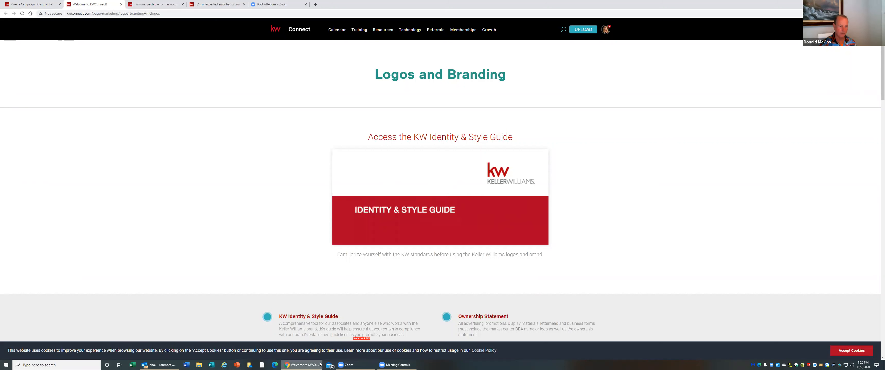
{"action": "mouse_move", "coordinate": [313, 365]}
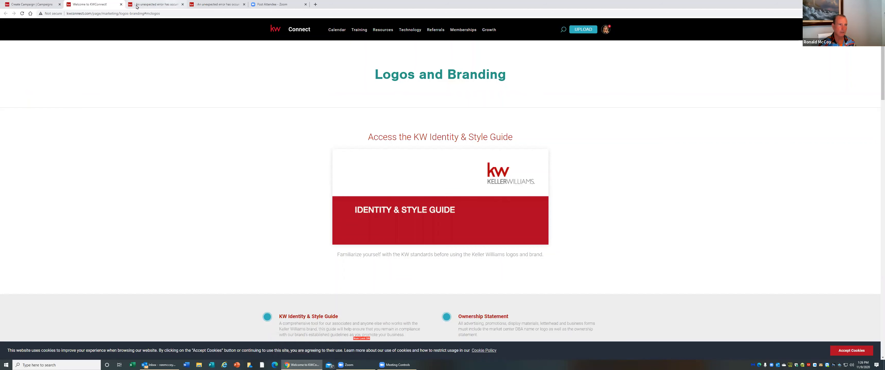
{"action": "left_click", "coordinate": [39, 4]}
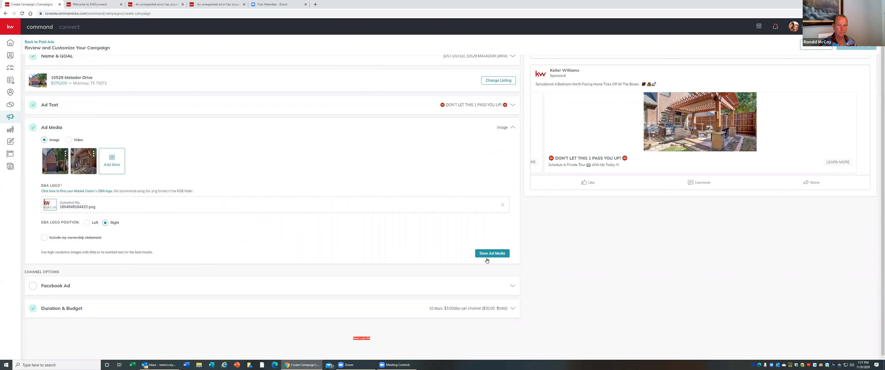
Save the ad media settings and expand the Facebook Ad channel section
{"action": "left_click", "coordinate": [498, 253]}
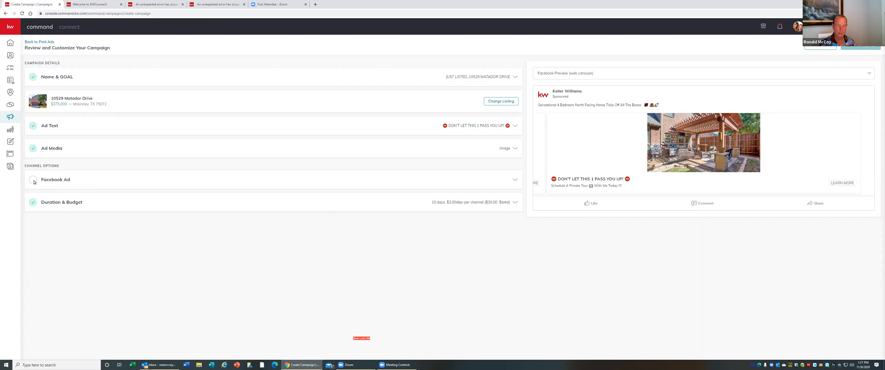
{"action": "left_click", "coordinate": [34, 182]}
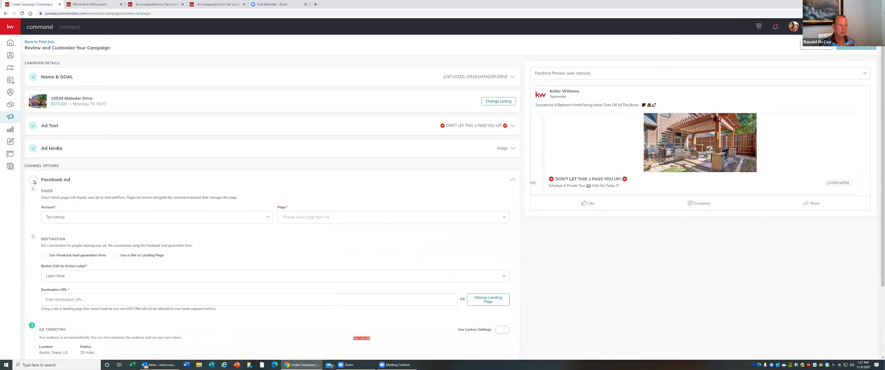
{"action": "scroll", "coordinate": [207, 180], "scroll_direction": "down", "scroll_amount": 3}
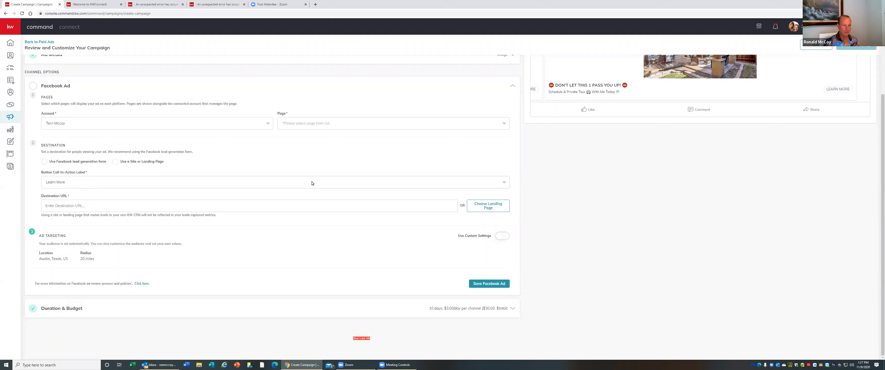
Choose the connected Facebook account and the agent's realty page for the Facebook Ad
{"action": "left_click", "coordinate": [120, 127]}
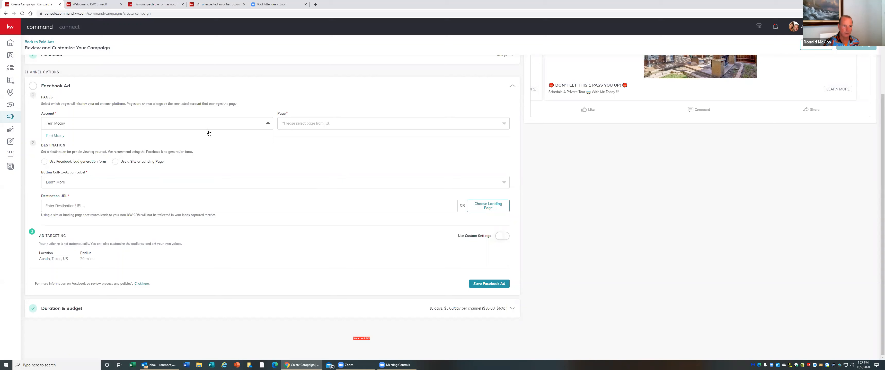
{"action": "left_click", "coordinate": [338, 127]}
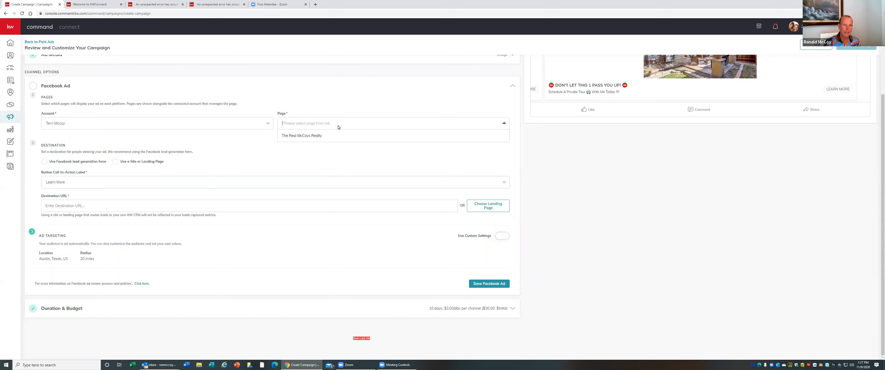
{"action": "left_click", "coordinate": [311, 136]}
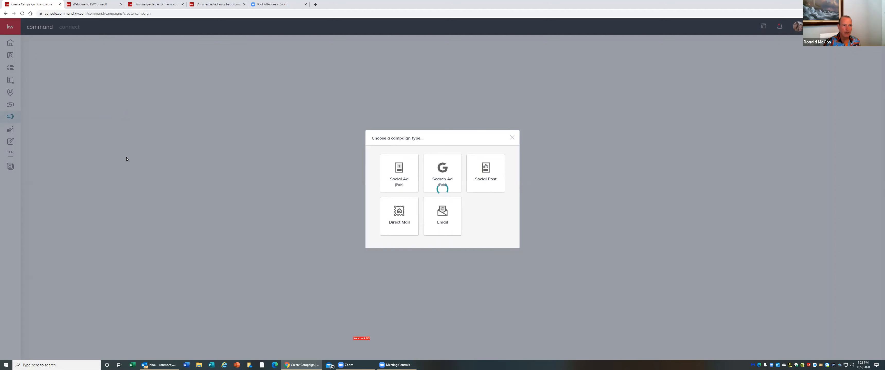
Close the error and KWConnect browser tabs and return to the Create Campaign tab
{"action": "left_click", "coordinate": [229, 10]}
{"action": "left_click", "coordinate": [243, 4]}
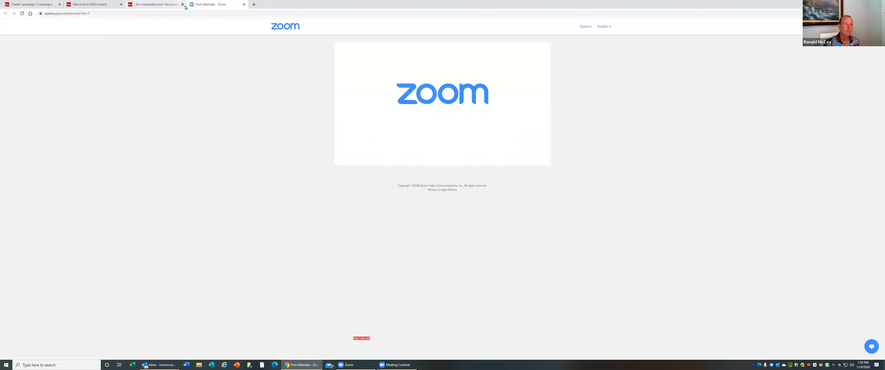
{"action": "left_click", "coordinate": [182, 4]}
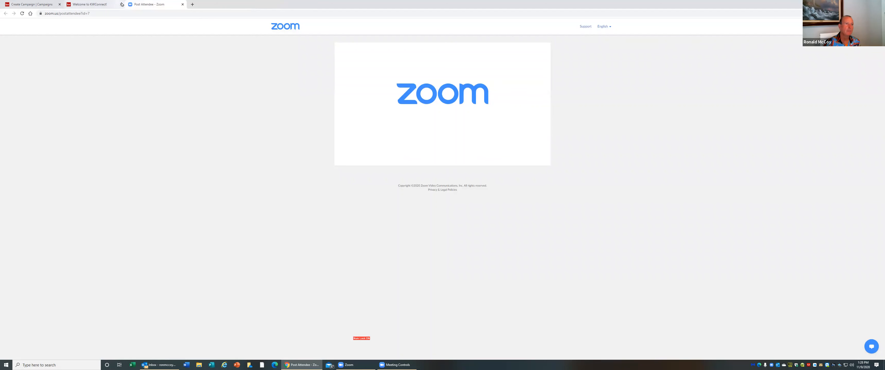
{"action": "left_click", "coordinate": [121, 4]}
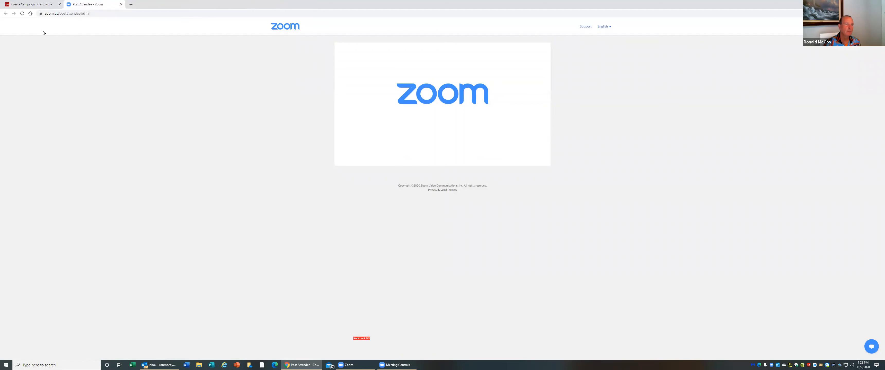
{"action": "left_click", "coordinate": [33, 4]}
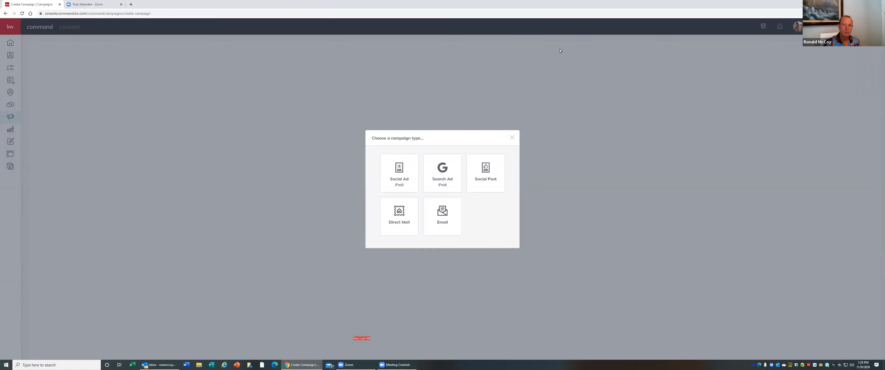
Dismiss the campaign type chooser and open the Paid Ads campaign list
{"action": "left_click", "coordinate": [512, 138]}
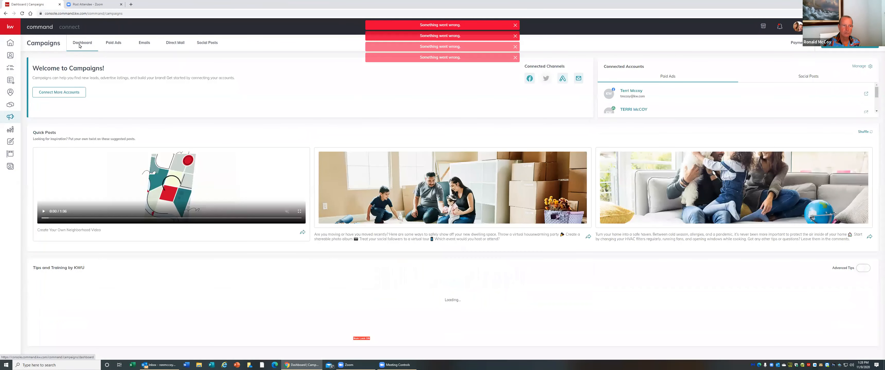
{"action": "left_click", "coordinate": [113, 42]}
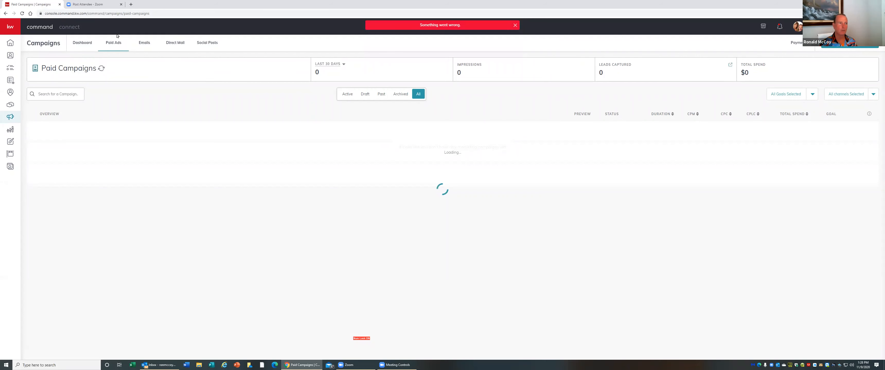
Close the Command tab and reopen Command in a new tab via command.kw.com and its redirect page
{"action": "left_click", "coordinate": [60, 4]}
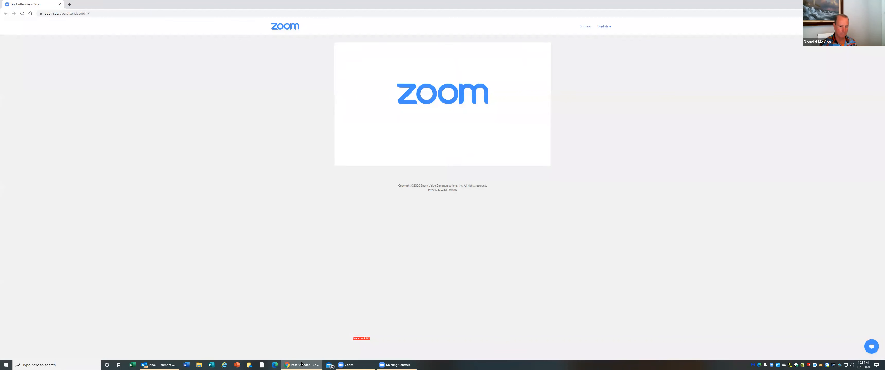
{"action": "mouse_move", "coordinate": [302, 364]}
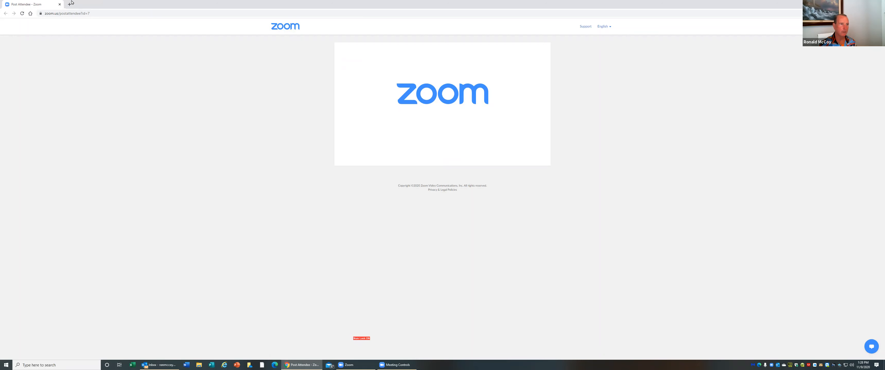
{"action": "key", "text": "ctrl+t"}
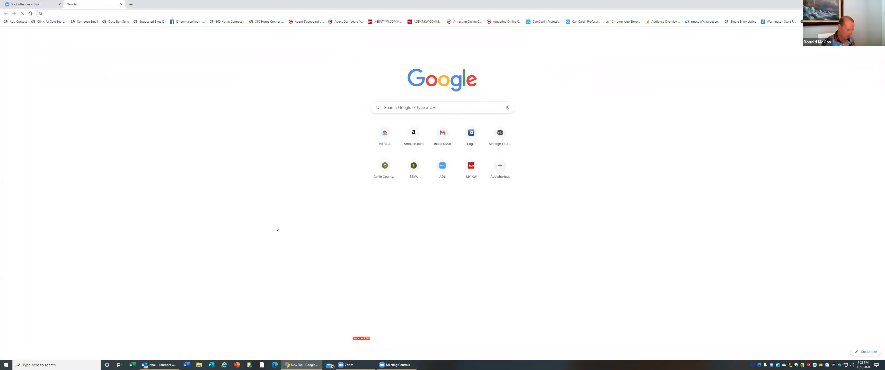
{"action": "type", "text": "command"}
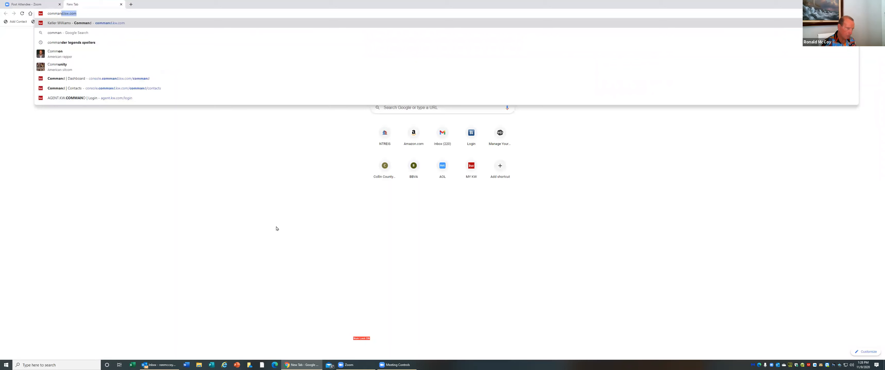
{"action": "key", "text": "Return"}
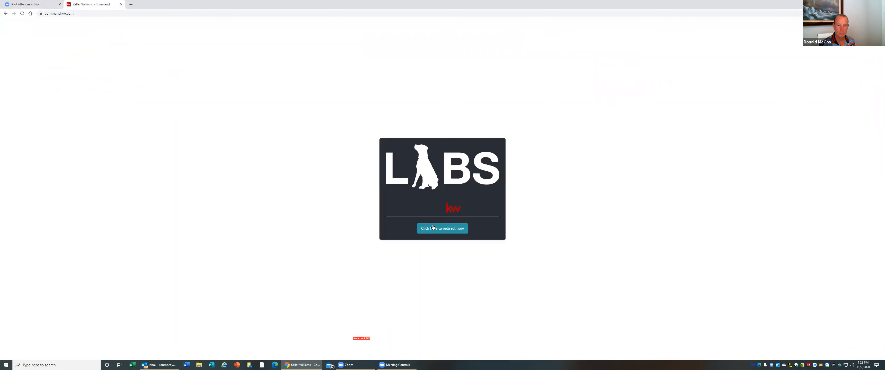
{"action": "left_click", "coordinate": [435, 229]}
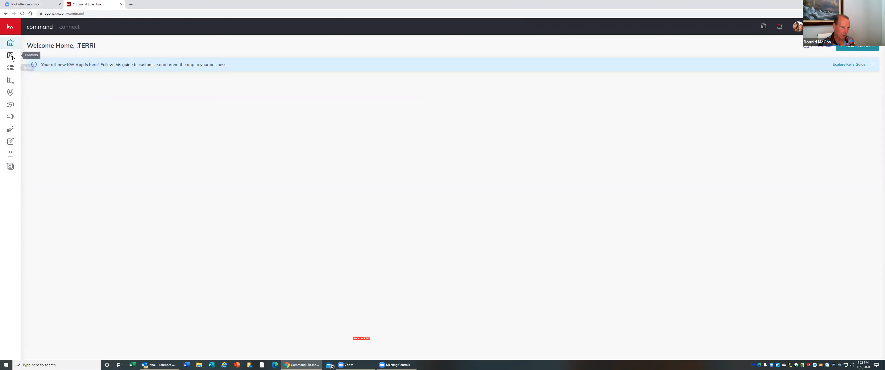
Open the Campaigns section, then close that tab and briefly check Outlook before returning to the browser
{"action": "left_click", "coordinate": [10, 117]}
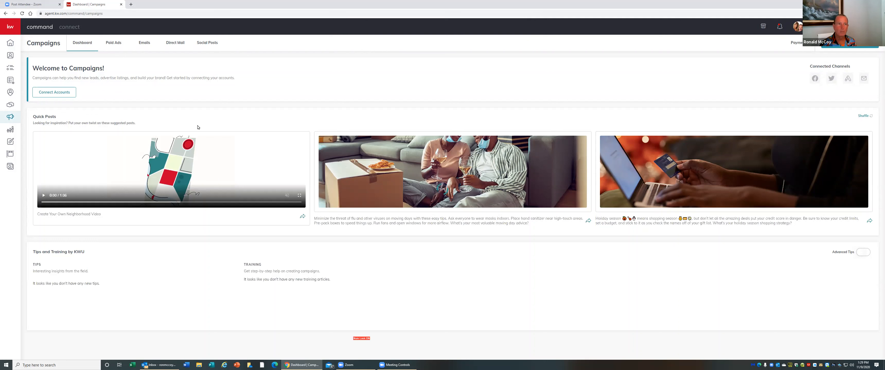
{"action": "left_click", "coordinate": [121, 4]}
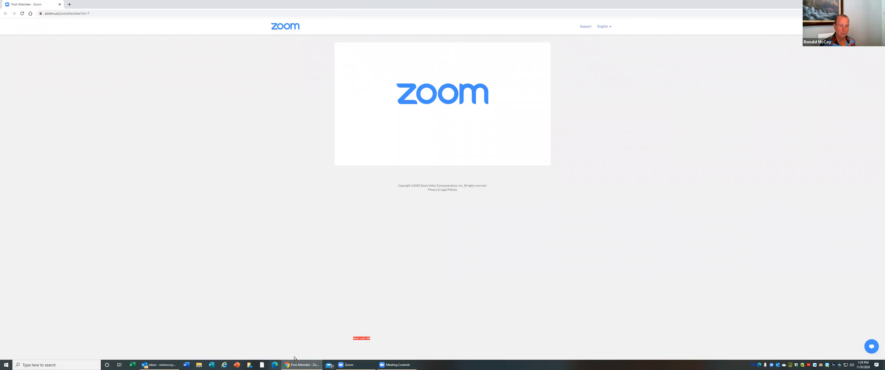
{"action": "left_click", "coordinate": [297, 364]}
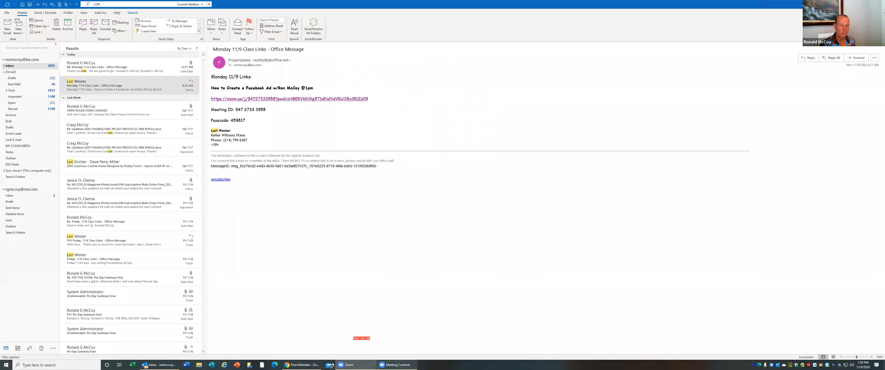
{"action": "left_click", "coordinate": [295, 364]}
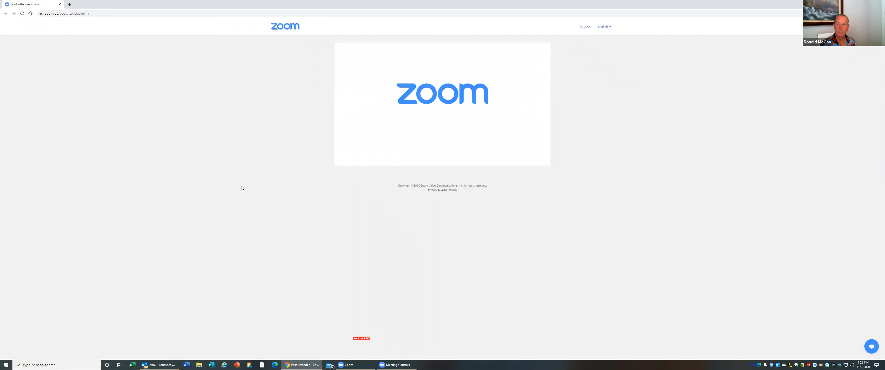
Open Command again in a new tab through command.kw.com and its redirect, briefly opening the profile menu
{"action": "left_click", "coordinate": [69, 4]}
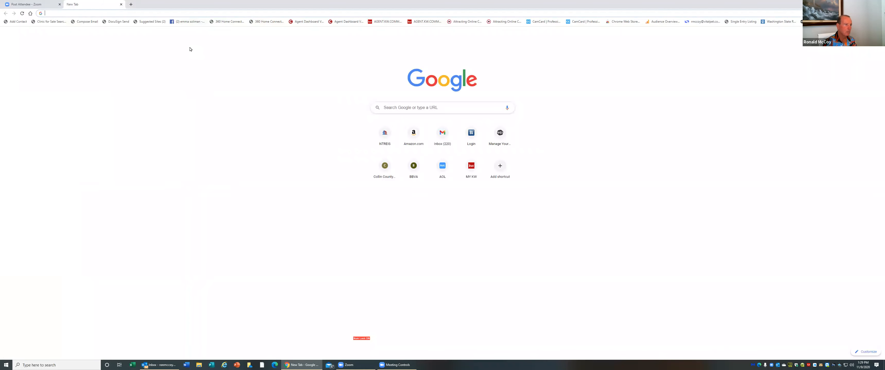
{"action": "type", "text": "command"}
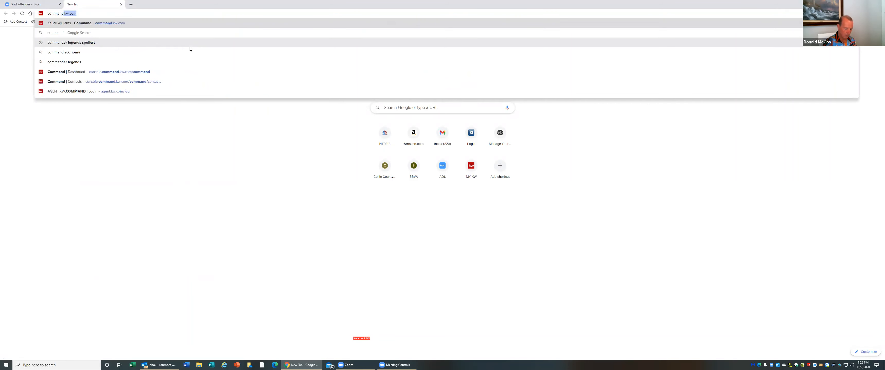
{"action": "key", "text": "Return"}
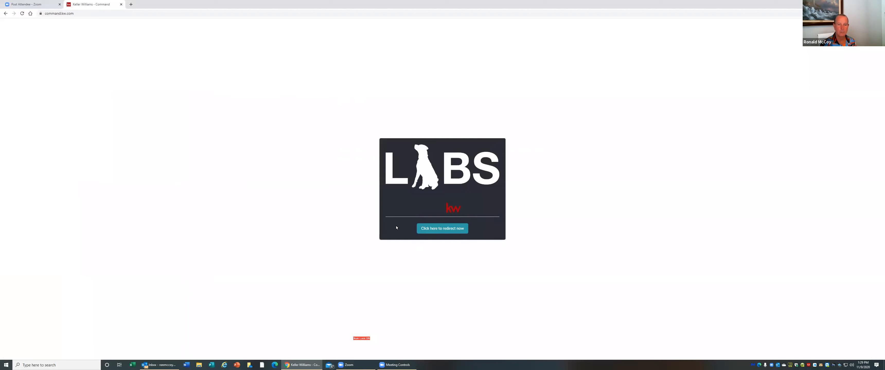
{"action": "left_click", "coordinate": [437, 231]}
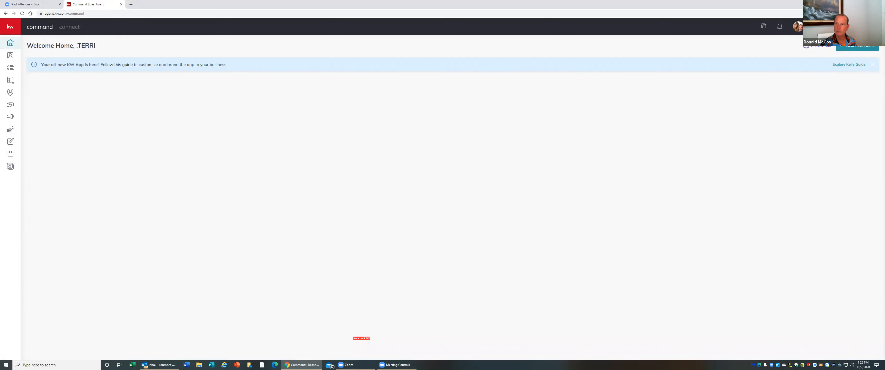
{"action": "left_click", "coordinate": [824, 26]}
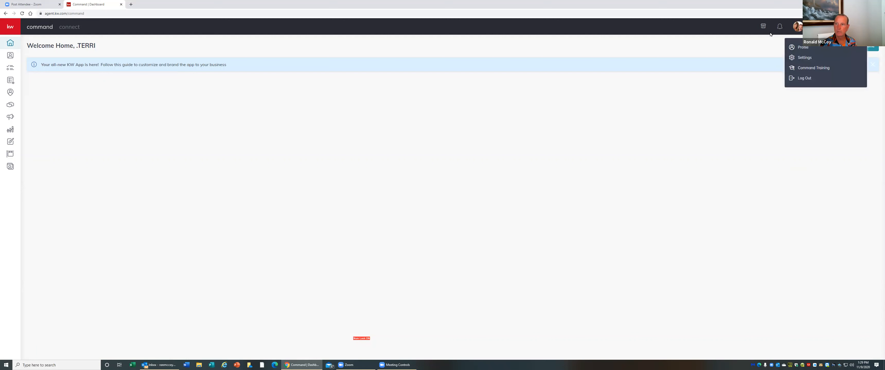
{"action": "left_click", "coordinate": [711, 27]}
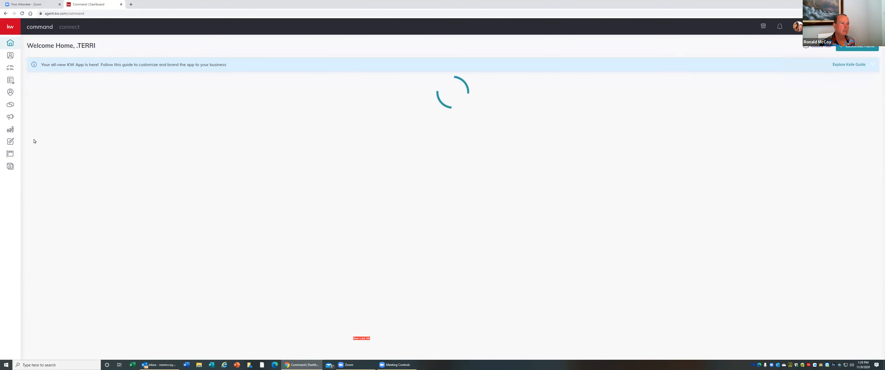
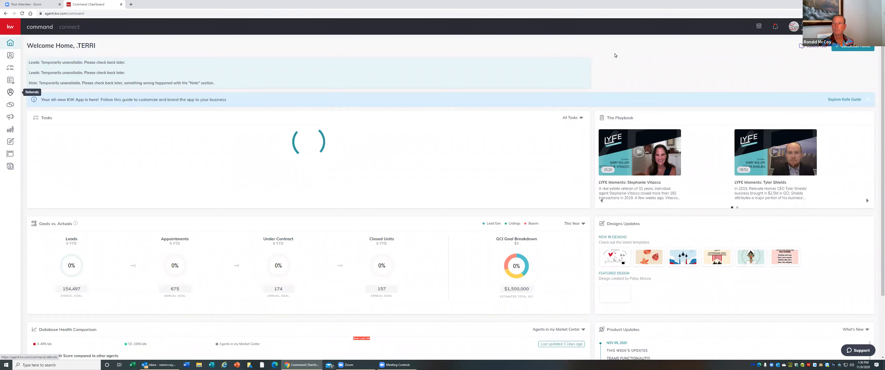
Switch to the other linked account from the profile menu, then reopen Command in a new tab via command.kw.com and its redirect
{"action": "left_click", "coordinate": [793, 27]}
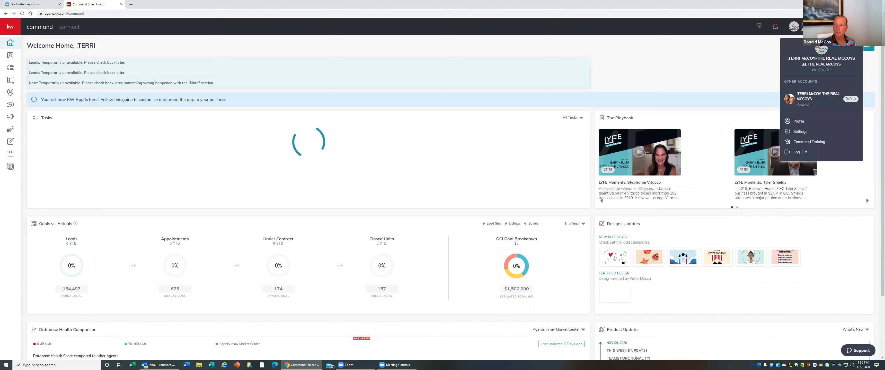
{"action": "left_click", "coordinate": [811, 95]}
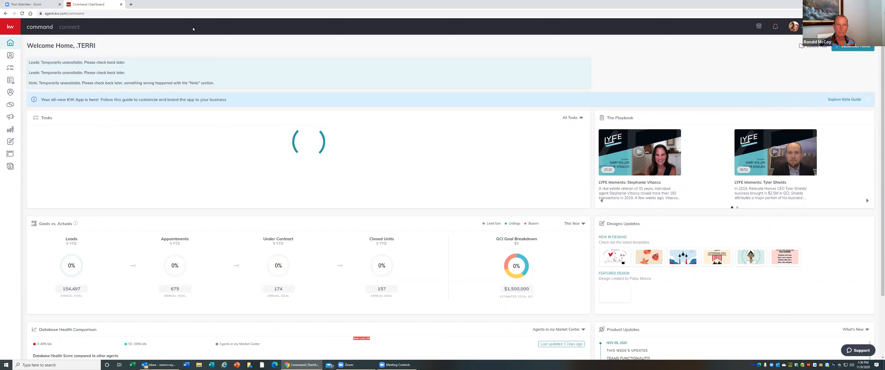
{"action": "left_click", "coordinate": [121, 5]}
{"action": "left_click", "coordinate": [69, 4]}
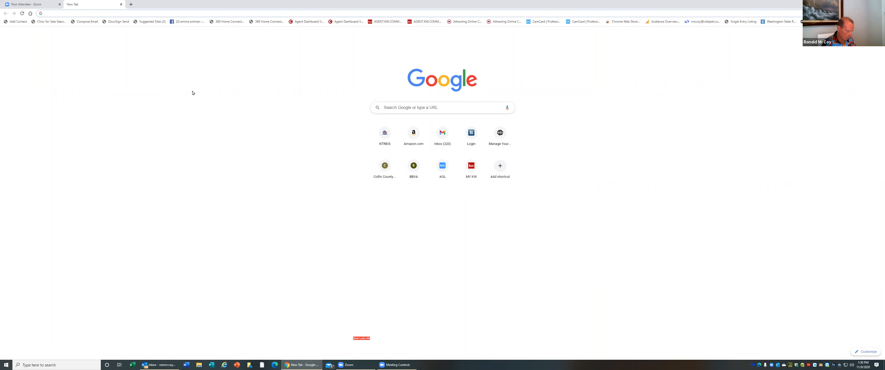
{"action": "type", "text": "command.kw.com"}
{"action": "key", "text": "Return"}
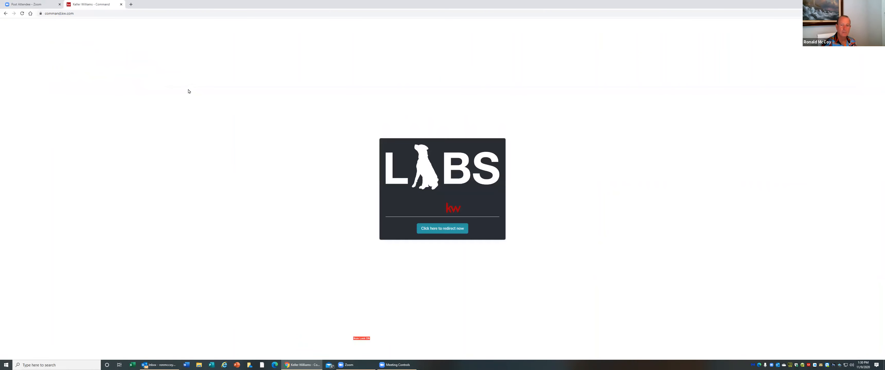
{"action": "left_click", "coordinate": [455, 228]}
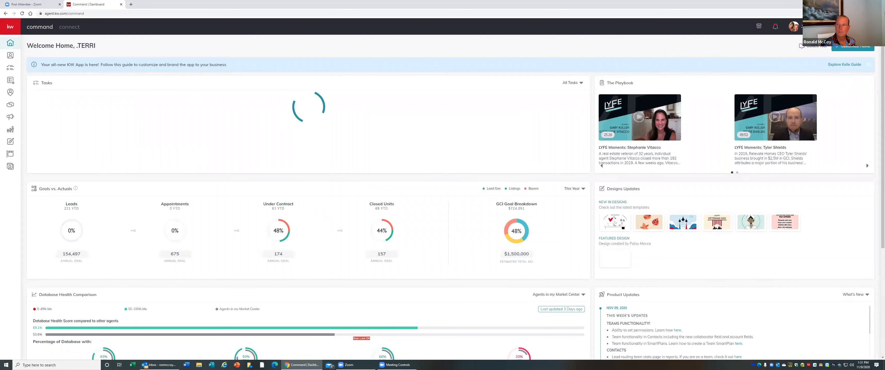
Log out, sign in with a different saved Keller Cloud username and password, and open Campaigns
{"action": "left_click", "coordinate": [793, 26]}
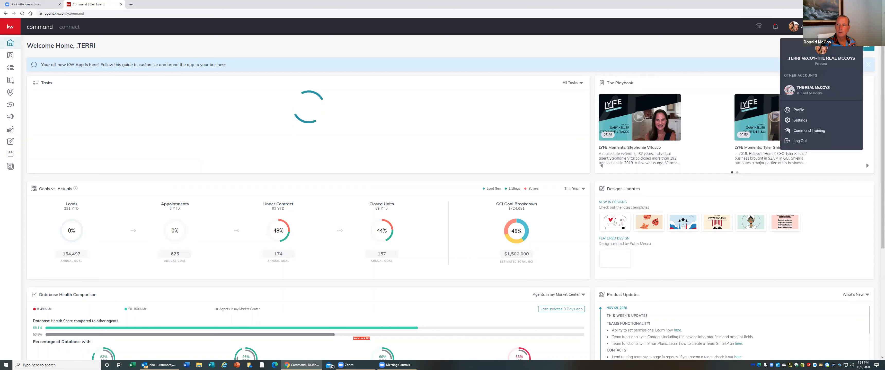
{"action": "left_click", "coordinate": [799, 142]}
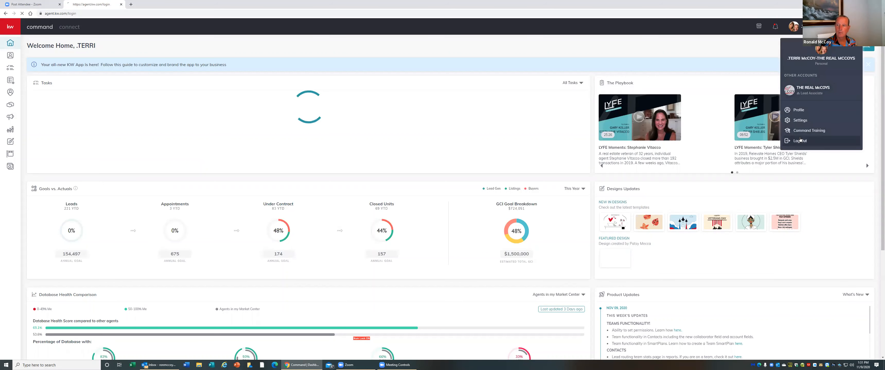
{"action": "left_click", "coordinate": [486, 199]}
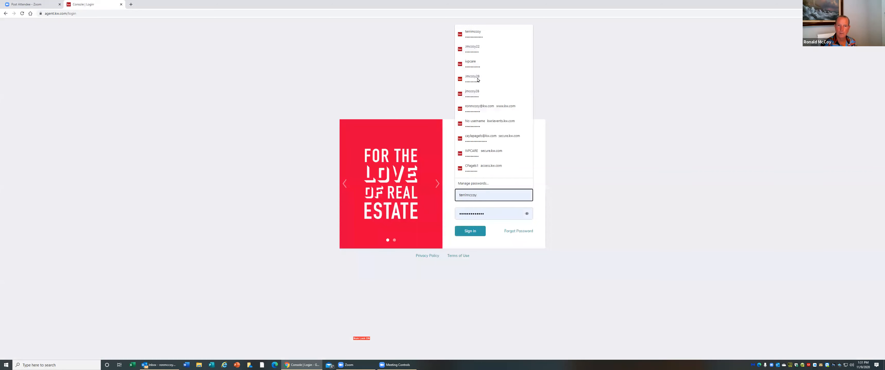
{"action": "left_click", "coordinate": [474, 62]}
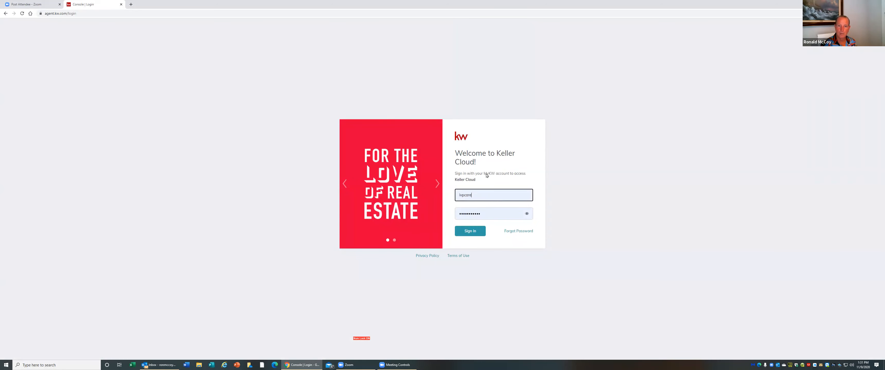
{"action": "left_click", "coordinate": [476, 231]}
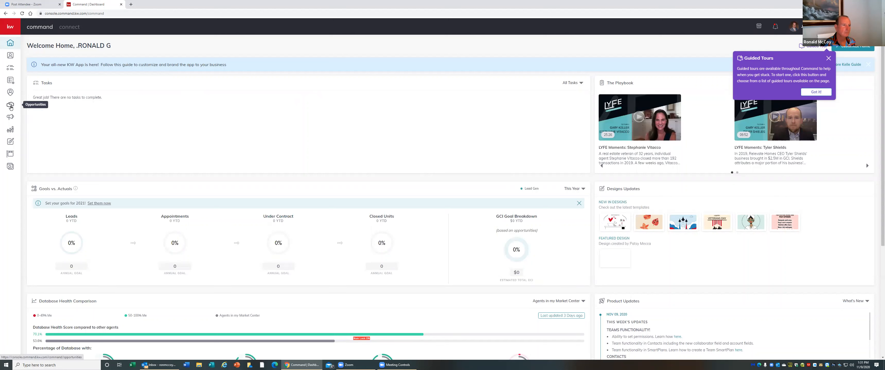
{"action": "left_click", "coordinate": [12, 118]}
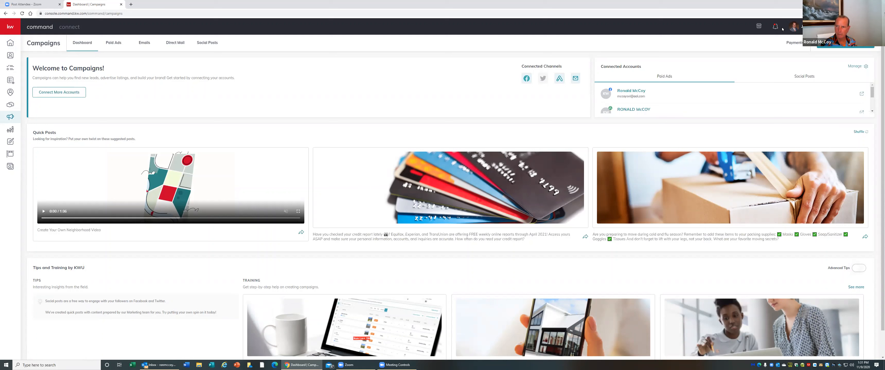
Log out again and sign back in with the other saved Keller Cloud username and password
{"action": "left_click", "coordinate": [824, 27]}
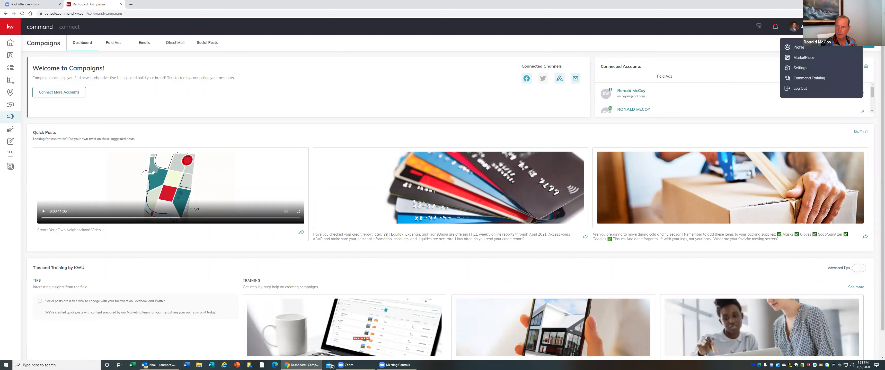
{"action": "left_click", "coordinate": [801, 89]}
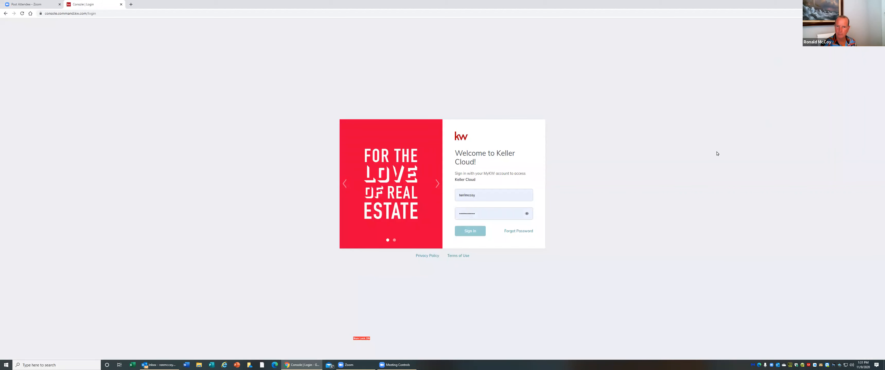
{"action": "left_click", "coordinate": [470, 232]}
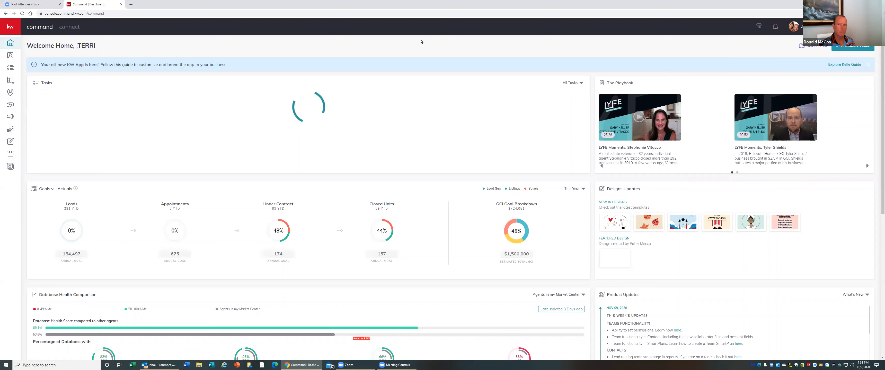
Open the Paid Ads campaigns and choose a Social Ad campaign type
{"action": "left_click", "coordinate": [10, 118]}
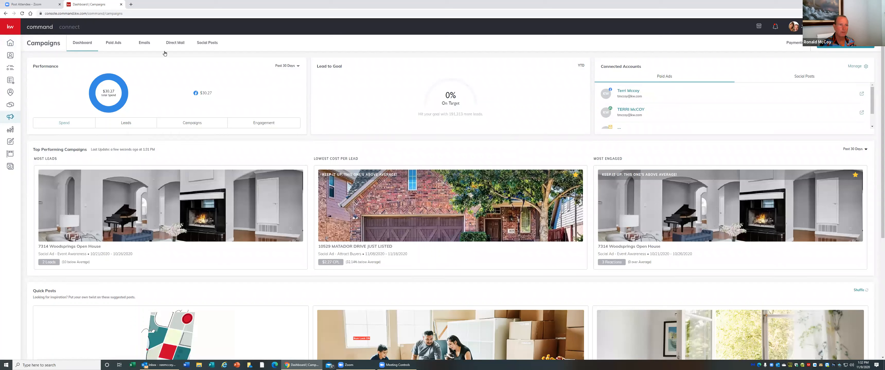
{"action": "left_click", "coordinate": [113, 44]}
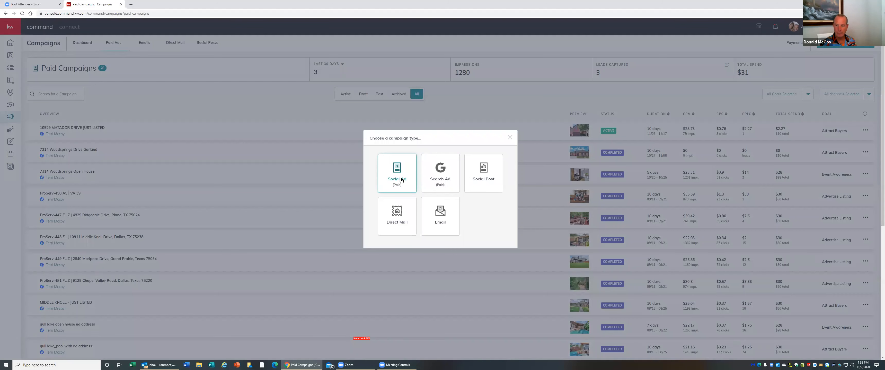
{"action": "left_click", "coordinate": [402, 180]}
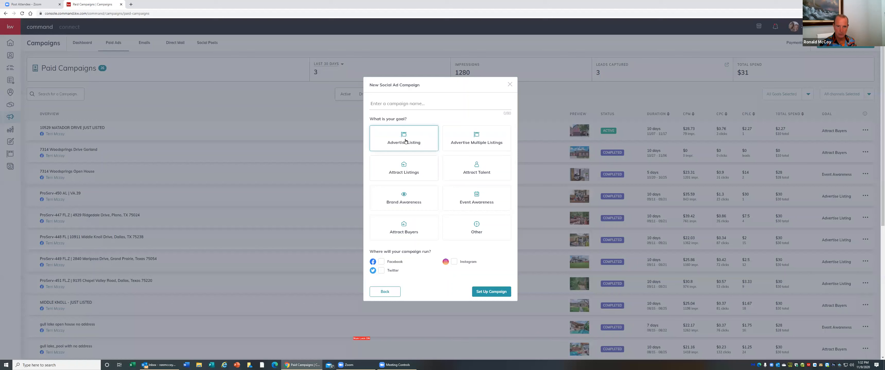
{"action": "left_click", "coordinate": [405, 141]}
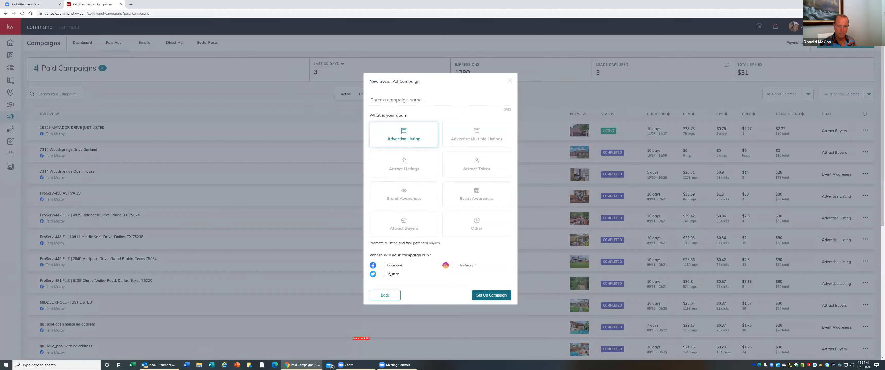
Name the new social ad campaign "matador drive" and set up the campaign
{"action": "left_click", "coordinate": [490, 294]}
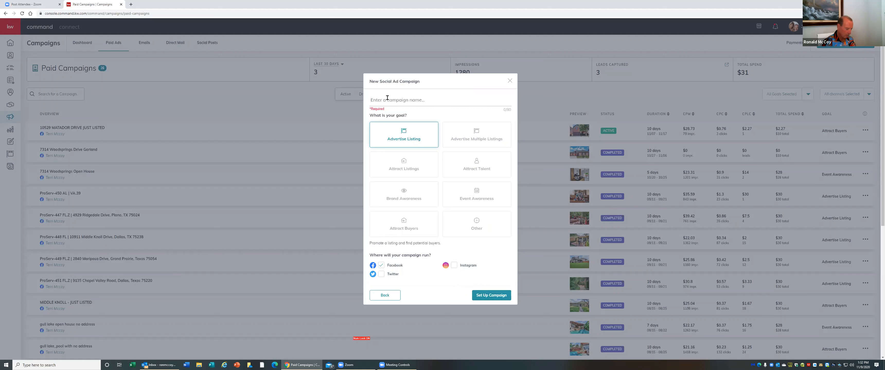
{"action": "type", "text": "matado"}
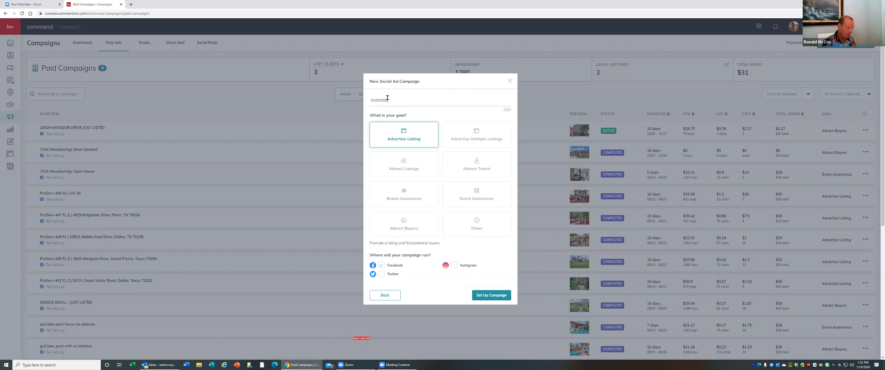
{"action": "type", "text": "r drive"}
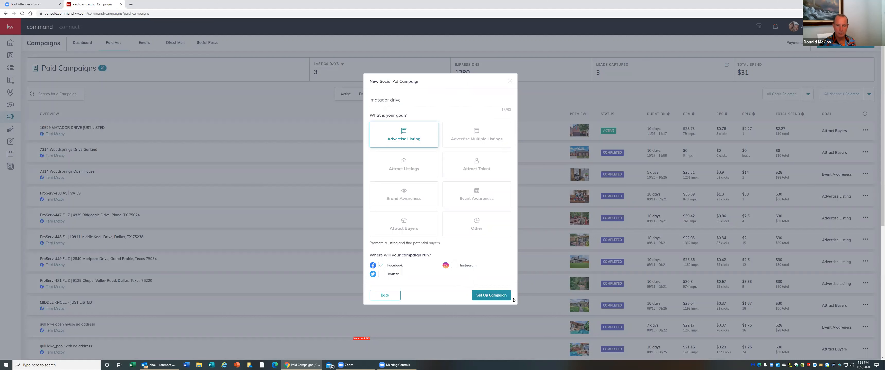
{"action": "left_click", "coordinate": [482, 296]}
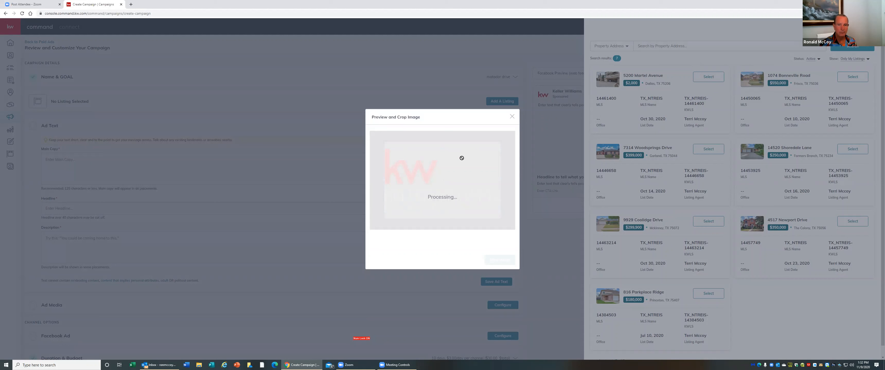
{"action": "left_click", "coordinate": [512, 117]}
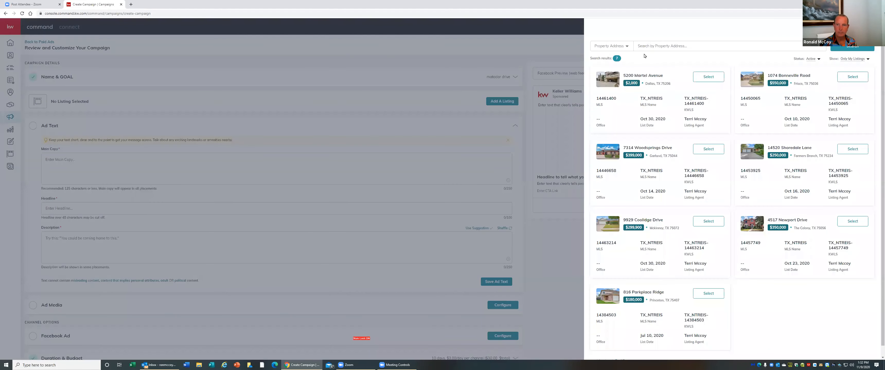
{"action": "left_click", "coordinate": [659, 45]}
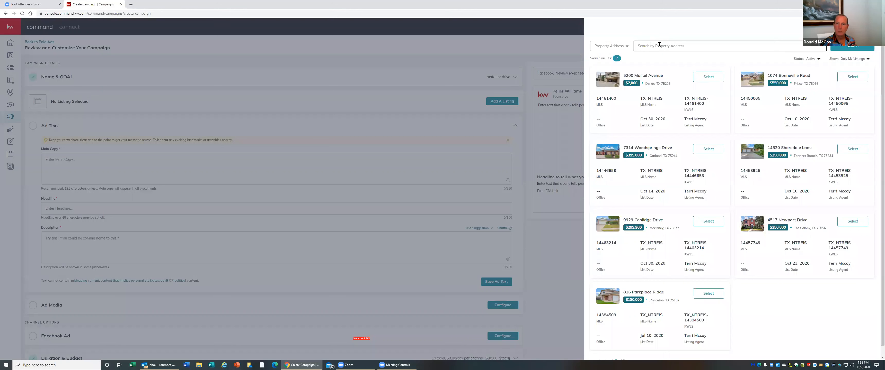
{"action": "type", "text": "mata"}
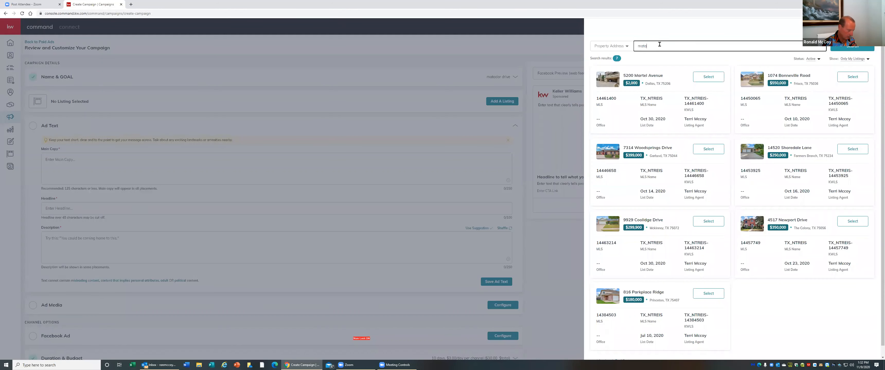
{"action": "type", "text": "dor dr"}
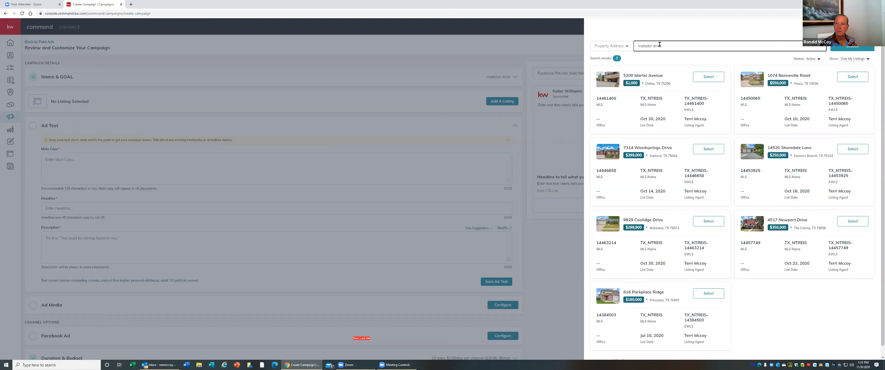
{"action": "type", "text": "ive"}
{"action": "left_click", "coordinate": [862, 59]}
{"action": "left_click", "coordinate": [853, 66]}
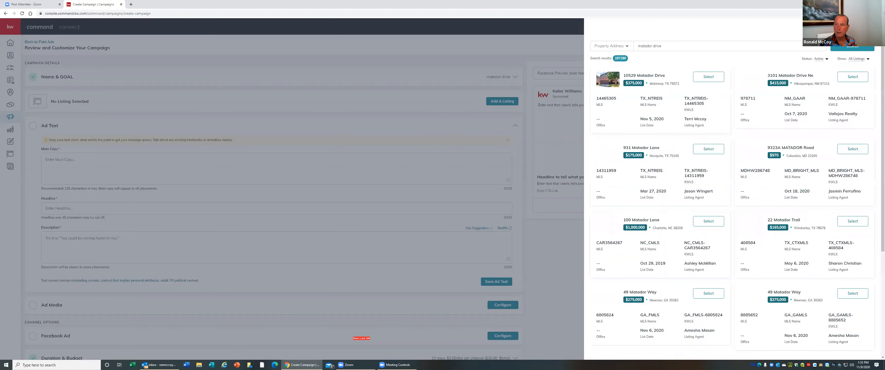
{"action": "left_click", "coordinate": [709, 76]}
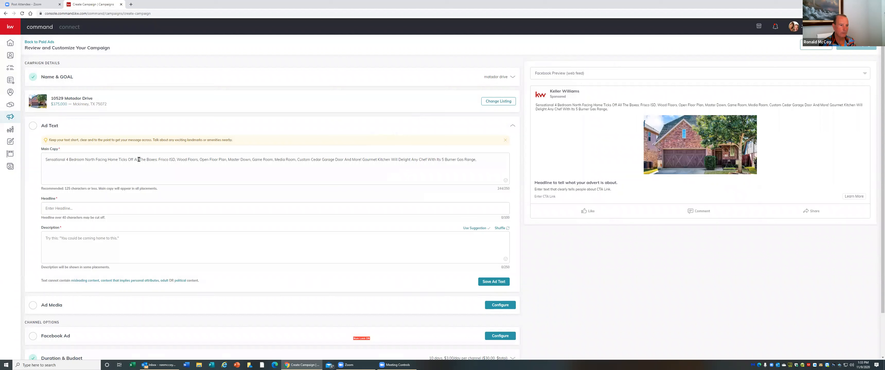
Trim the main copy so it ends after "Sensational 4 Bedroom North Facing Home Ticks Off All The Boxes"
{"action": "left_click_drag", "start_coordinate": [160, 160], "coordinate": [502, 159]}
{"action": "key", "text": "BackSpace"}
{"action": "key", "text": "BackSpace"}
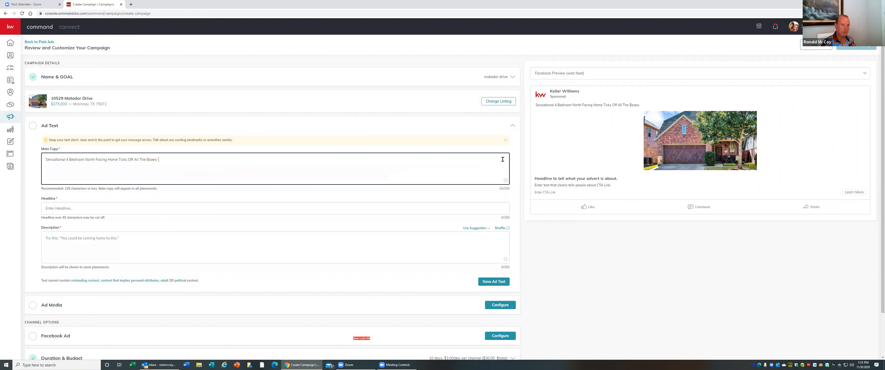
{"action": "key", "text": "BackSpace"}
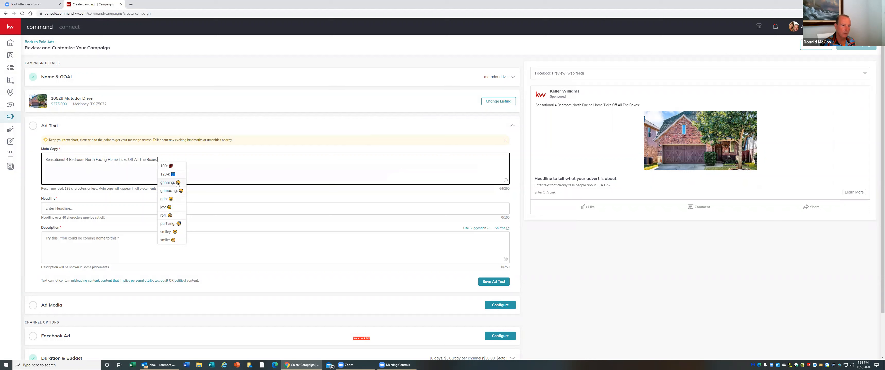
Append a 100 emoji and a heart-eyes emoji to the end of the main copy
{"action": "left_click", "coordinate": [168, 166]}
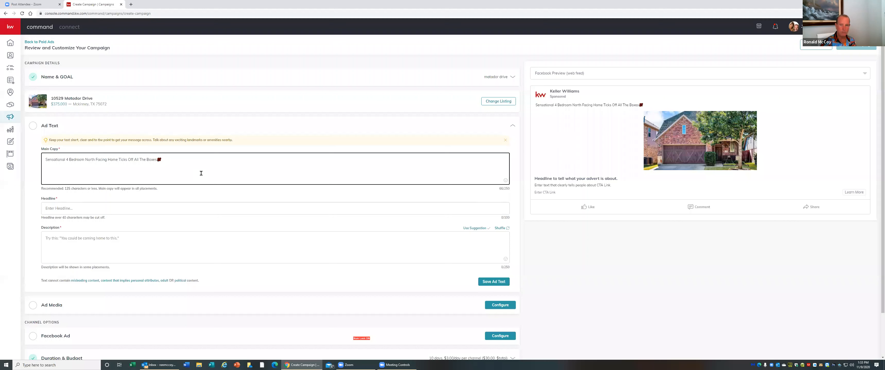
{"action": "left_click", "coordinate": [506, 181]}
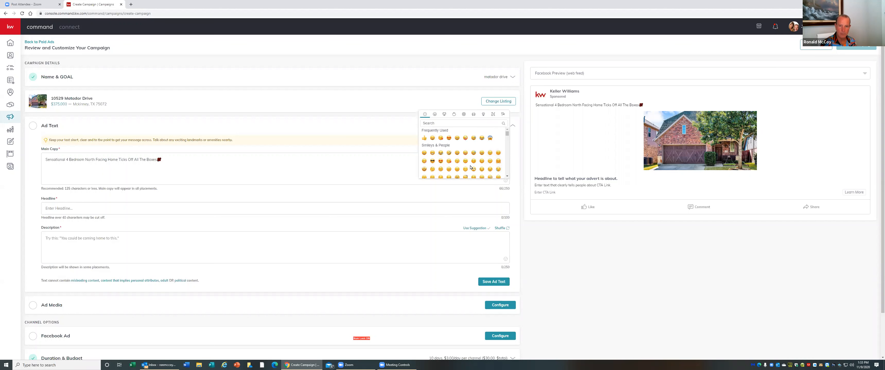
{"action": "left_click", "coordinate": [441, 161]}
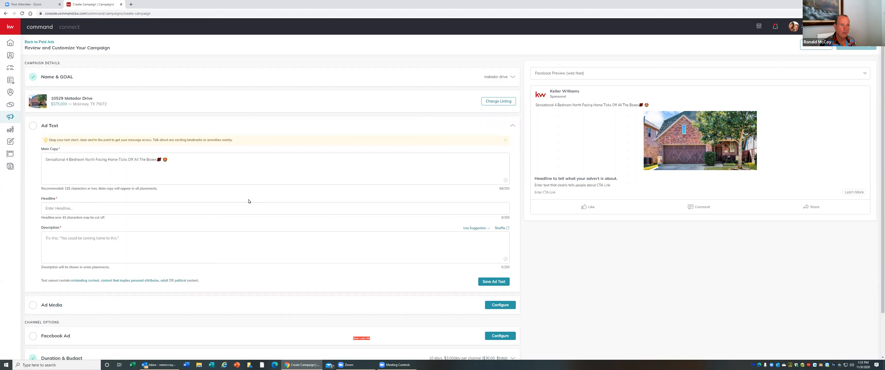
Browse the emoji picker and append a Food & Drink emoji to the end of the main copy
{"action": "left_click", "coordinate": [503, 181]}
{"action": "scroll", "coordinate": [488, 160], "scroll_direction": "down", "scroll_amount": 3}
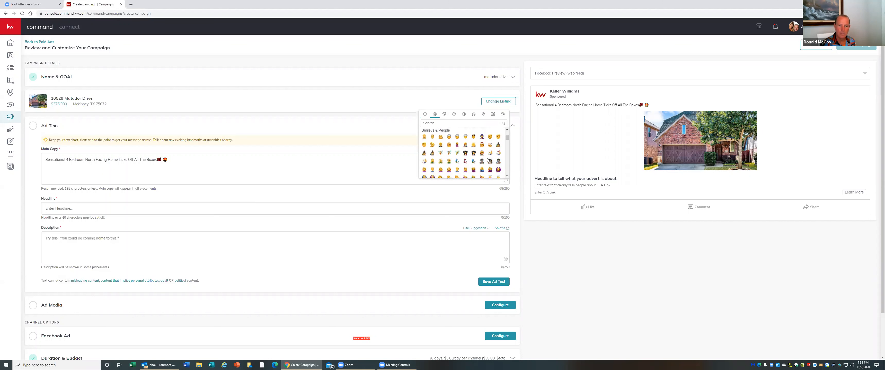
{"action": "scroll", "coordinate": [487, 160], "scroll_direction": "down", "scroll_amount": 5}
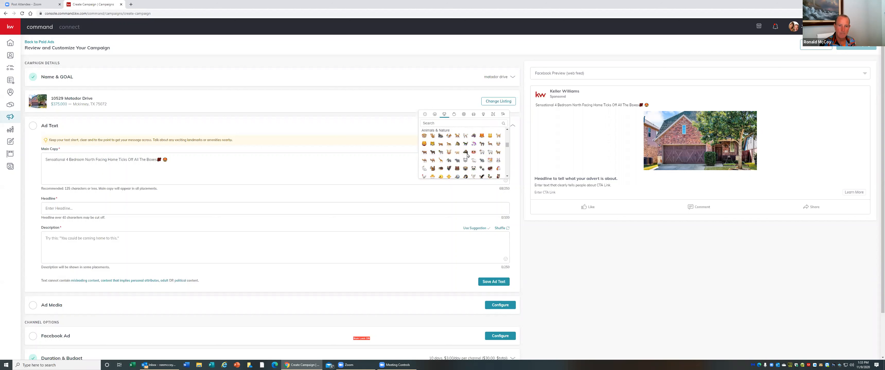
{"action": "scroll", "coordinate": [471, 157], "scroll_direction": "down", "scroll_amount": 3}
{"action": "scroll", "coordinate": [474, 168], "scroll_direction": "down", "scroll_amount": 3}
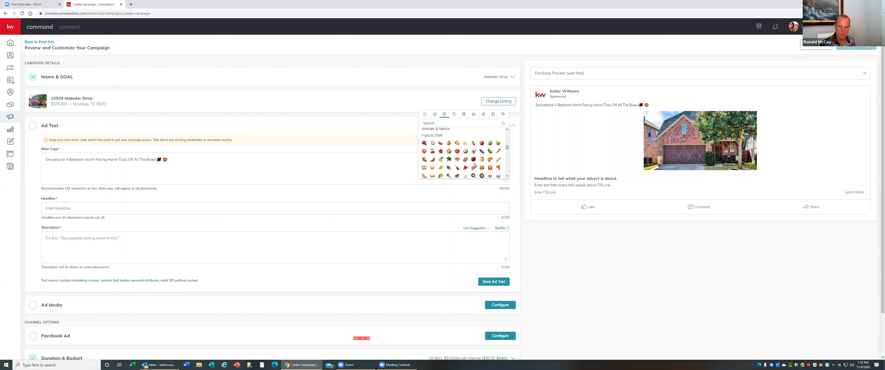
{"action": "left_click", "coordinate": [432, 151]}
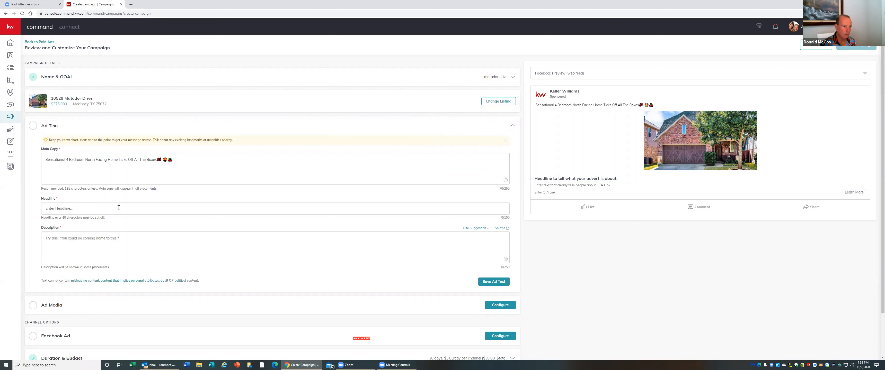
Enter the headline "HONEY STOP THE CAR!" in capitals
{"action": "left_click", "coordinate": [100, 208]}
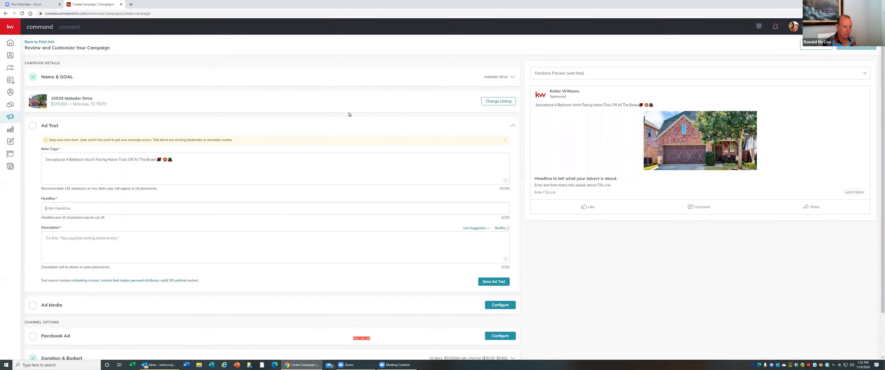
{"action": "key", "text": "Caps_Lock"}
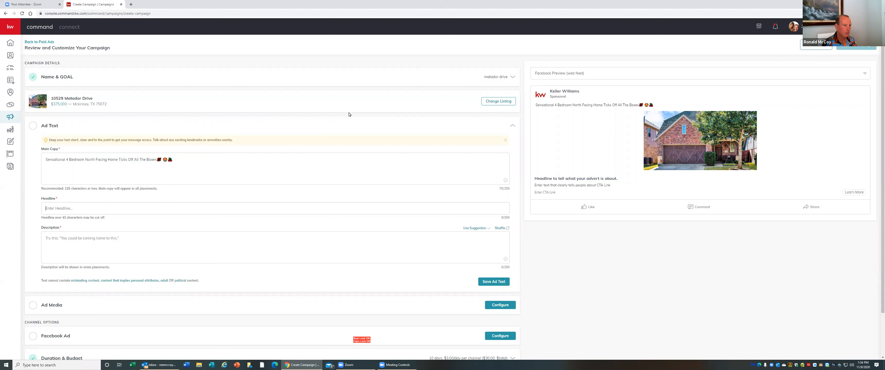
{"action": "type", "text": "ST"}
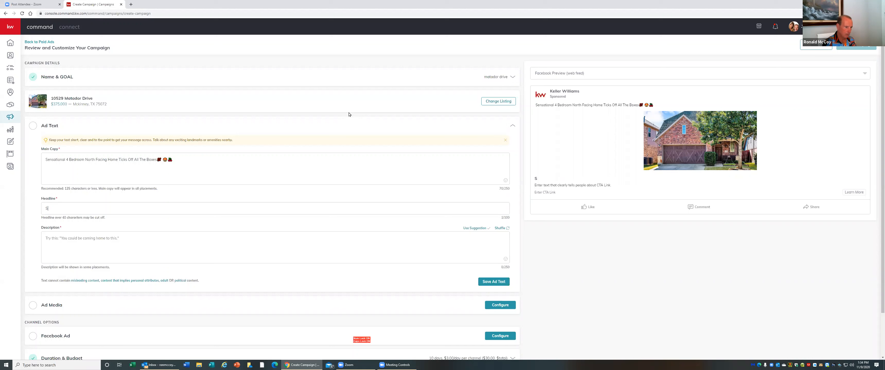
{"action": "key", "text": "BackSpace"}
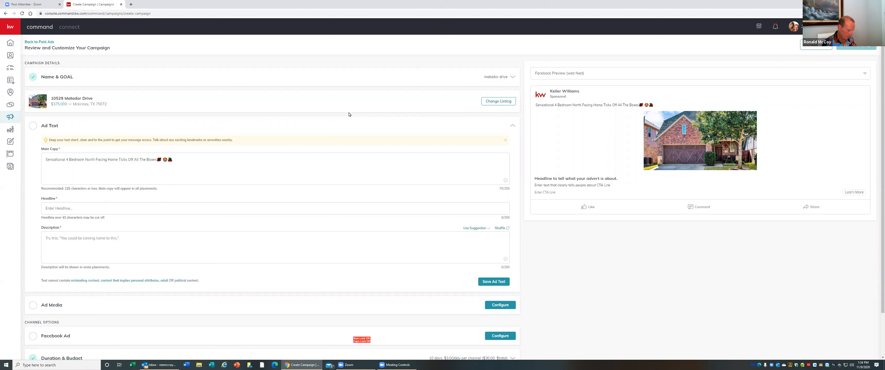
{"action": "type", "text": "HONEY S"}
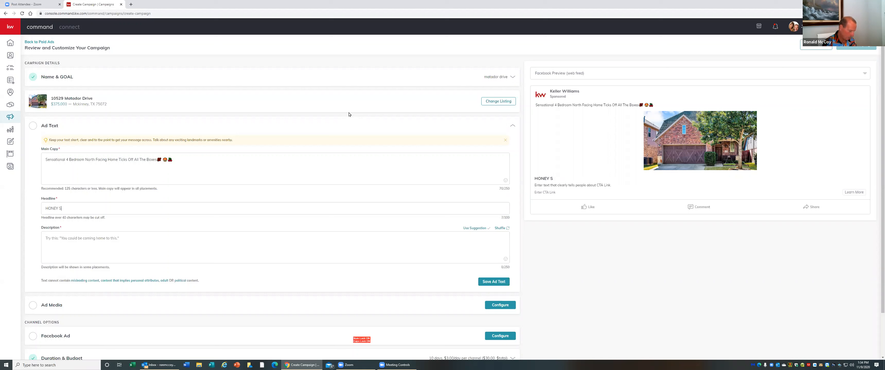
{"action": "type", "text": "TOP THE CAR!"}
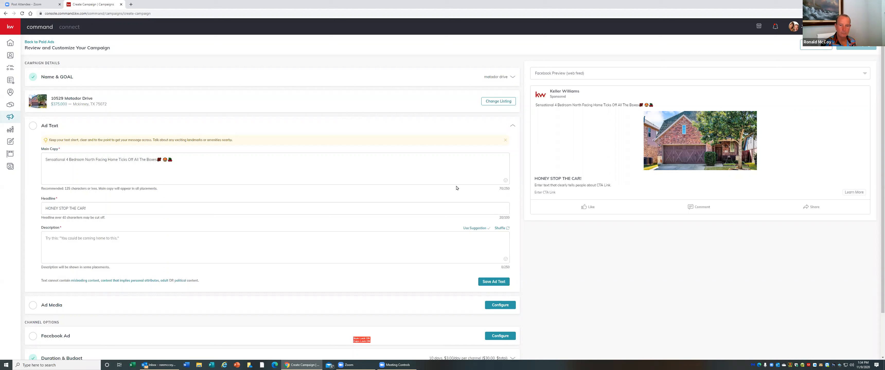
Search the emoji picker for "STOP" and insert the first result at the end of the main copy
{"action": "left_click", "coordinate": [505, 181]}
{"action": "left_click", "coordinate": [448, 123]}
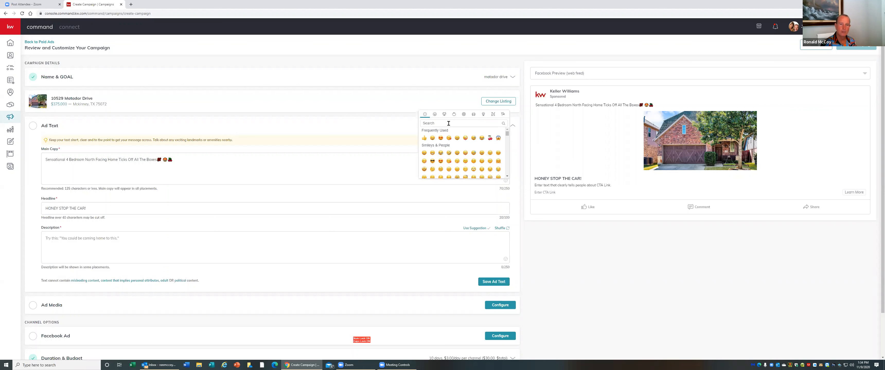
{"action": "type", "text": "sTOP"}
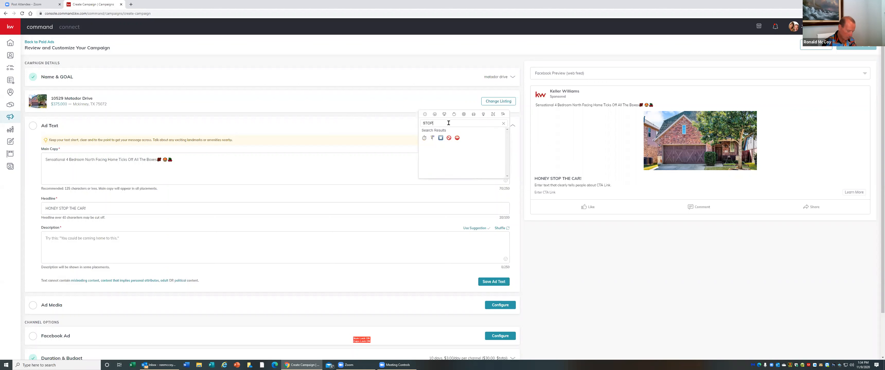
{"action": "key", "text": "Return"}
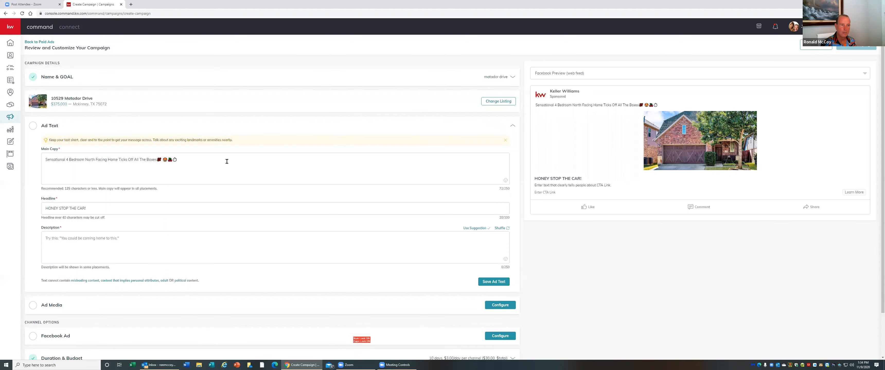
Search the emoji picker for "STOP" again and insert the stop sign emoji into the main copy
{"action": "left_click", "coordinate": [505, 180]}
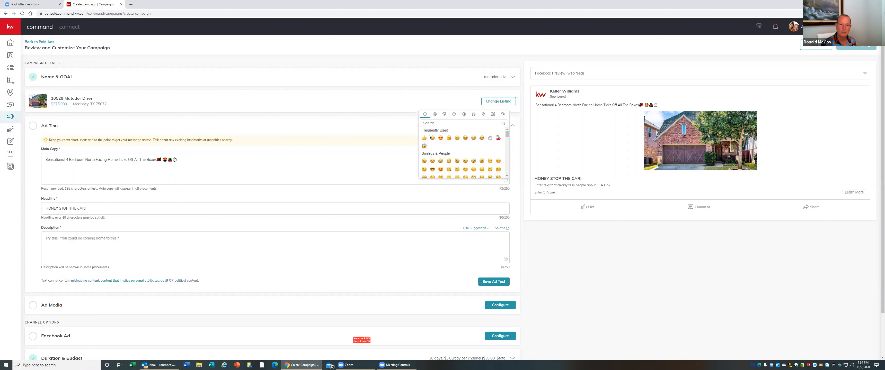
{"action": "left_click", "coordinate": [444, 122]}
{"action": "type", "text": "ST"}
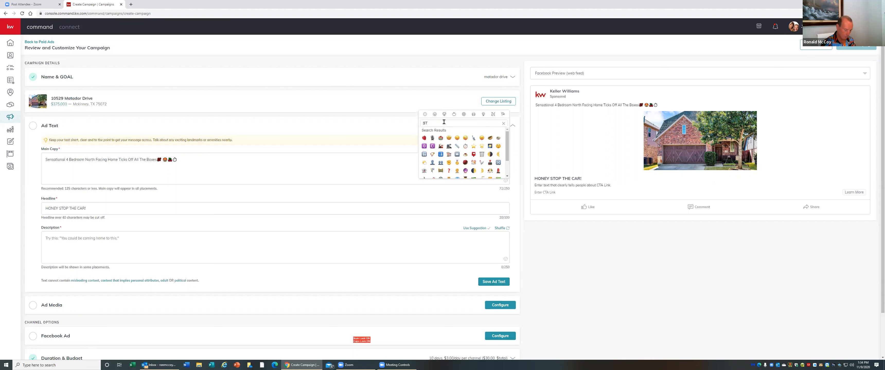
{"action": "type", "text": "OP"}
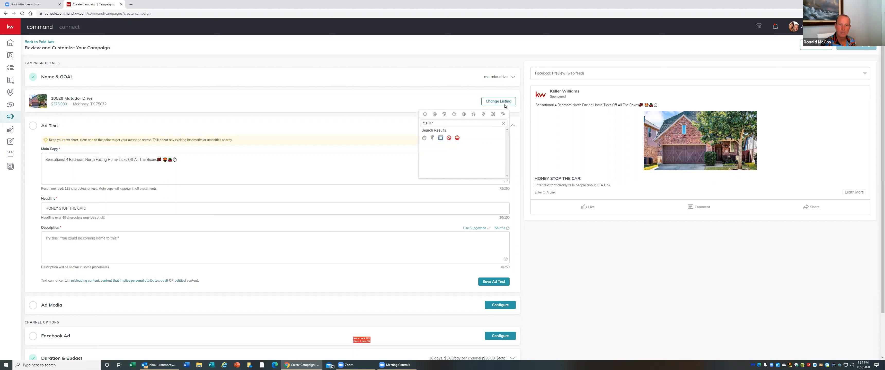
{"action": "left_click", "coordinate": [457, 137]}
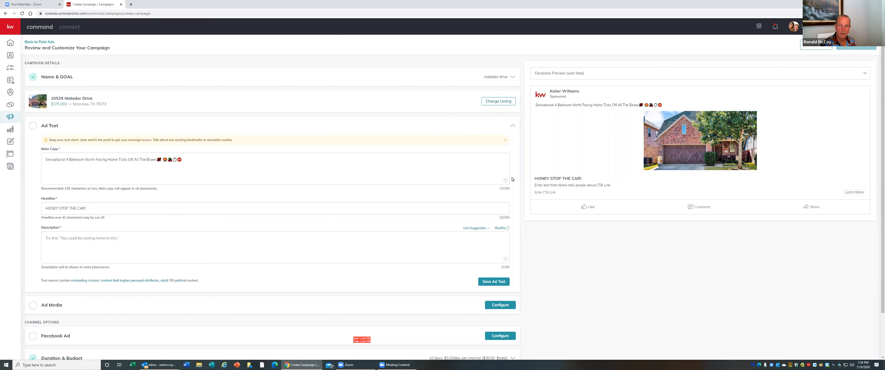
Search the emoji picker for "CA" and insert a car emoji into the main copy
{"action": "left_click", "coordinate": [493, 180]}
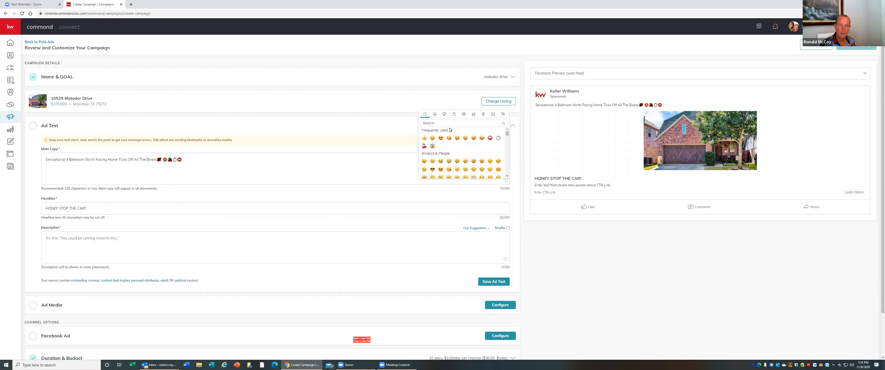
{"action": "type", "text": "CA"}
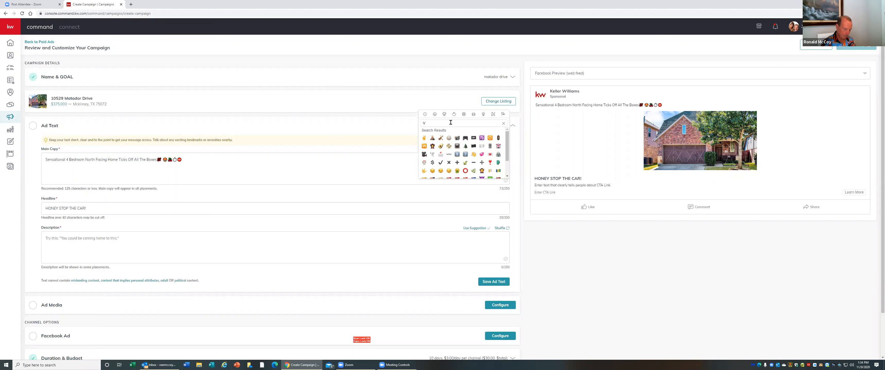
{"action": "left_click", "coordinate": [465, 146]}
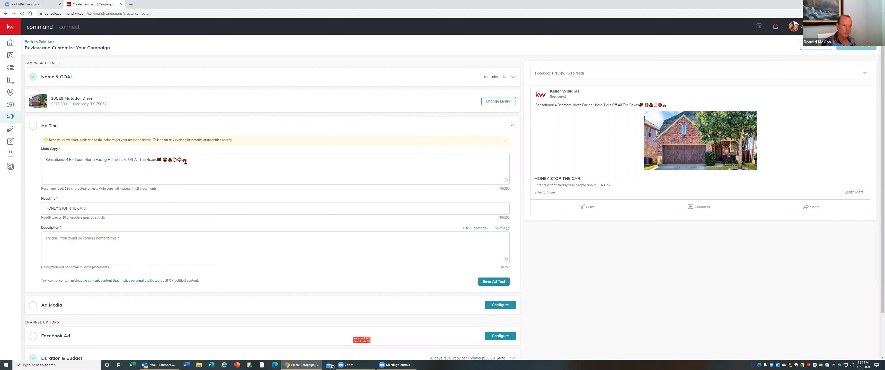
Cut the stop sign and car emojis from the end of the main copy
{"action": "left_click_drag", "start_coordinate": [187, 161], "coordinate": [179, 161]}
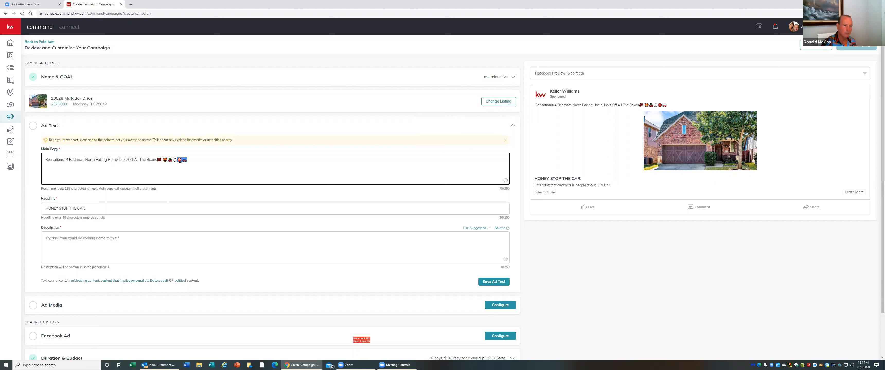
{"action": "right_click", "coordinate": [180, 161]}
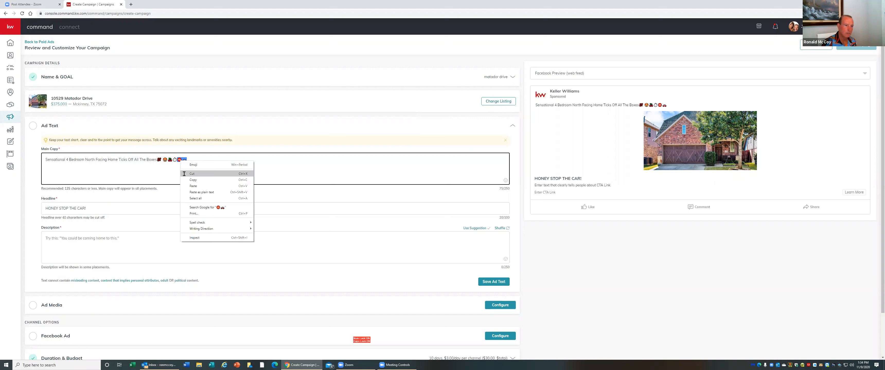
{"action": "left_click", "coordinate": [183, 174]}
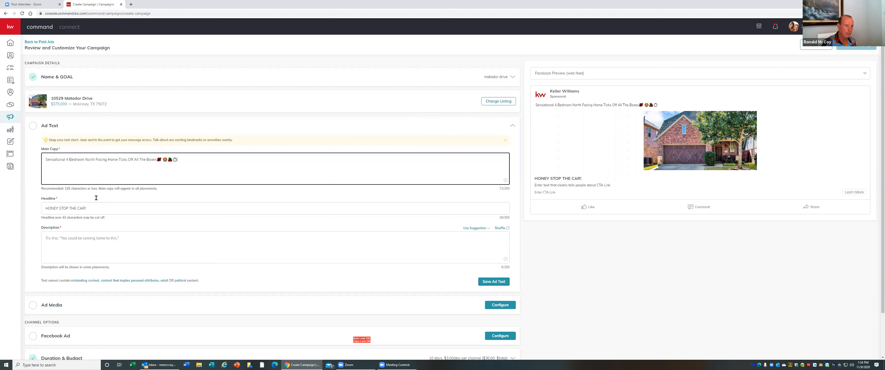
Paste the stop sign and car emojis at both the start and the end of the headline
{"action": "right_click", "coordinate": [46, 209]}
{"action": "left_click", "coordinate": [59, 248]}
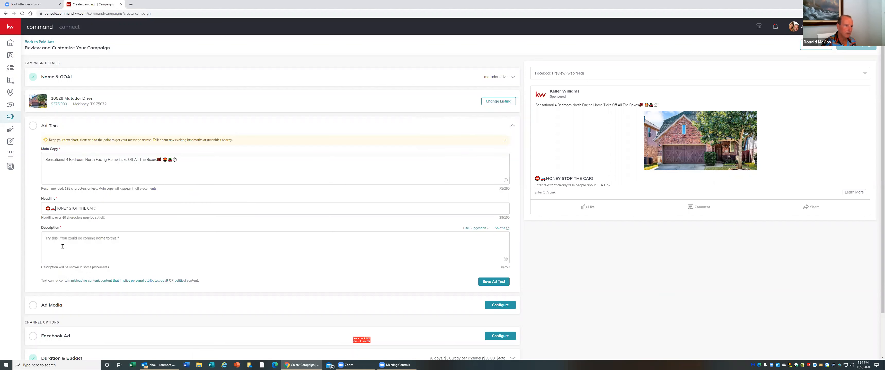
{"action": "right_click", "coordinate": [98, 208]}
{"action": "left_click", "coordinate": [116, 249]}
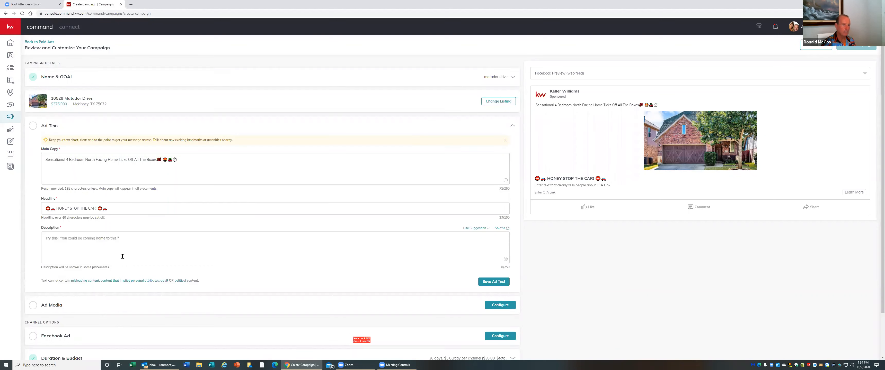
Shuffle the description suggestion and enter the description "Schedule A Private Tour With Me Today!"
{"action": "left_click", "coordinate": [83, 241]}
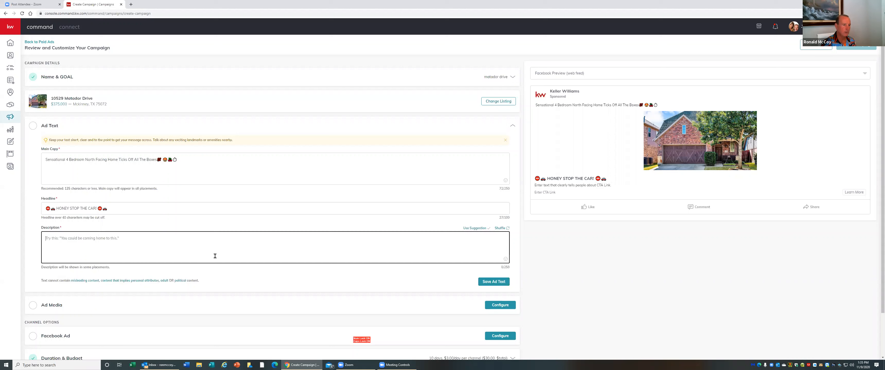
{"action": "left_click", "coordinate": [504, 229]}
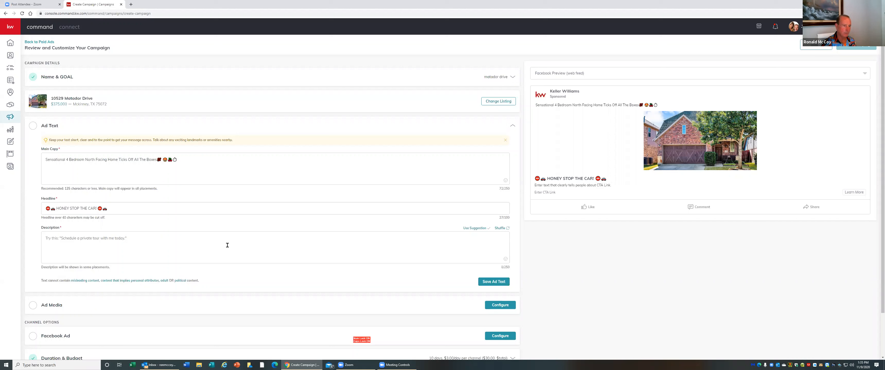
{"action": "left_click", "coordinate": [167, 250]}
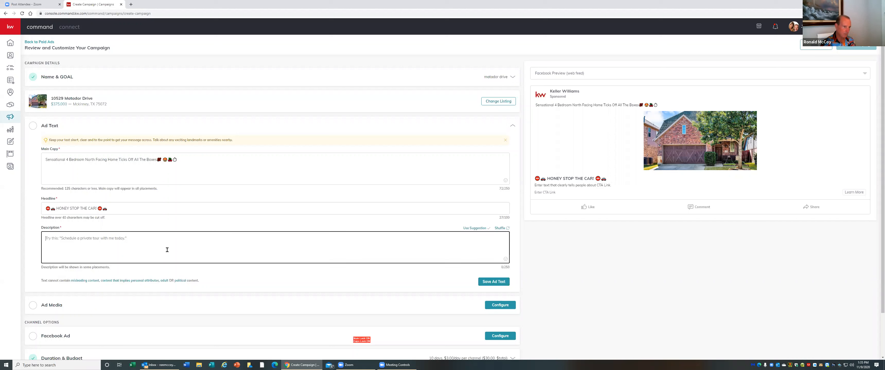
{"action": "type", "text": "Sch"}
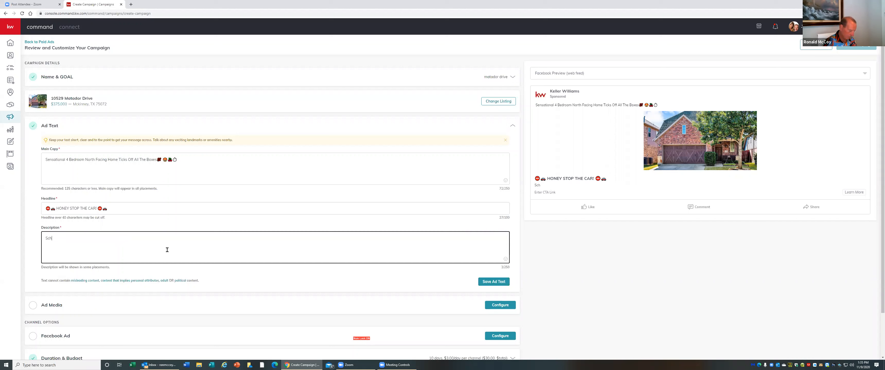
{"action": "type", "text": "edule A Private"}
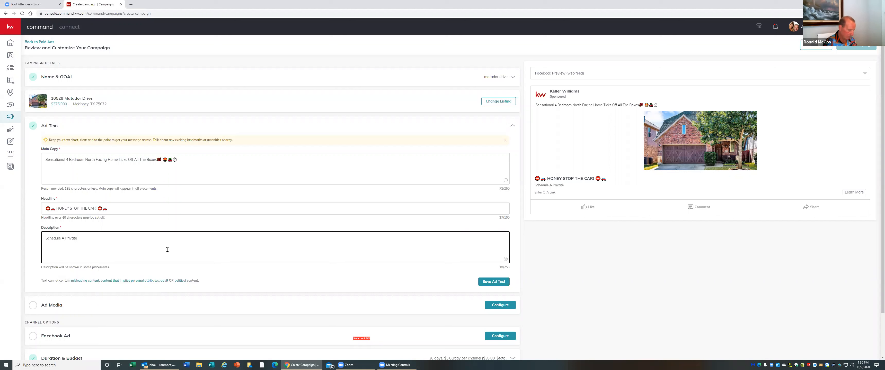
{"action": "type", "text": "With Me To"}
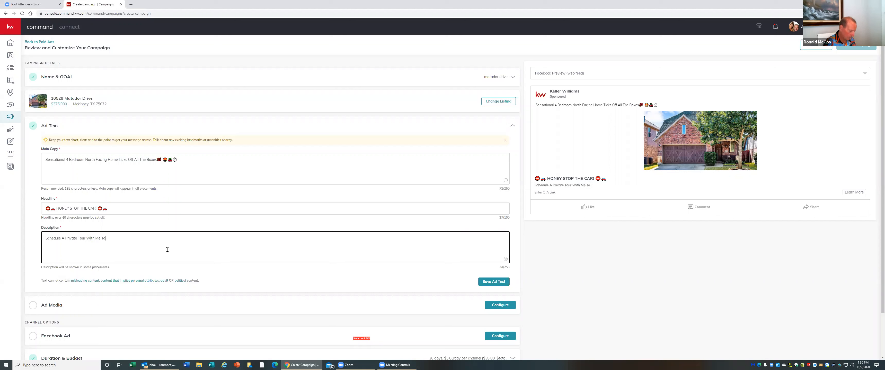
{"action": "type", "text": "day!"}
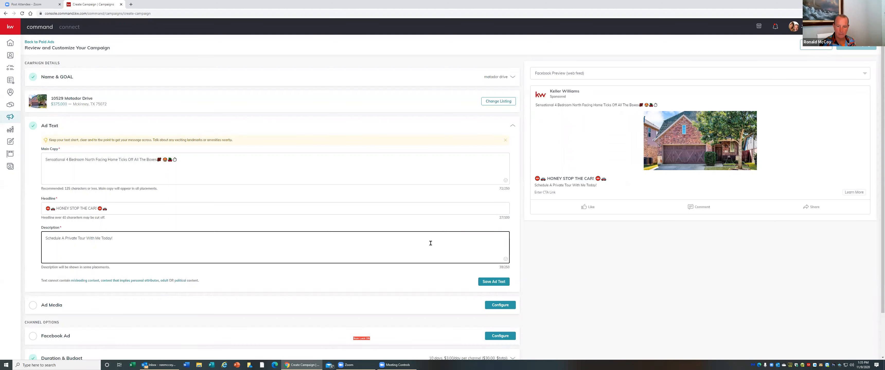
Search the emoji picker for "bus" and insert a bus emoji at the end of the description
{"action": "left_click", "coordinate": [505, 259]}
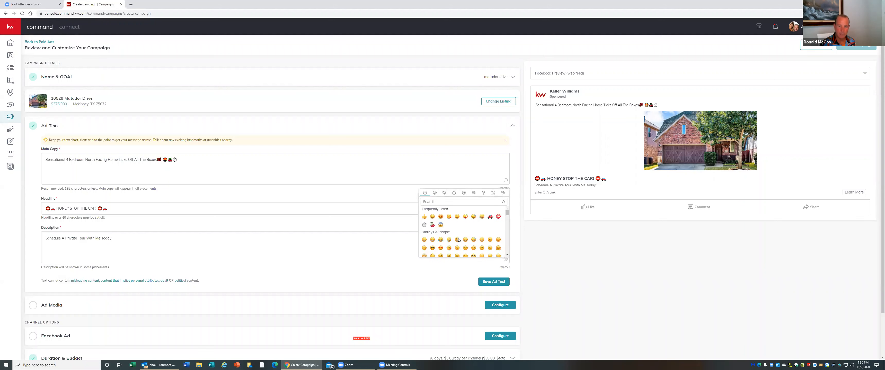
{"action": "left_click", "coordinate": [458, 205]}
{"action": "type", "text": "b"}
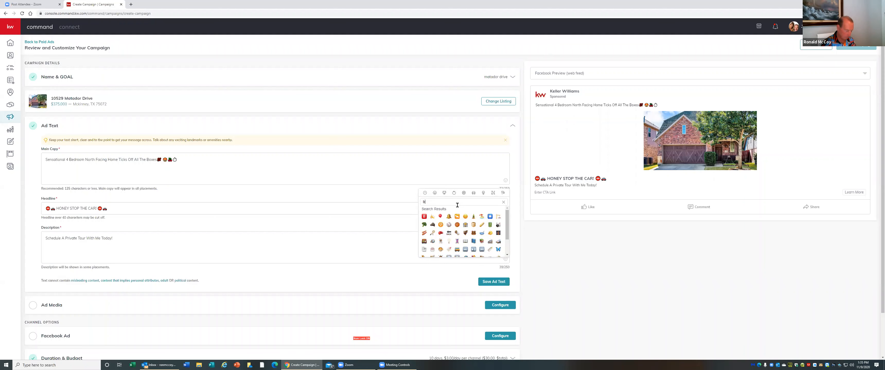
{"action": "type", "text": "us"}
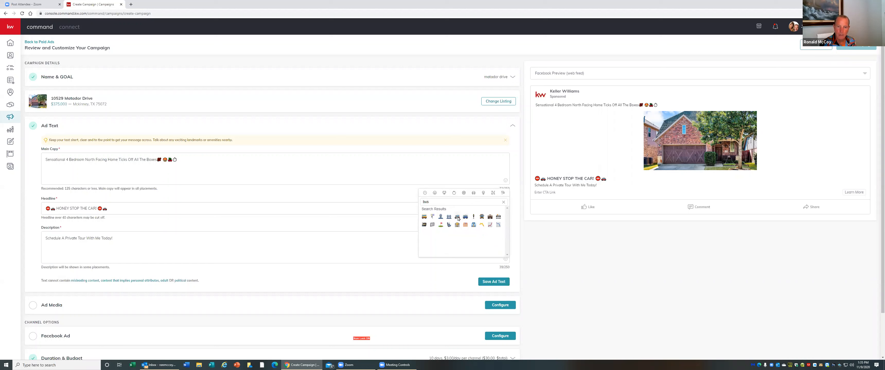
{"action": "left_click", "coordinate": [457, 217]}
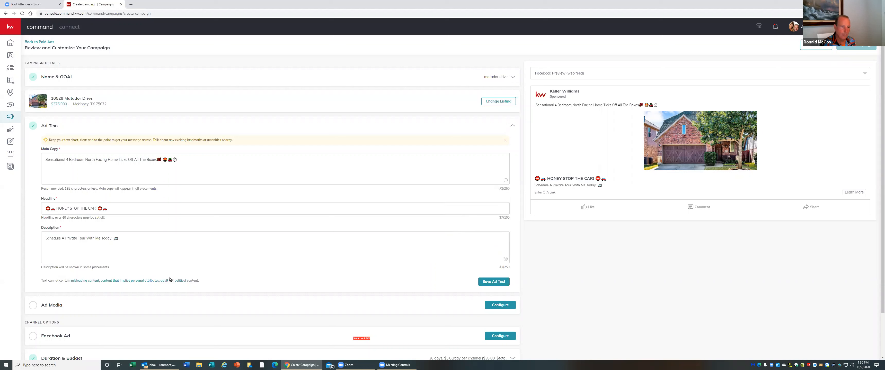
Move the bus emoji into the description between "Tour" and "With"
{"action": "left_click", "coordinate": [115, 239]}
{"action": "double_click", "coordinate": [115, 239]}
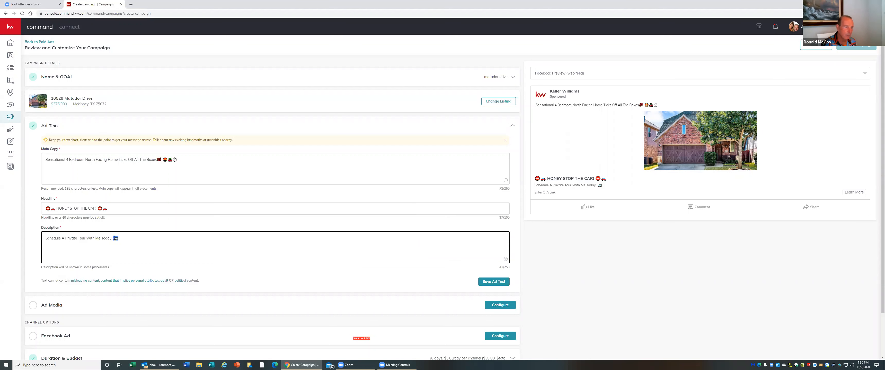
{"action": "right_click", "coordinate": [115, 240]}
{"action": "left_click", "coordinate": [127, 251]}
{"action": "right_click", "coordinate": [87, 238]}
{"action": "left_click", "coordinate": [107, 279]}
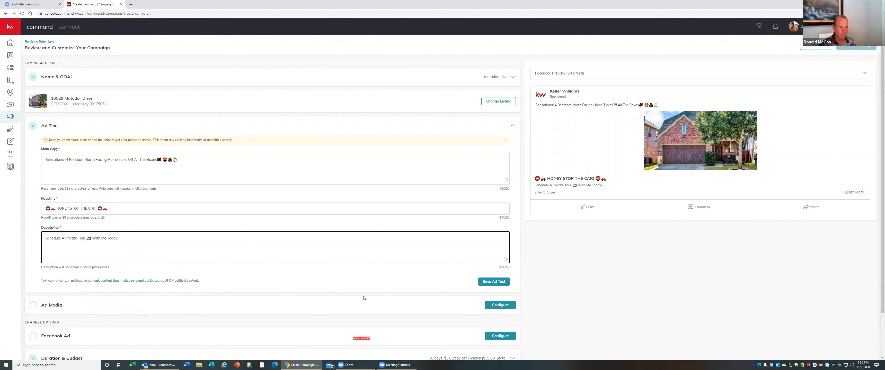
Open Ad Media and add the backyard pergola photo from the listing as a second image
{"action": "scroll", "coordinate": [364, 299], "scroll_direction": "down", "scroll_amount": 2}
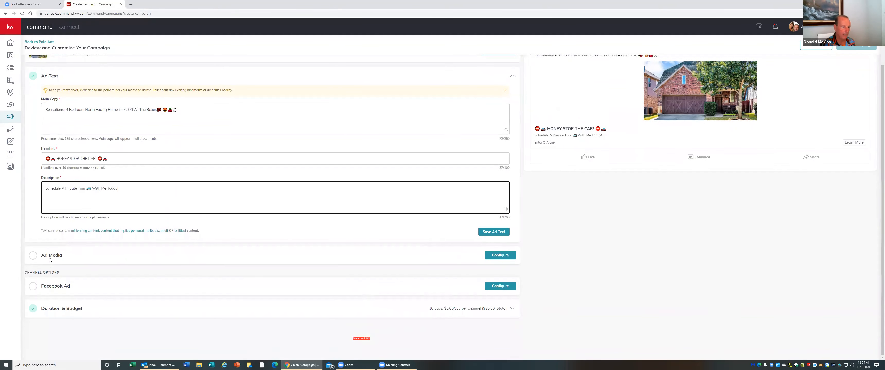
{"action": "left_click", "coordinate": [32, 258]}
{"action": "left_click", "coordinate": [31, 258]}
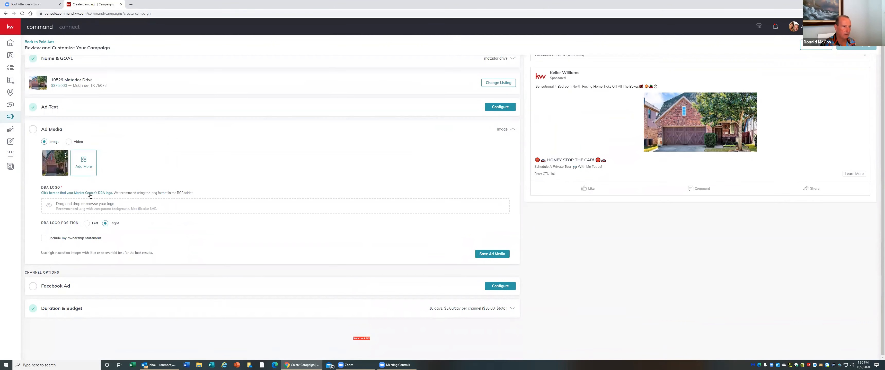
{"action": "left_click", "coordinate": [86, 161]}
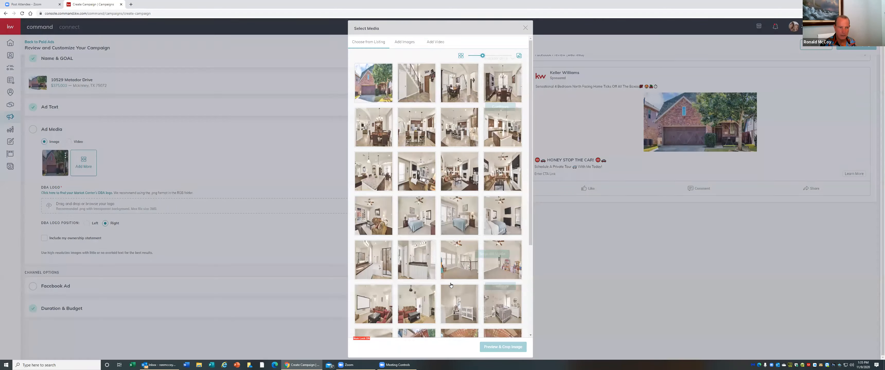
{"action": "scroll", "coordinate": [454, 271], "scroll_direction": "down", "scroll_amount": 4}
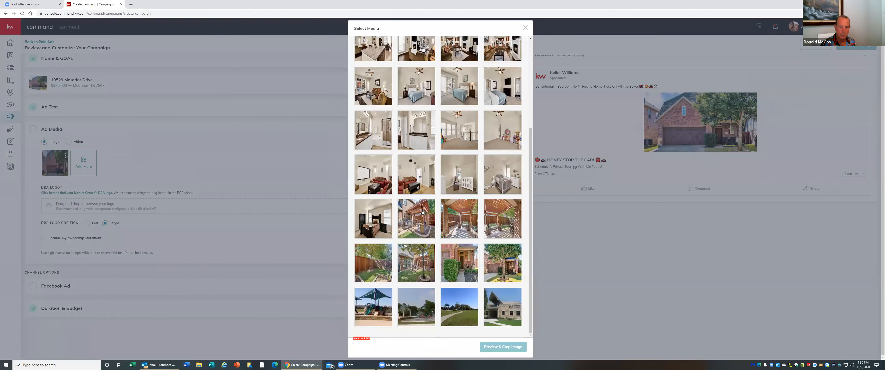
{"action": "left_click", "coordinate": [507, 348]}
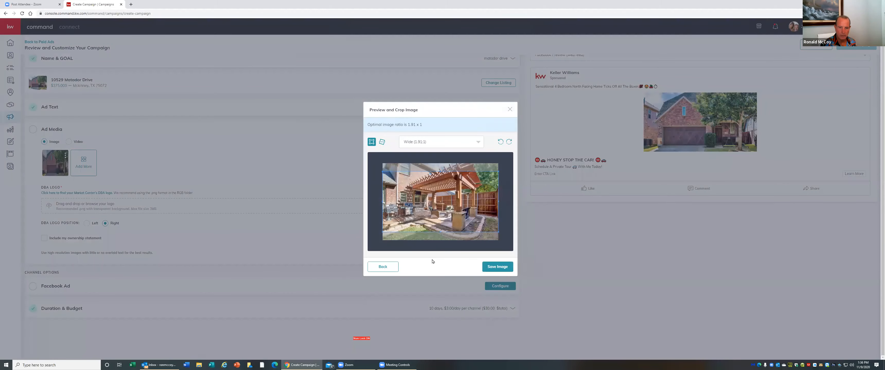
{"action": "left_click", "coordinate": [498, 267]}
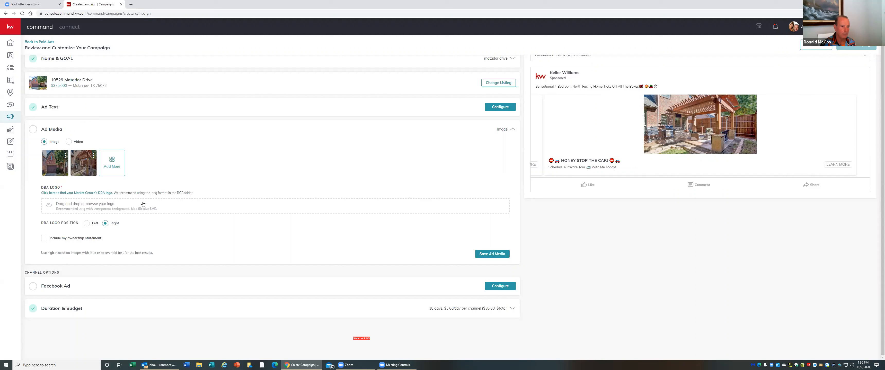
Open the Facebook Ad settings, choose The Real McCoys Realty page and keep the Learn More call-to-action label
{"action": "left_click", "coordinate": [34, 289]}
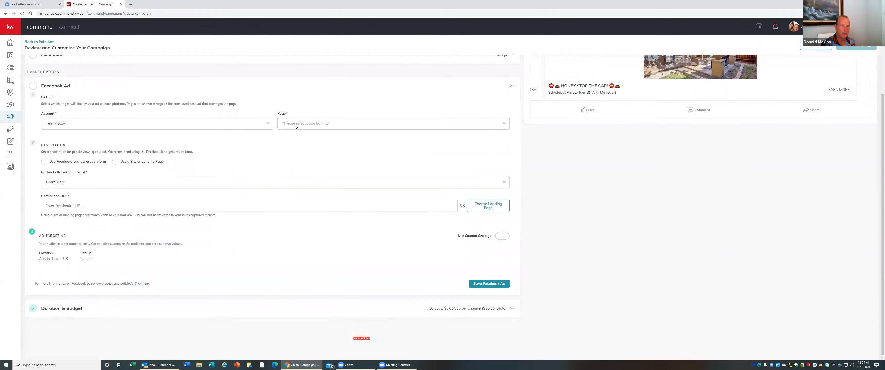
{"action": "left_click", "coordinate": [295, 126]}
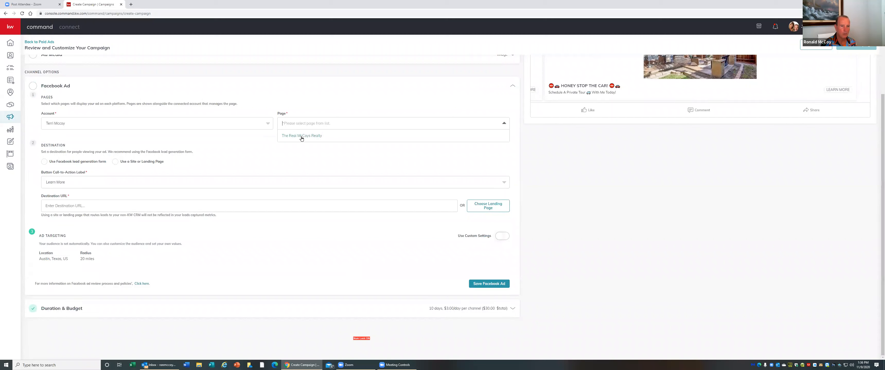
{"action": "left_click", "coordinate": [300, 136]}
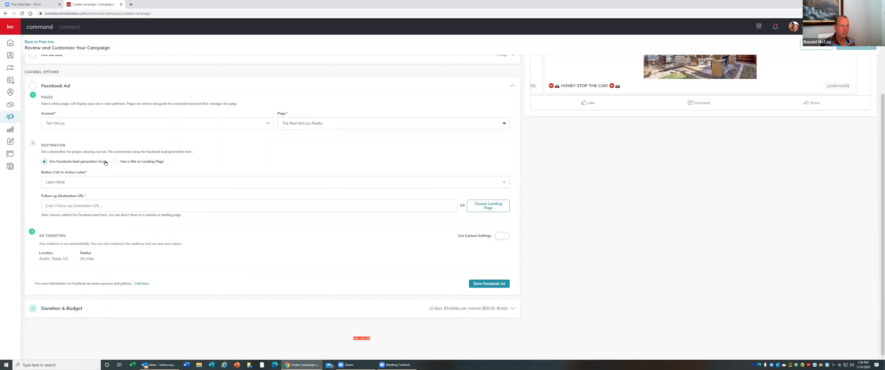
{"action": "left_click", "coordinate": [109, 183]}
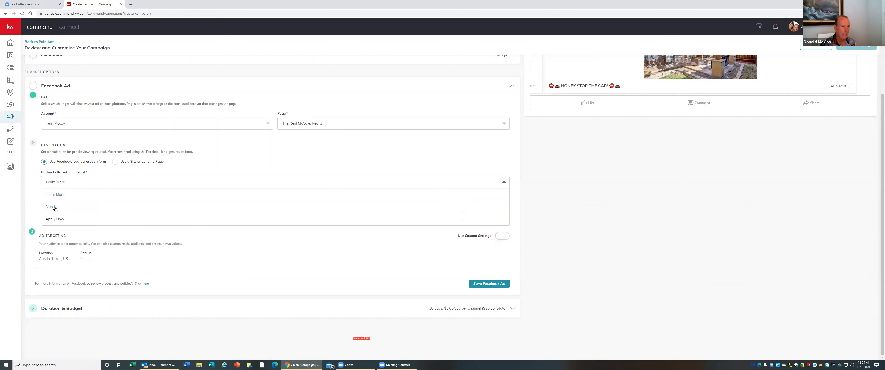
{"action": "left_click", "coordinate": [58, 197]}
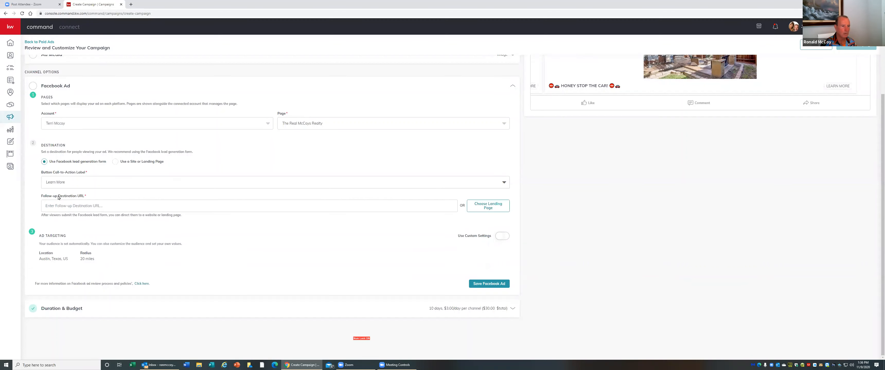
{"action": "left_click", "coordinate": [83, 201]}
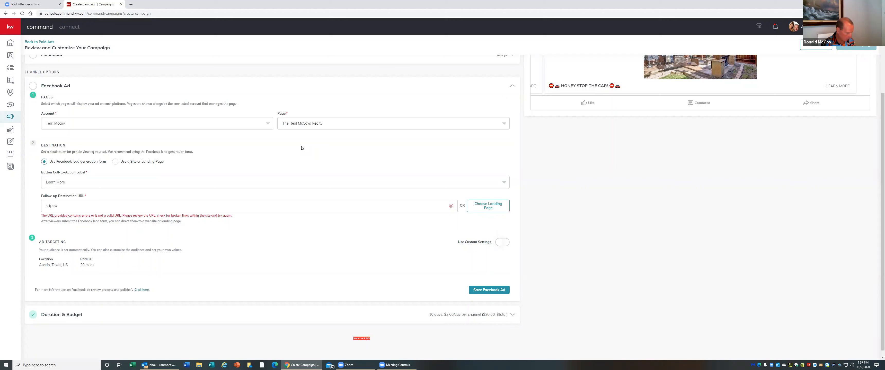
{"action": "key", "text": "Caps_Lock"}
{"action": "type", "text": "WW"}
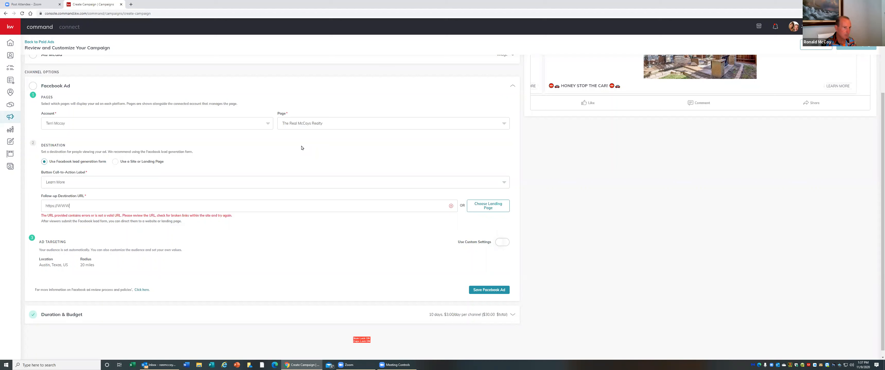
{"action": "key", "text": "Caps_Lock"}
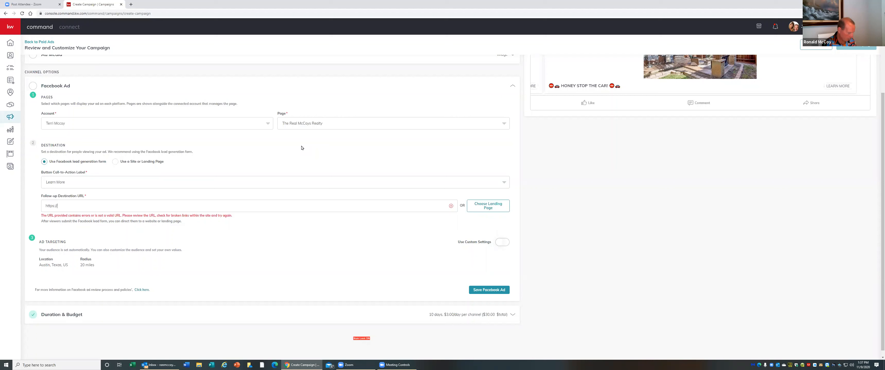
{"action": "key", "text": "BackSpace"}
{"action": "key", "text": "BackSpace"}
{"action": "type", "text": "www.m"}
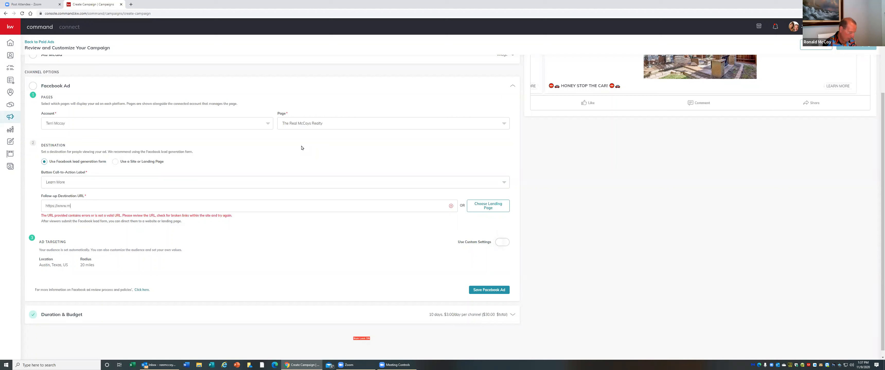
{"action": "type", "text": "ymc"}
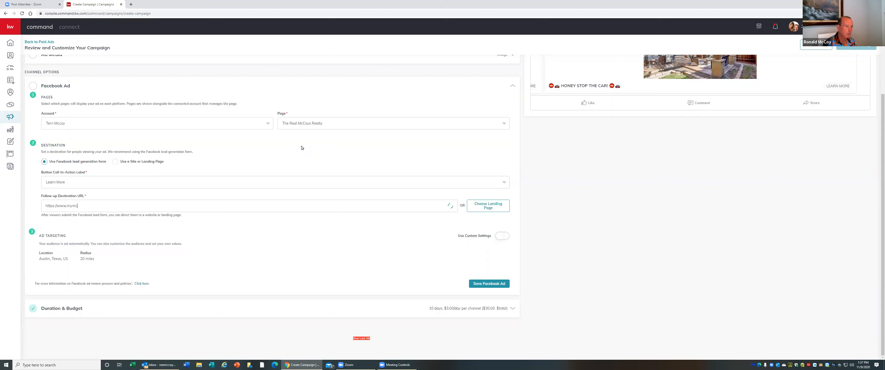
{"action": "type", "text": "coys.com"}
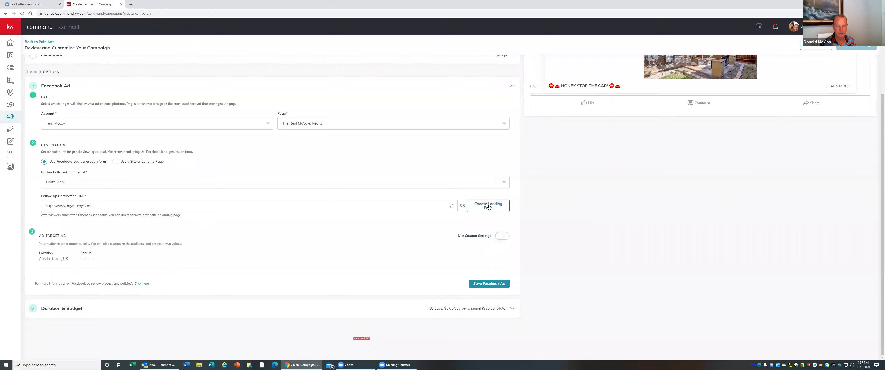
Turn on custom ad targeting and set the location to United States and Plano, Texas
{"action": "scroll", "coordinate": [631, 135], "scroll_direction": "up", "scroll_amount": 3}
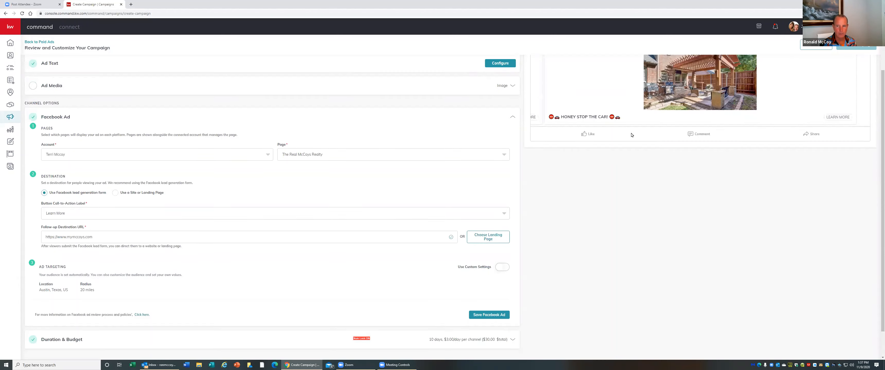
{"action": "scroll", "coordinate": [326, 239], "scroll_direction": "down", "scroll_amount": 3}
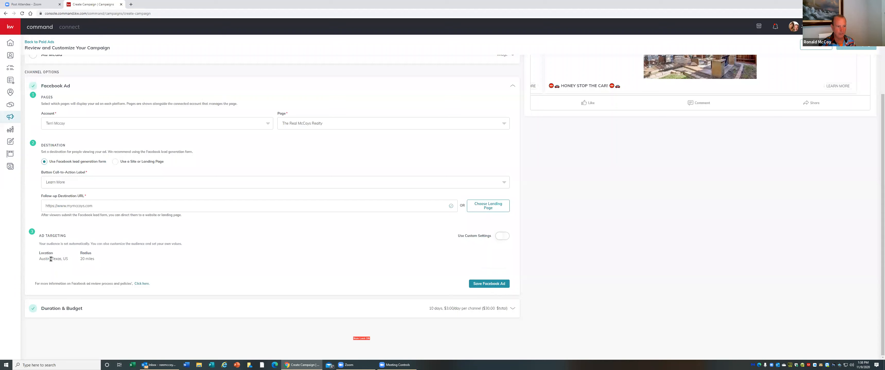
{"action": "left_click_drag", "start_coordinate": [52, 259], "coordinate": [52, 261]}
{"action": "left_click", "coordinate": [502, 236]}
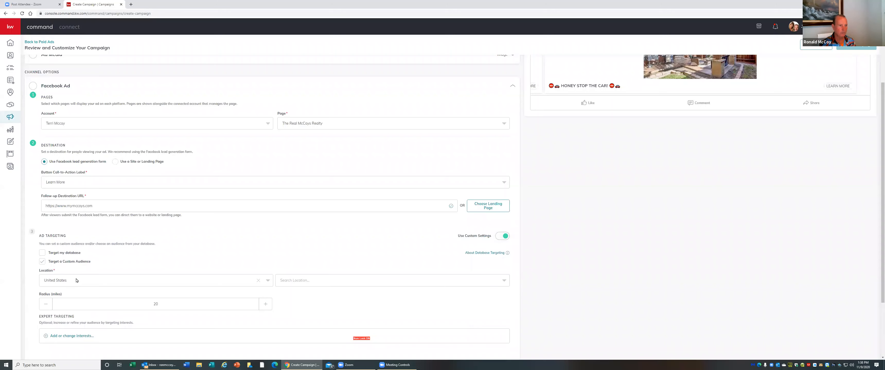
{"action": "scroll", "coordinate": [76, 281], "scroll_direction": "down", "scroll_amount": 2}
{"action": "left_click", "coordinate": [51, 202]}
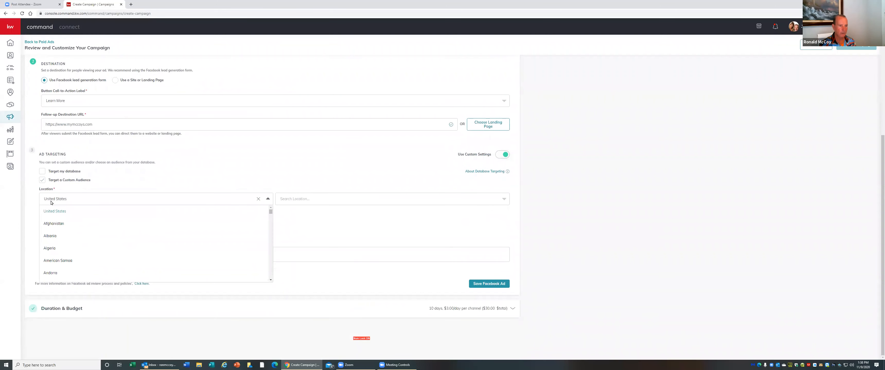
{"action": "left_click", "coordinate": [51, 210]}
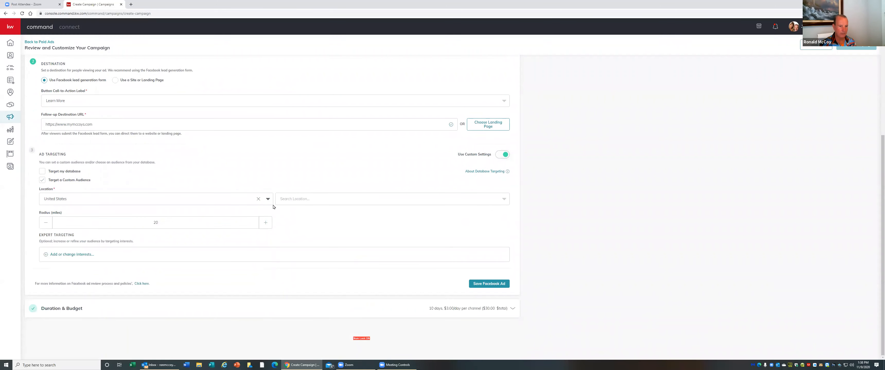
{"action": "left_click", "coordinate": [314, 200]}
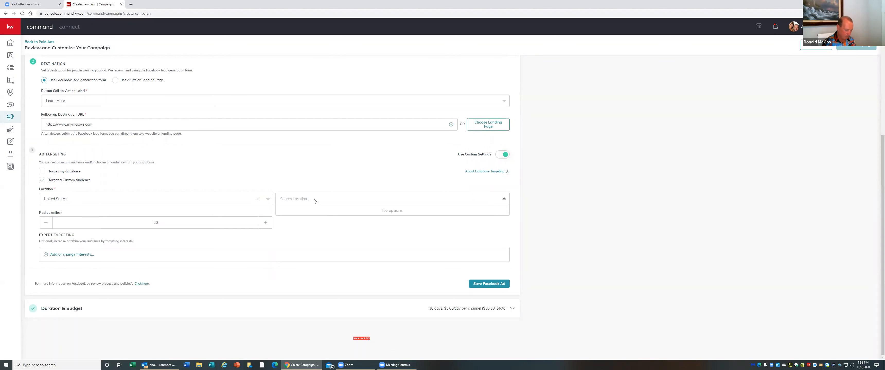
{"action": "type", "text": "plano"}
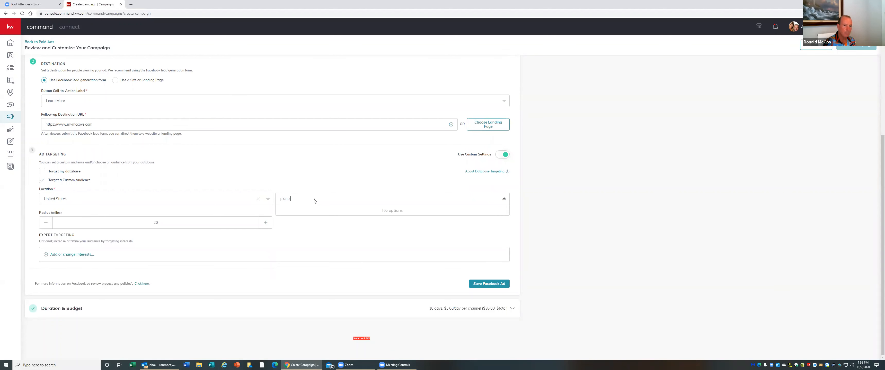
{"action": "key", "text": "BackSpace"}
{"action": "key", "text": "BackSpace"}
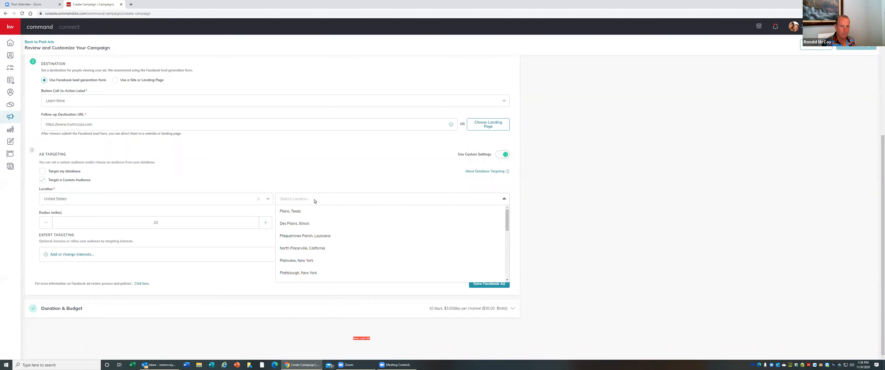
{"action": "left_click", "coordinate": [296, 211]}
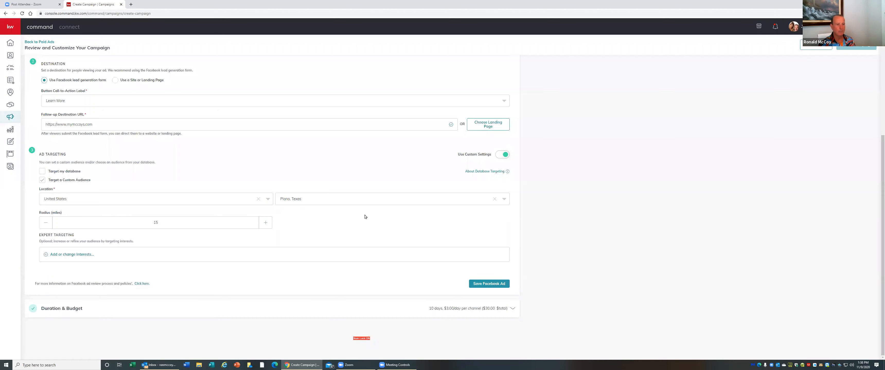
Open expert targeting for Facebook ads and expand the Interests list
{"action": "left_click", "coordinate": [75, 259]}
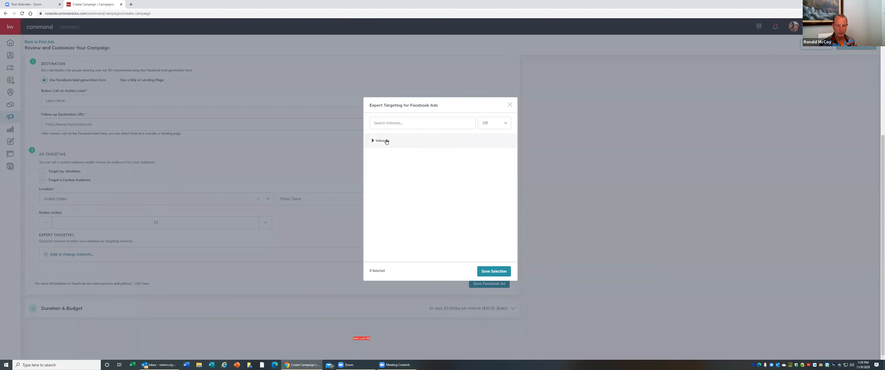
{"action": "left_click", "coordinate": [393, 123]}
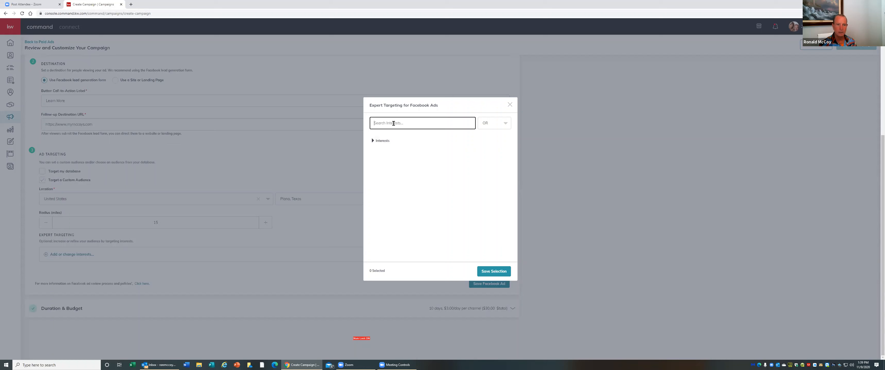
{"action": "left_click", "coordinate": [384, 143]}
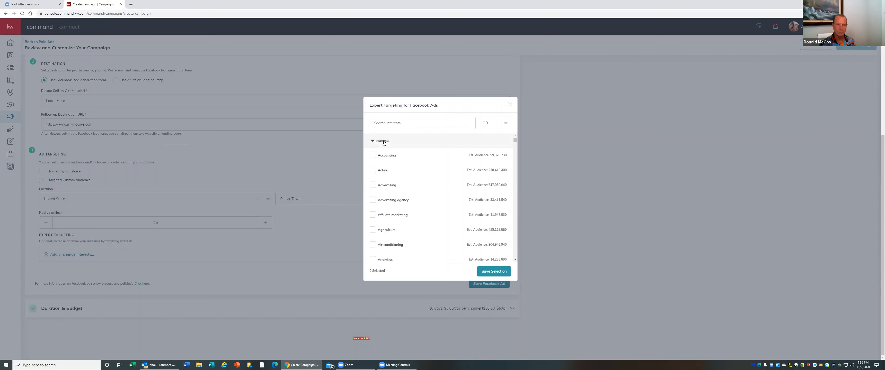
Browse the Facebook interests list, then search for Zillow and select the Zillow interest
{"action": "scroll", "coordinate": [460, 202], "scroll_direction": "down", "scroll_amount": 5}
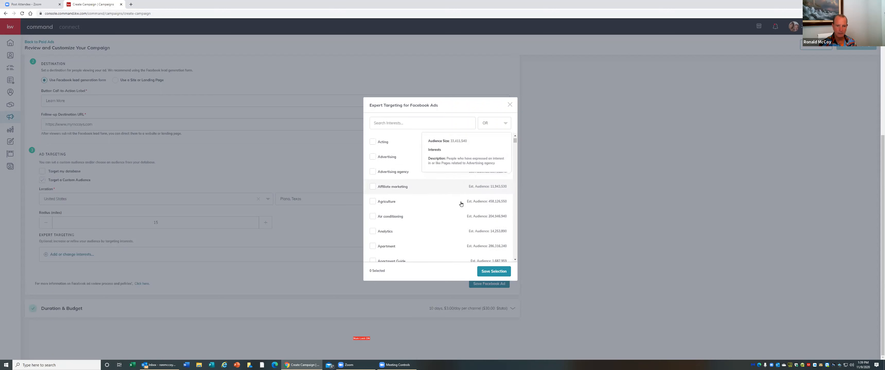
{"action": "scroll", "coordinate": [460, 204], "scroll_direction": "down", "scroll_amount": 4}
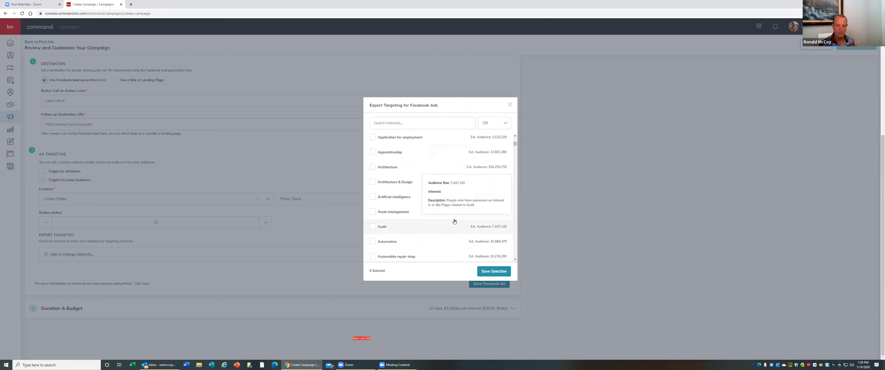
{"action": "scroll", "coordinate": [454, 221], "scroll_direction": "down", "scroll_amount": 4}
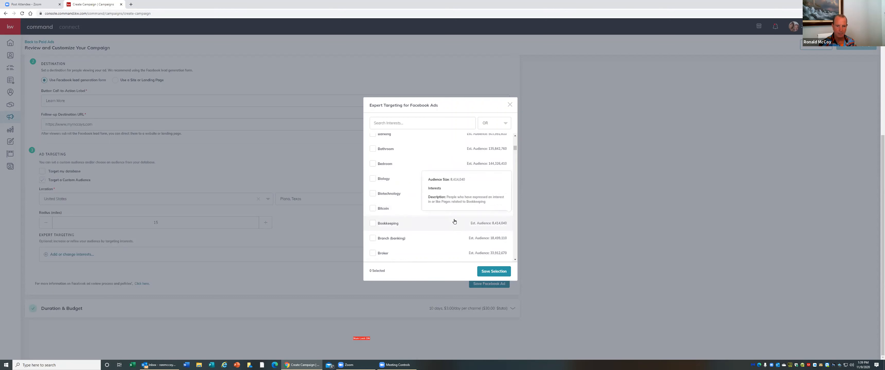
{"action": "scroll", "coordinate": [454, 222], "scroll_direction": "down", "scroll_amount": 3}
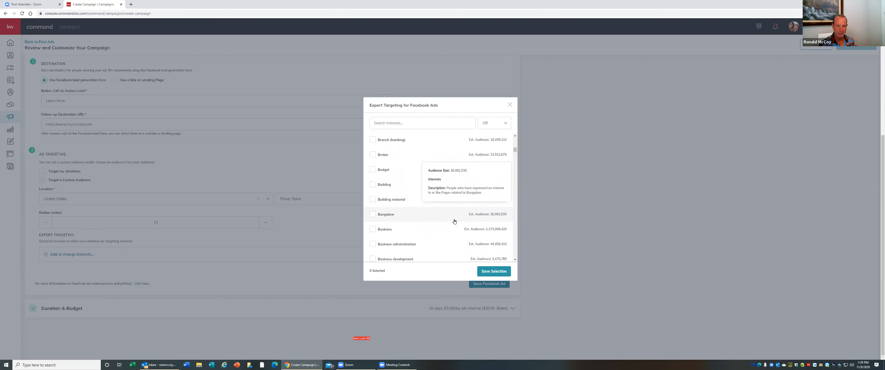
{"action": "scroll", "coordinate": [454, 221], "scroll_direction": "down", "scroll_amount": 5}
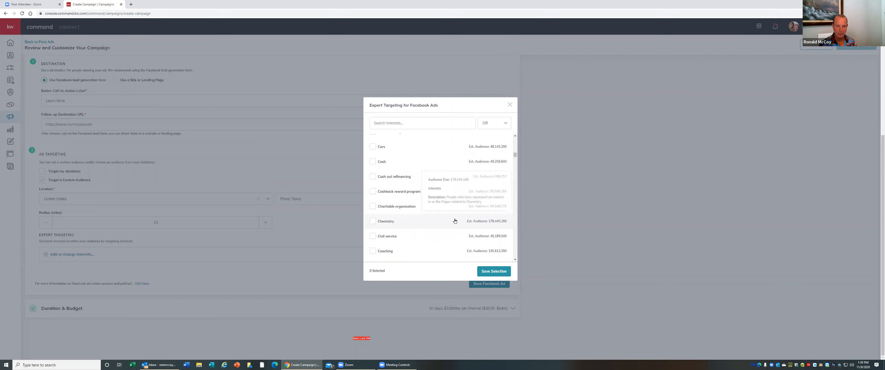
{"action": "scroll", "coordinate": [454, 221], "scroll_direction": "down", "scroll_amount": 4}
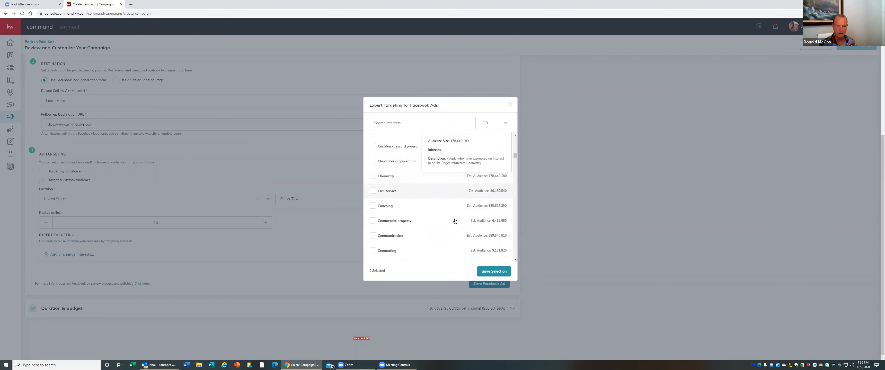
{"action": "left_click", "coordinate": [390, 124]}
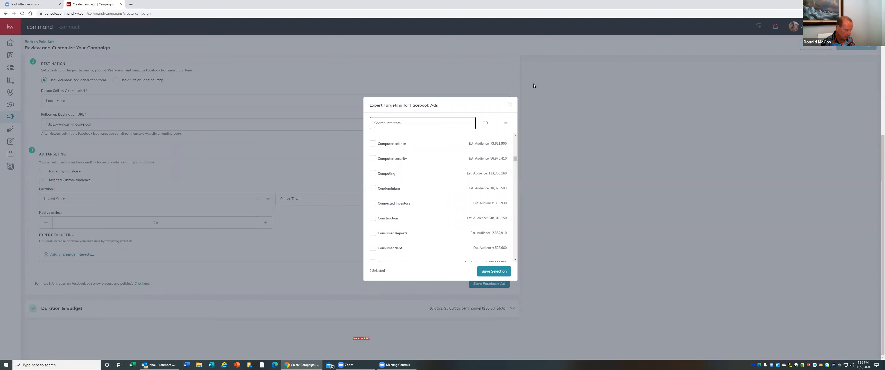
{"action": "type", "text": "zillow"}
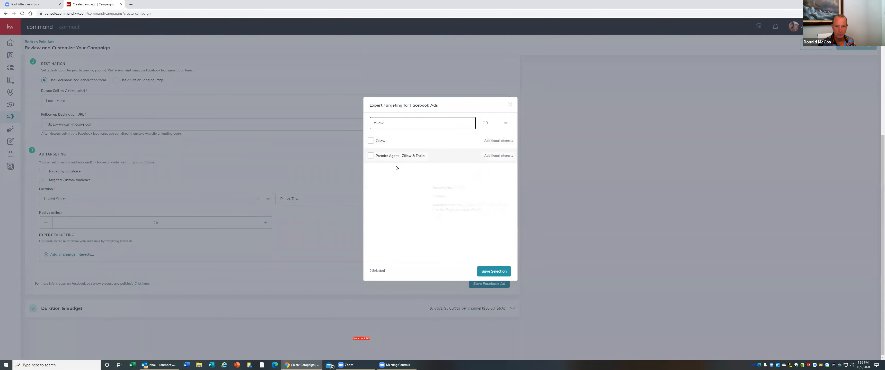
{"action": "mouse_move", "coordinate": [389, 158]}
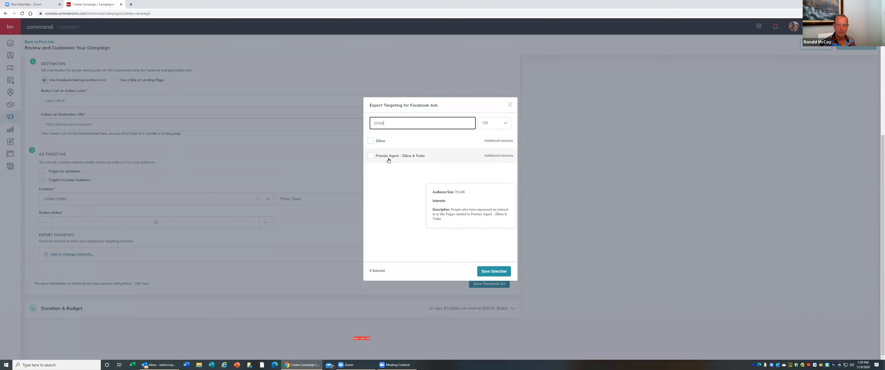
{"action": "left_click", "coordinate": [370, 142]}
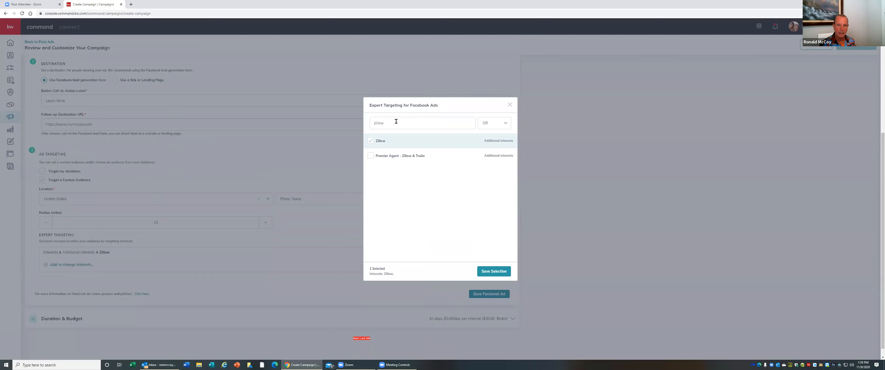
Search the interests for realtor and select realtor.com
{"action": "left_click_drag", "start_coordinate": [396, 121], "coordinate": [358, 125]}
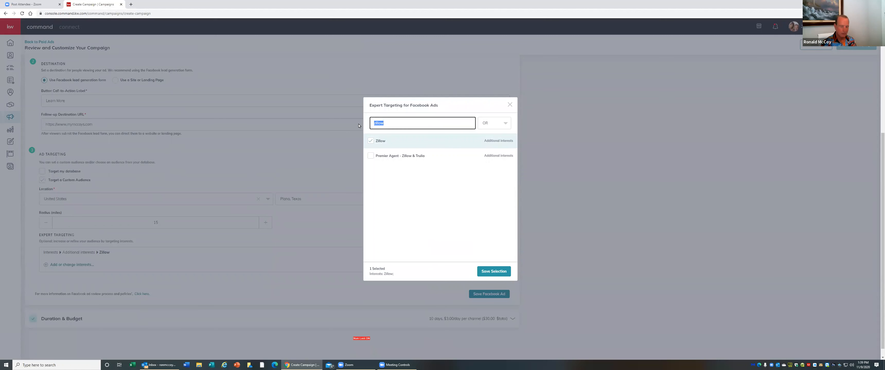
{"action": "type", "text": "realtor"}
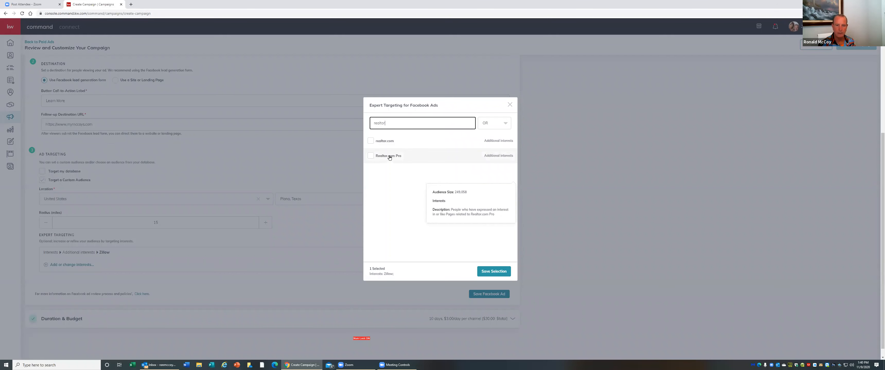
{"action": "left_click", "coordinate": [371, 143]}
{"action": "left_click", "coordinate": [371, 141]}
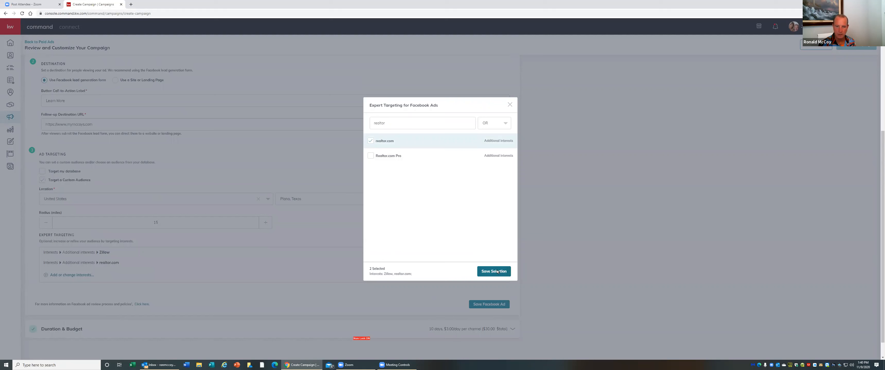
Search the interests for Trulia and select the Trulia interest
{"action": "double_click", "coordinate": [401, 123]}
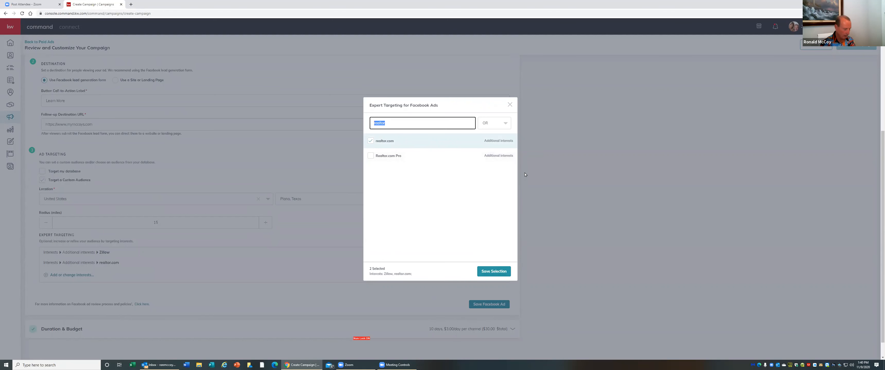
{"action": "type", "text": "trulia"}
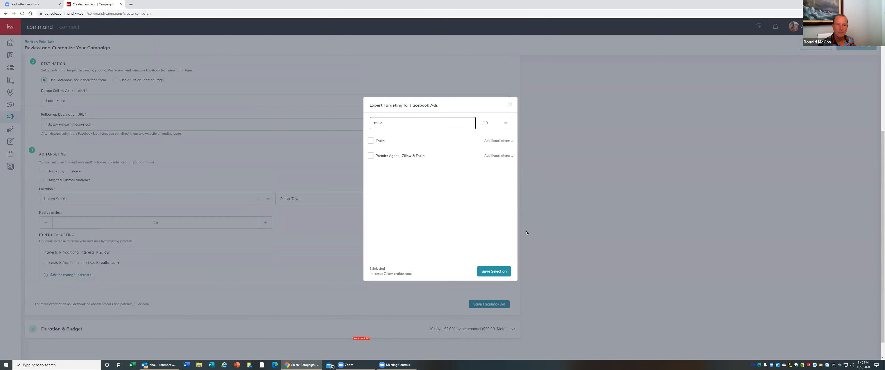
{"action": "left_click", "coordinate": [370, 141]}
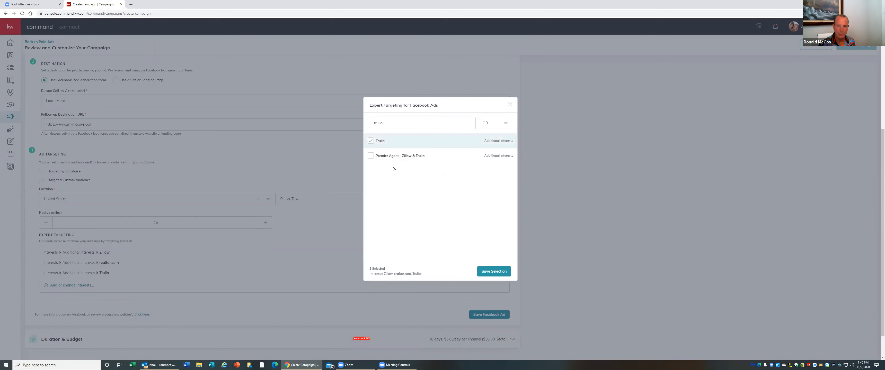
Search the interests for mortgage and select Mortgage loans
{"action": "double_click", "coordinate": [378, 124]}
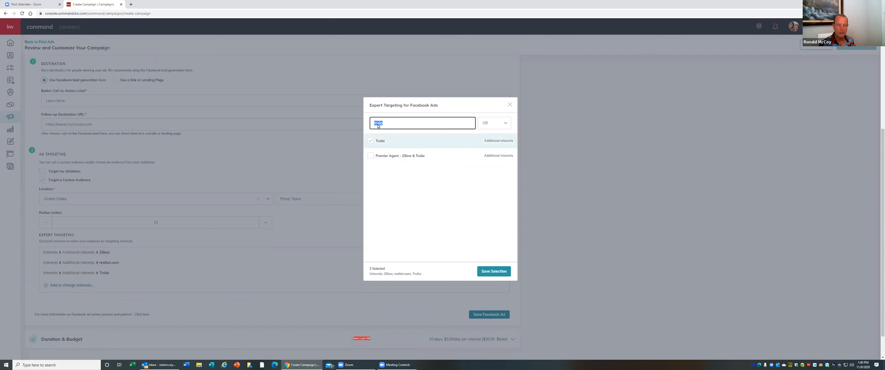
{"action": "type", "text": "mort"}
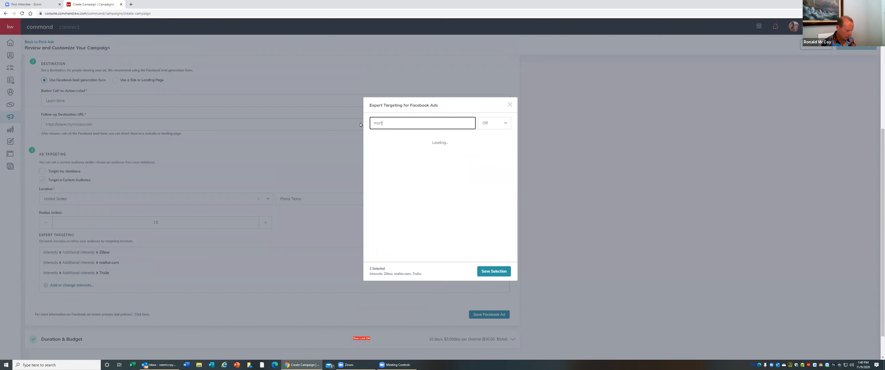
{"action": "type", "text": "gage"}
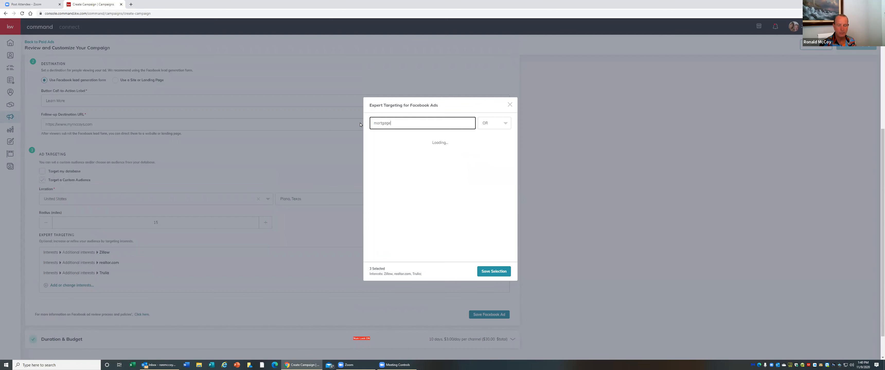
{"action": "mouse_move", "coordinate": [421, 176]}
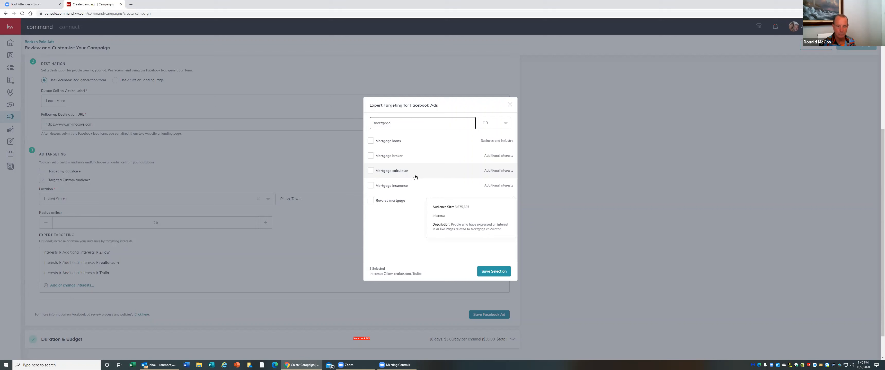
{"action": "left_click", "coordinate": [371, 141]}
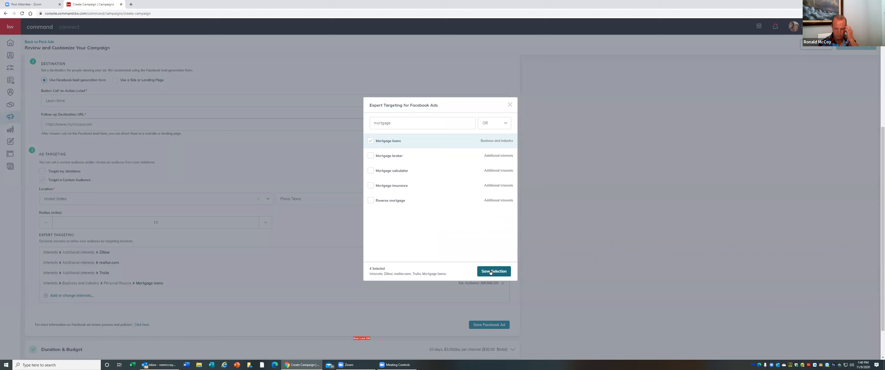
Save the interest selection and save the Facebook Ad settings
{"action": "left_click", "coordinate": [490, 271]}
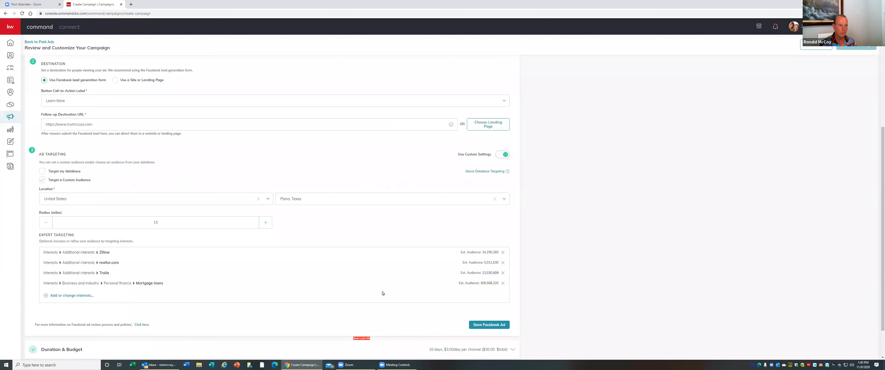
{"action": "scroll", "coordinate": [335, 293], "scroll_direction": "down", "scroll_amount": 1}
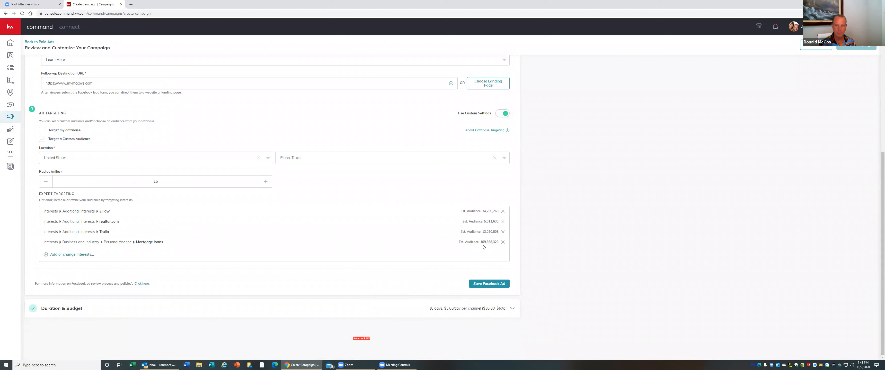
{"action": "left_click", "coordinate": [489, 284]}
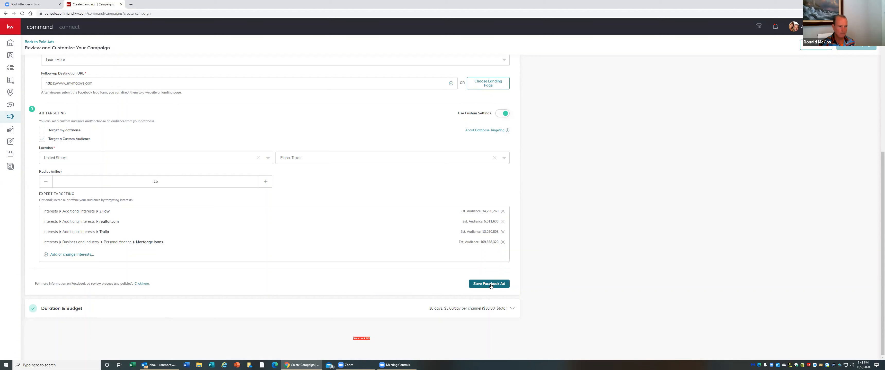
Set the total campaign budget to 10 in Duration & Budget and save it
{"action": "left_click", "coordinate": [512, 309]}
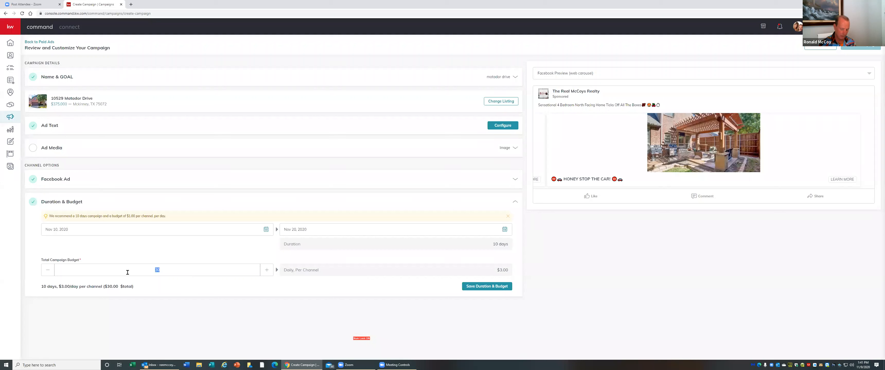
{"action": "type", "text": "1"}
{"action": "left_click", "coordinate": [287, 301]}
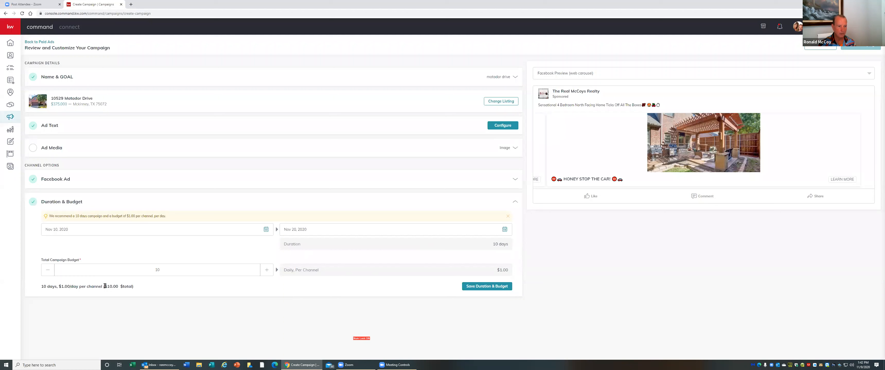
{"action": "triple_click", "coordinate": [115, 286]}
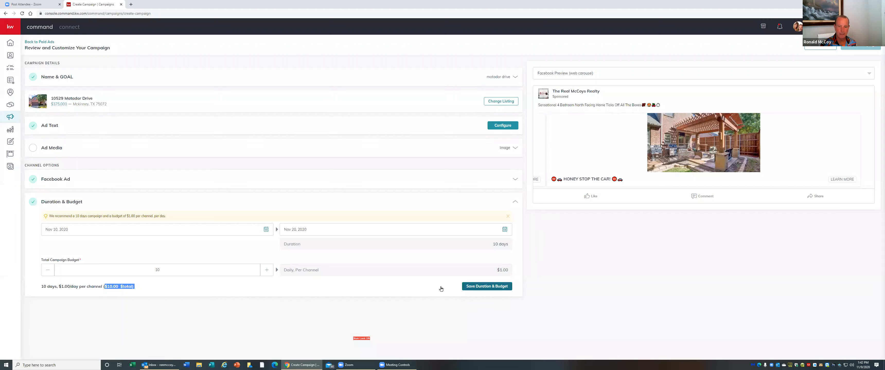
{"action": "left_click", "coordinate": [486, 286]}
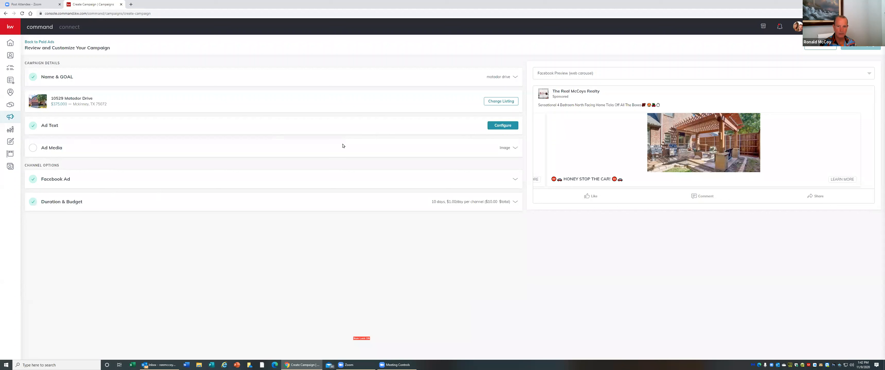
Reopen the Ad Text configuration and save the ad text
{"action": "left_click", "coordinate": [511, 128]}
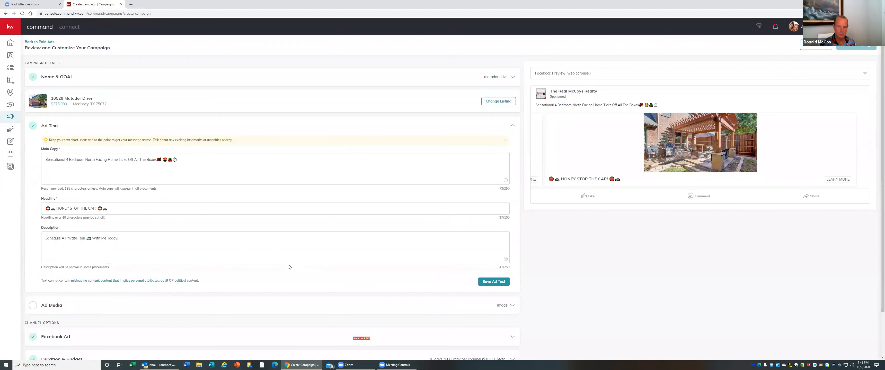
{"action": "scroll", "coordinate": [291, 266], "scroll_direction": "down", "scroll_amount": 2}
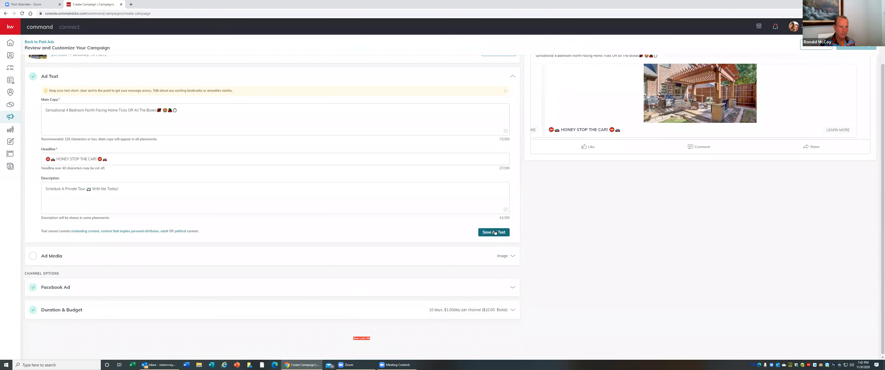
{"action": "left_click", "coordinate": [494, 233]}
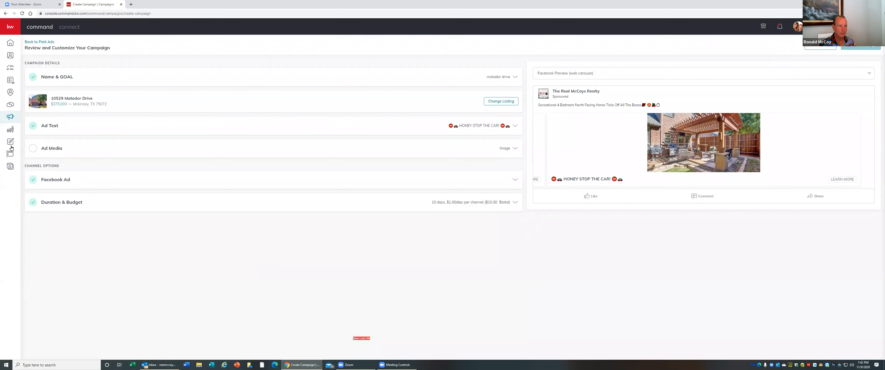
Open the Ad Media section and follow the link to find the Market Center's DBA logo
{"action": "left_click", "coordinate": [32, 148]}
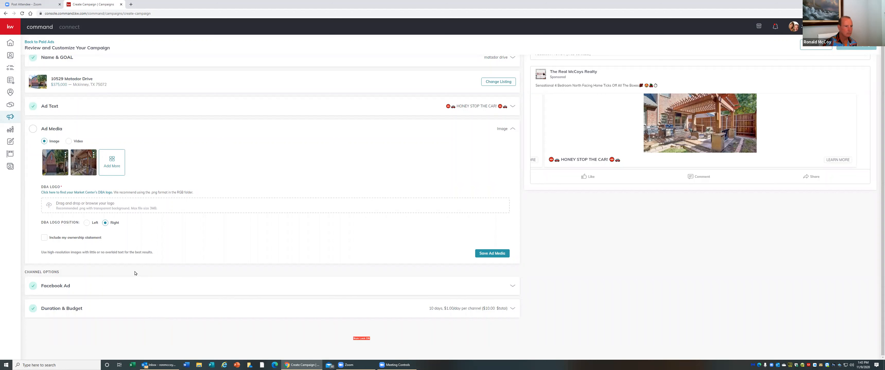
{"action": "left_click", "coordinate": [84, 194]}
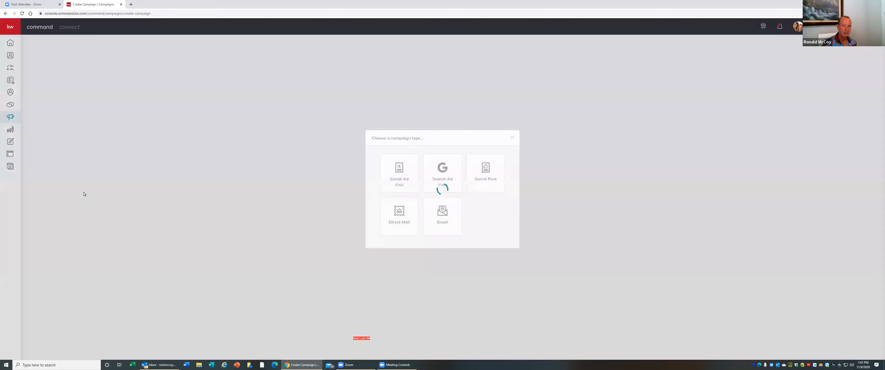
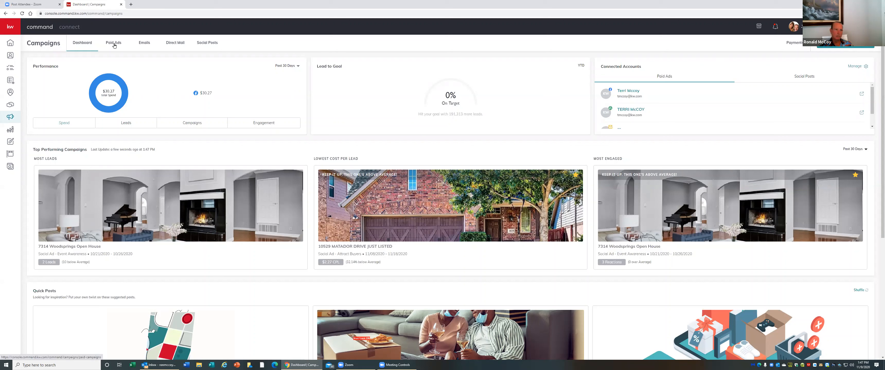
{"action": "left_click", "coordinate": [114, 44]}
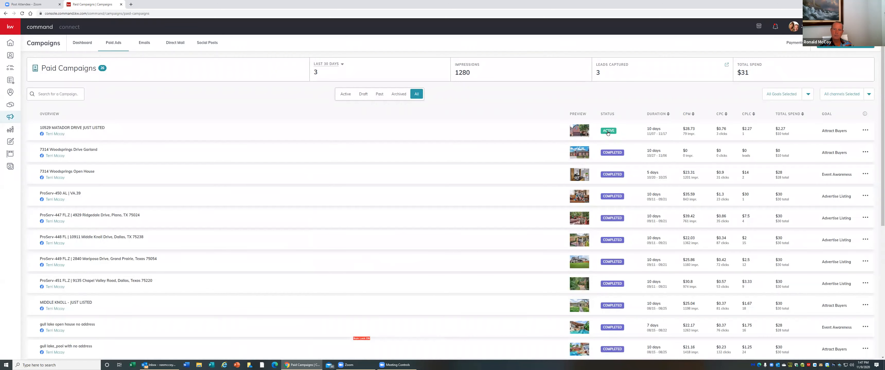
{"action": "left_click", "coordinate": [864, 131]}
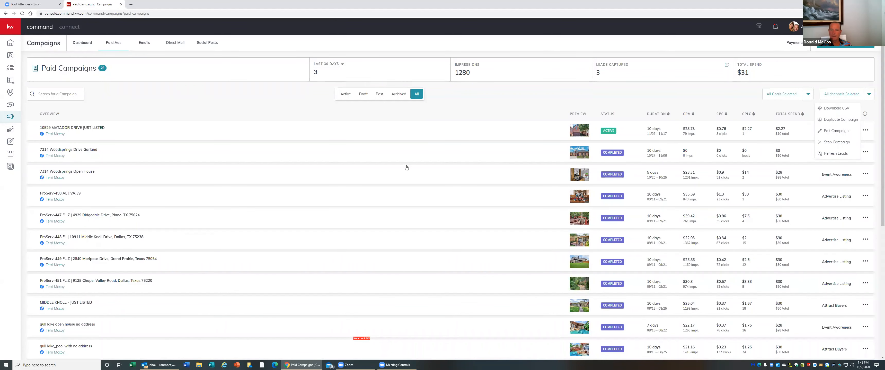
{"action": "left_click", "coordinate": [741, 95]}
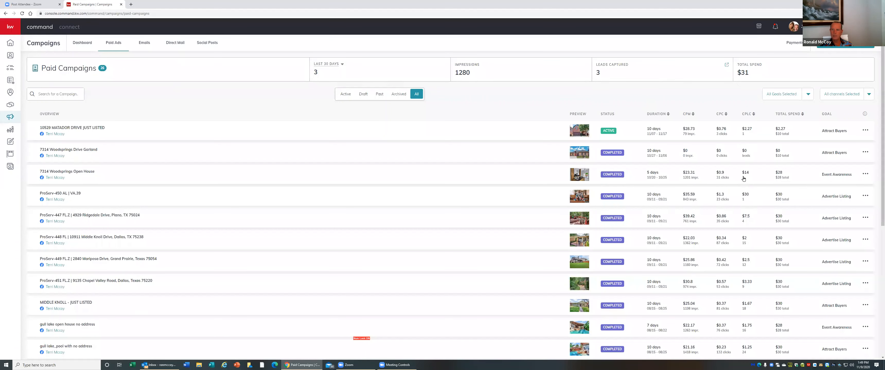
{"action": "left_click", "coordinate": [743, 179]}
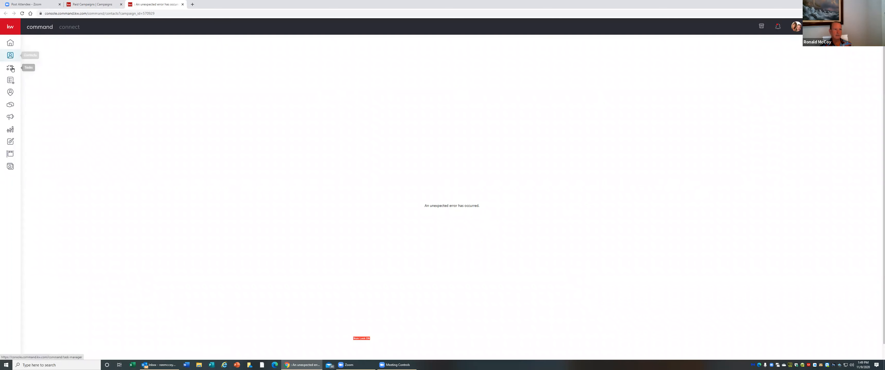
{"action": "left_click", "coordinate": [10, 56]}
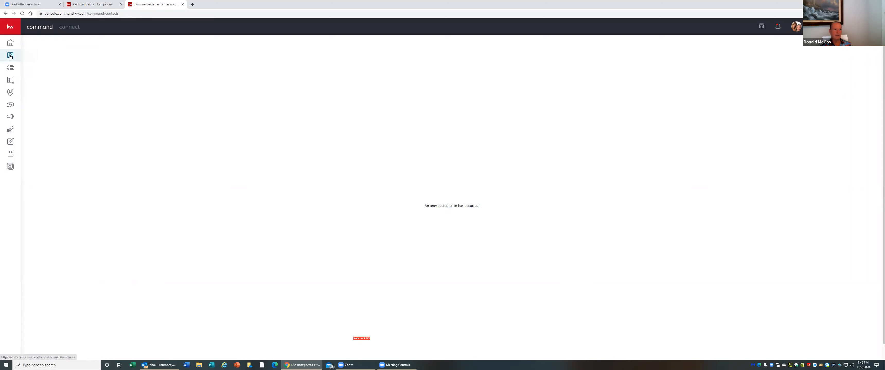